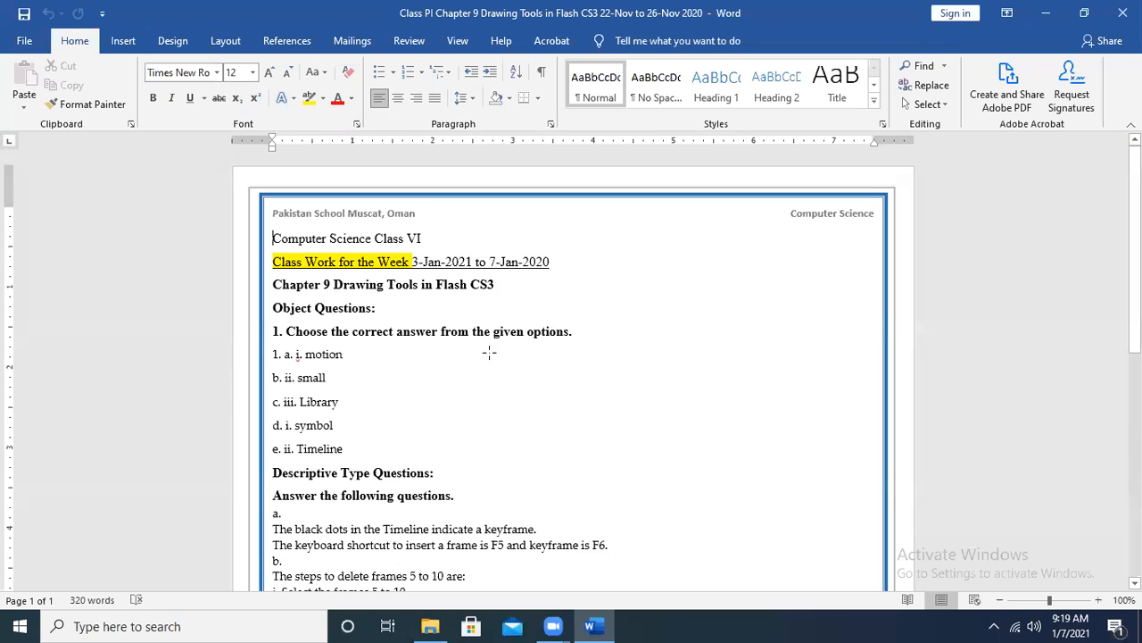
# Open the PIChapter 10 (1) PDF from the Chapter 10 folder
pyautogui.click(728, 315)
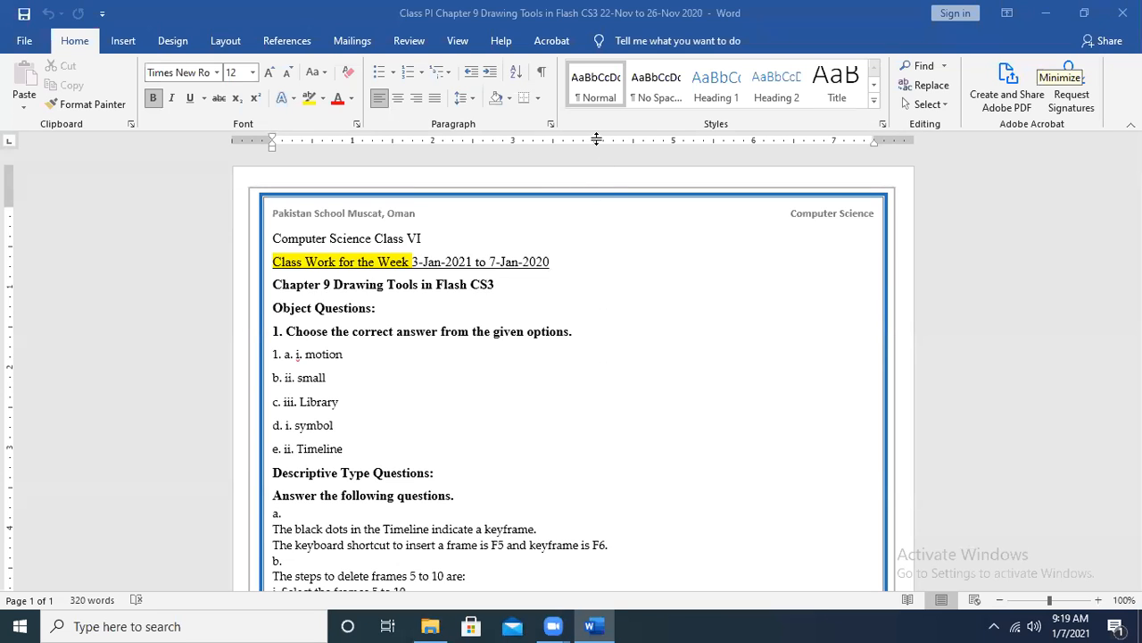
pyautogui.hotkey('alt', 'Tab')
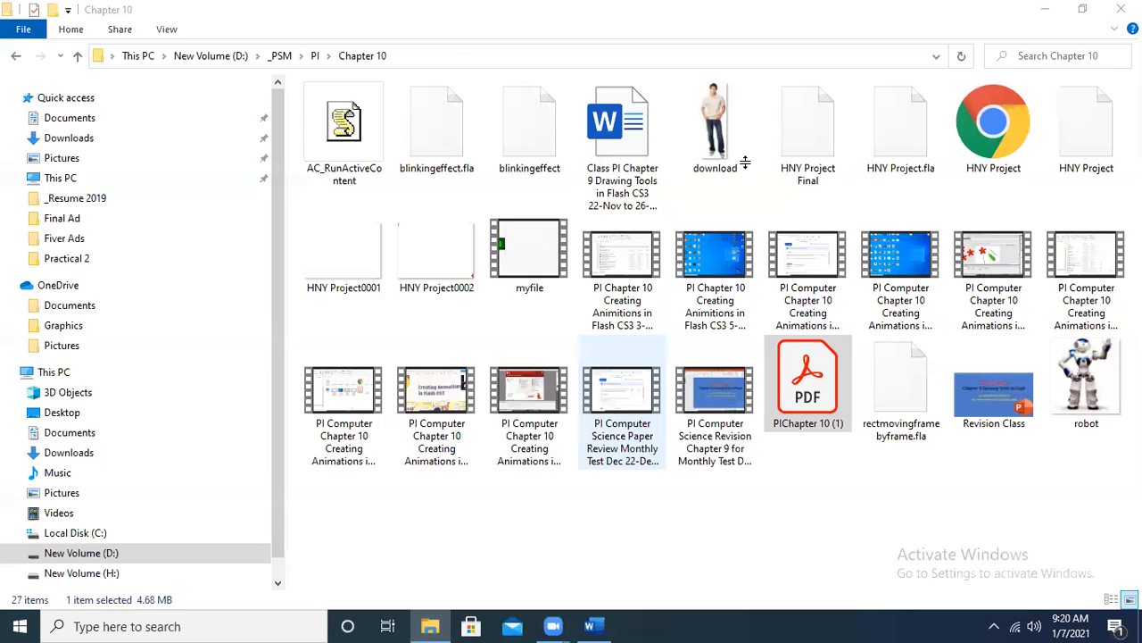
pyautogui.doubleClick(807, 382)
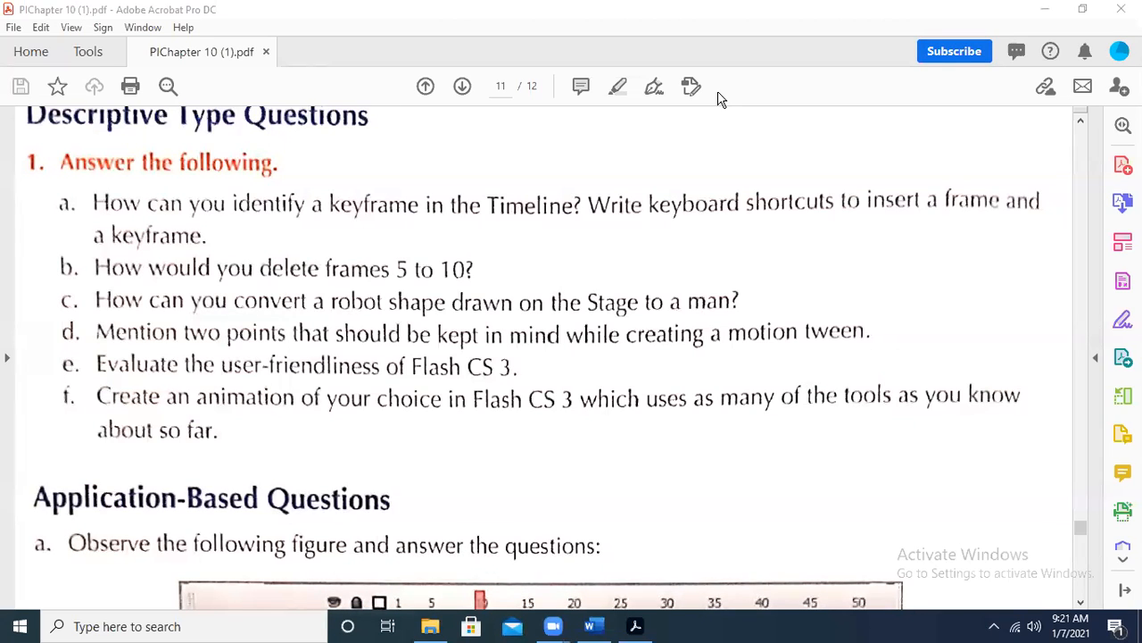
# Select the text of descriptive question d about two points to keep in mind while creating a motion tween
pyautogui.click(96, 319)
pyautogui.moveTo(96, 320); pyautogui.dragTo(489, 352)
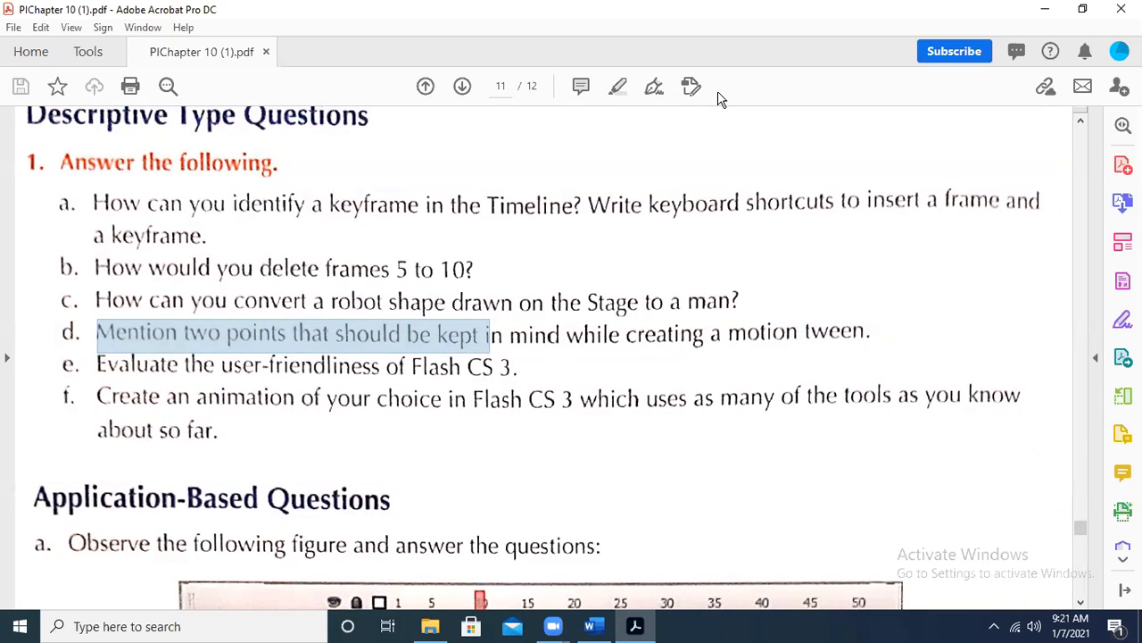
pyautogui.moveTo(489, 352); pyautogui.dragTo(824, 352)
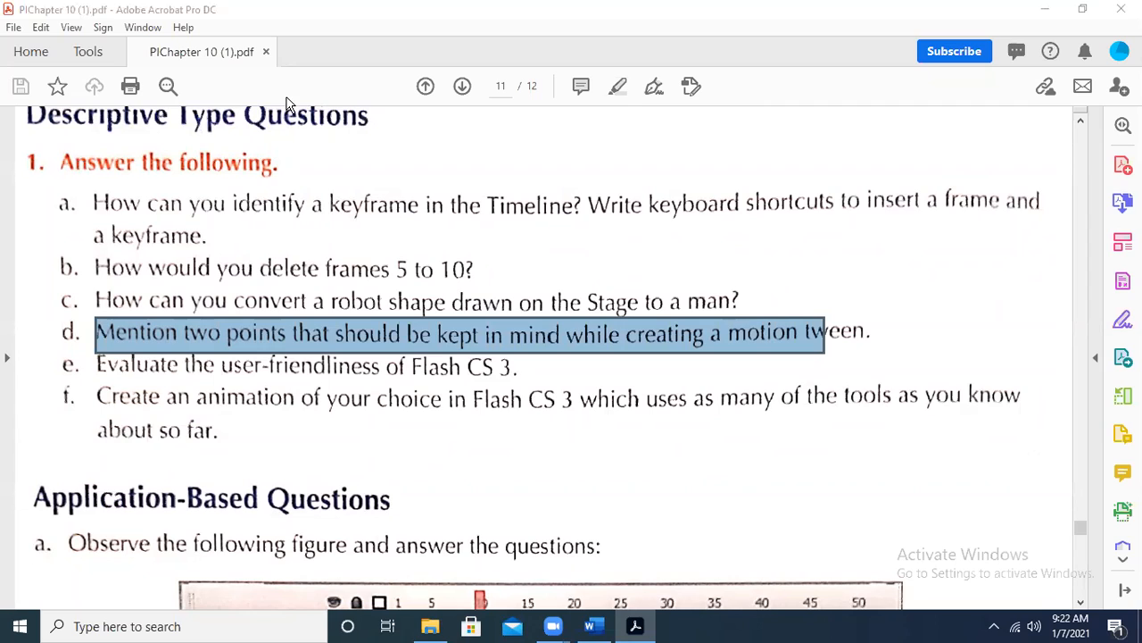
# Switch to Adobe Flash CS3, shorten the timeline area and fit the whole stage in view
pyautogui.press('super+d')
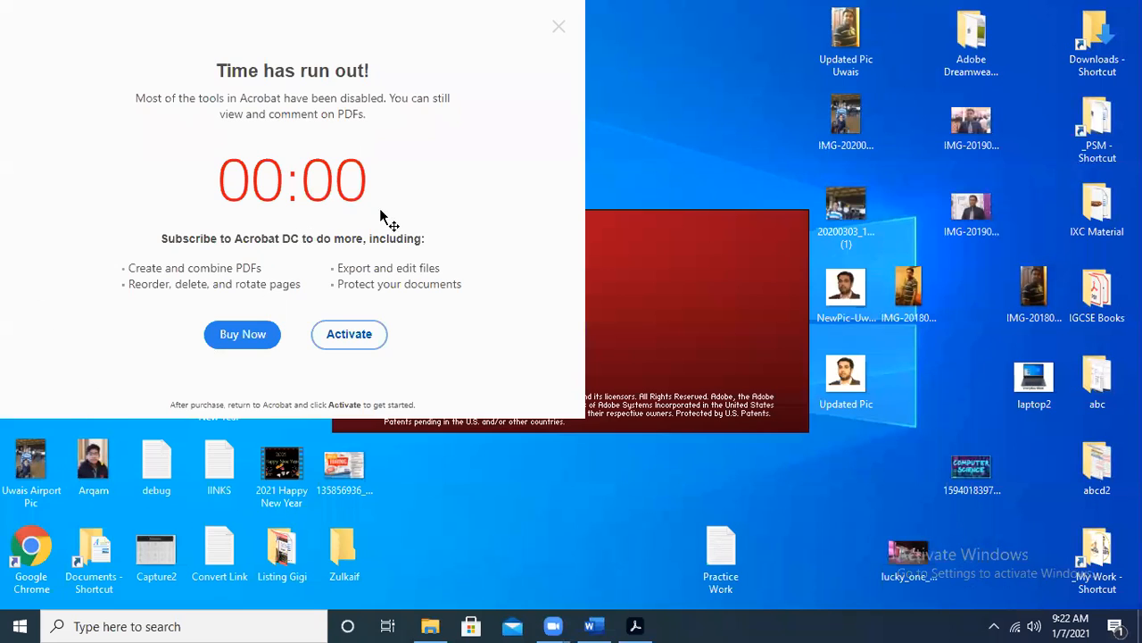
pyautogui.click(558, 27)
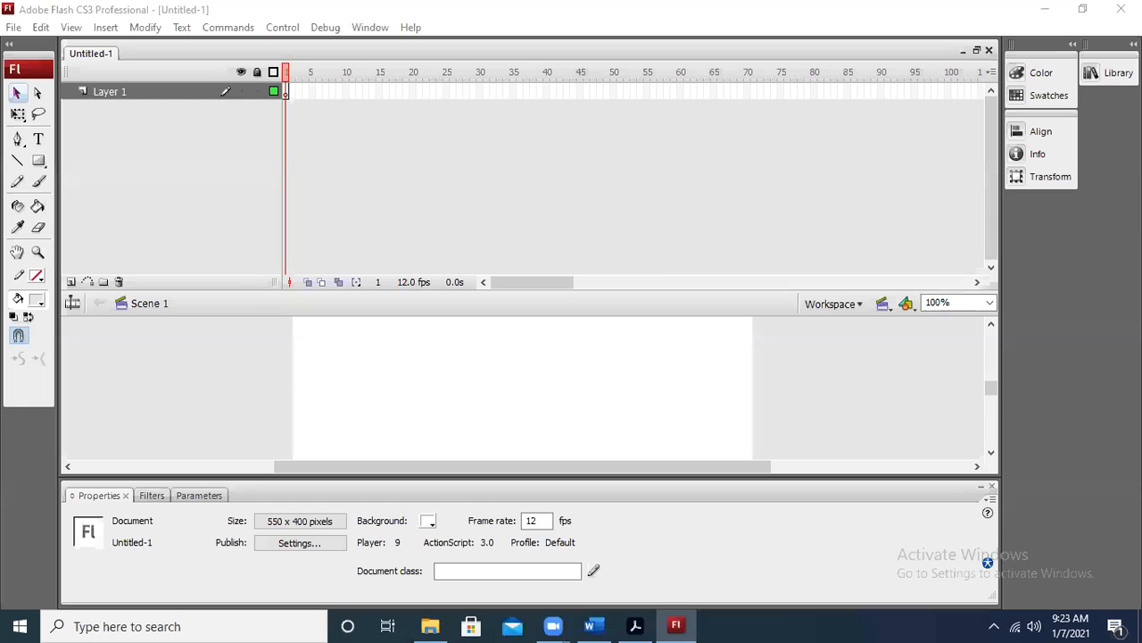
pyautogui.moveTo(530, 291); pyautogui.dragTo(530, 143)
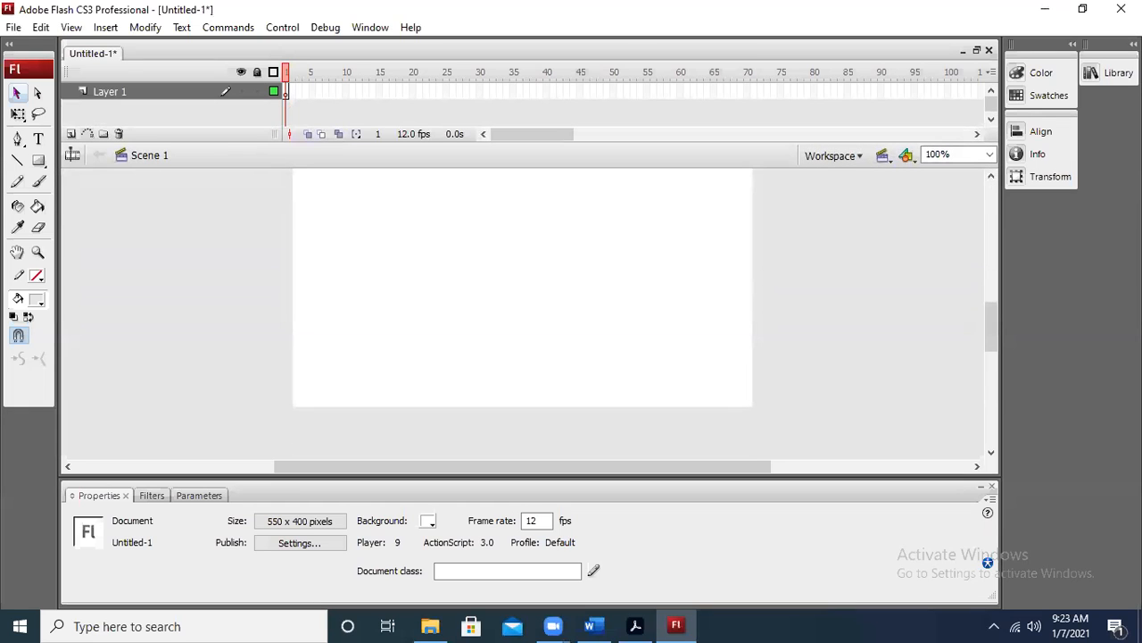
pyautogui.hotkey('ctrl', '2')
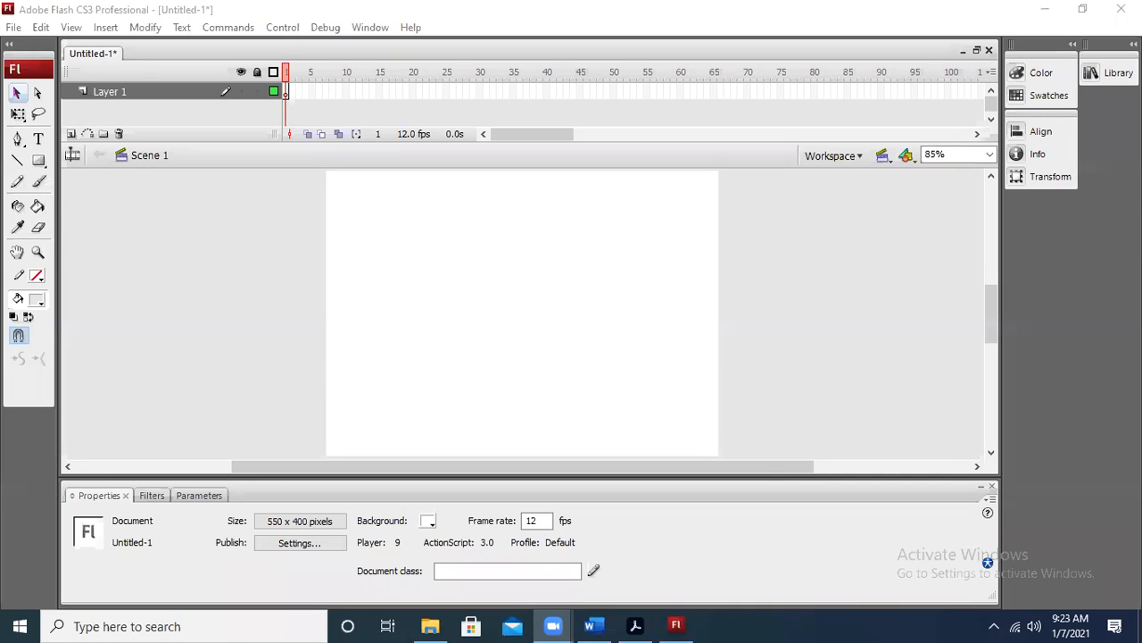
# Draw a circle about 64.5 px in diameter near the stage's upper-left corner with the Oval tool
pyautogui.click(39, 160)
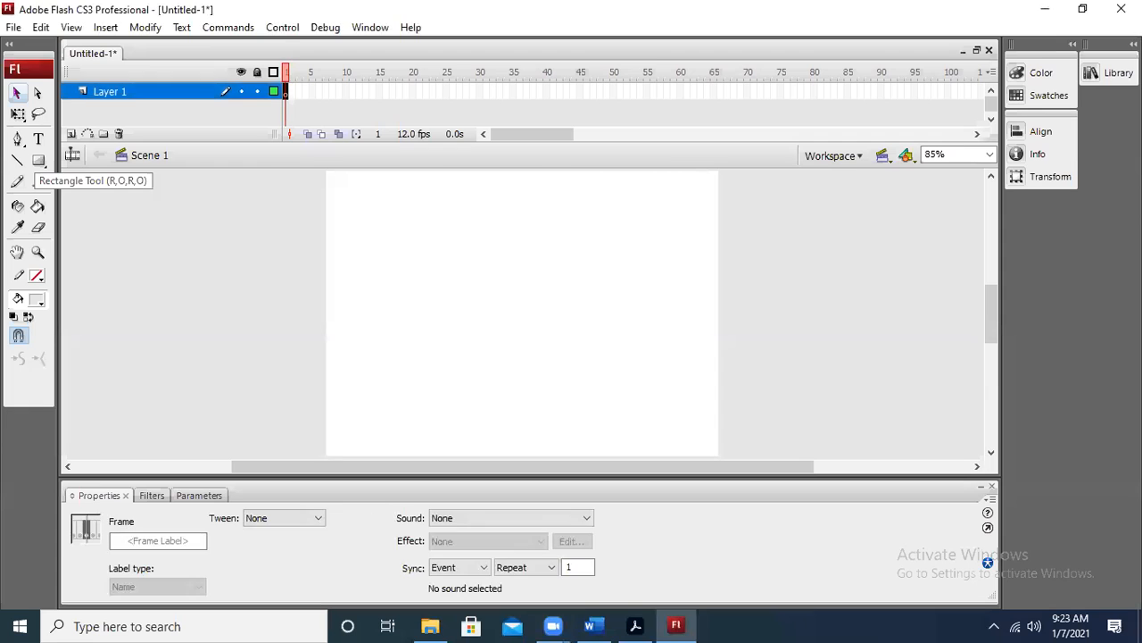
pyautogui.click(38, 161)
pyautogui.click(107, 209)
pyautogui.moveTo(345, 190); pyautogui.dragTo(391, 236)
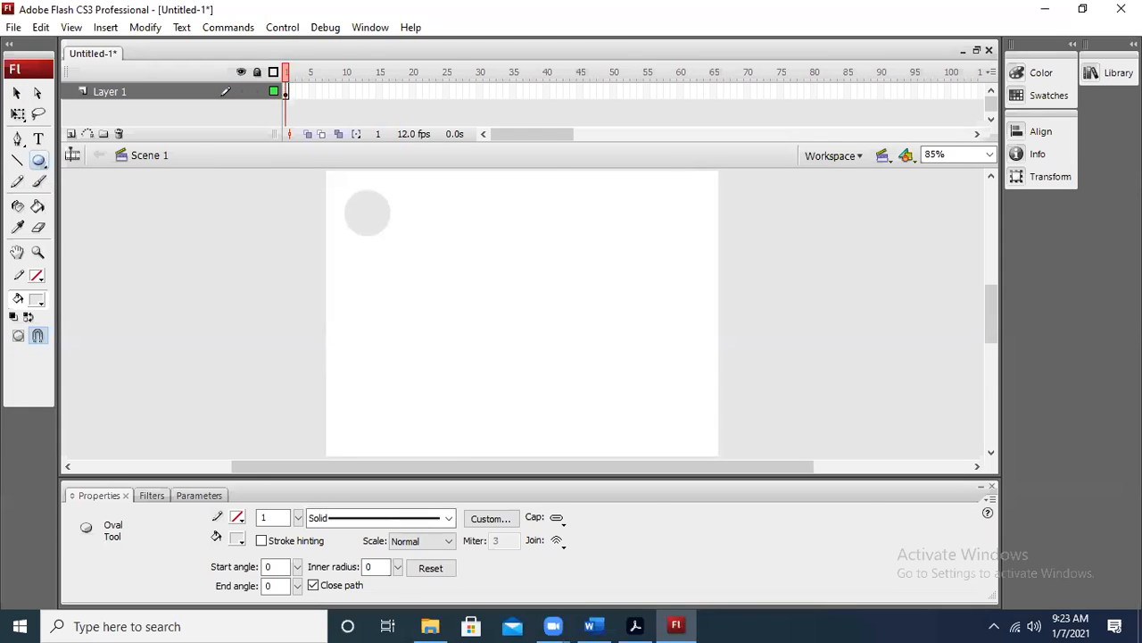
# Fill the circle with the blue radial gradient and move it closer to the stage's upper-left corner, at about X 12, Y 18
pyautogui.click(17, 93)
pyautogui.click(36, 300)
pyautogui.click(68, 479)
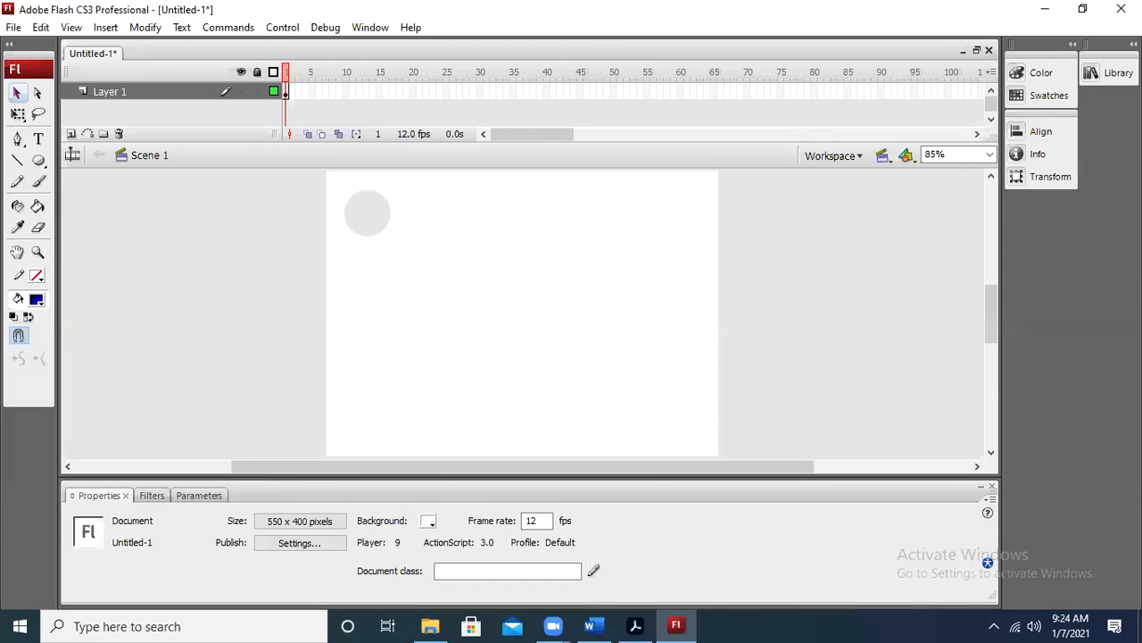
pyautogui.click(367, 212)
pyautogui.click(37, 299)
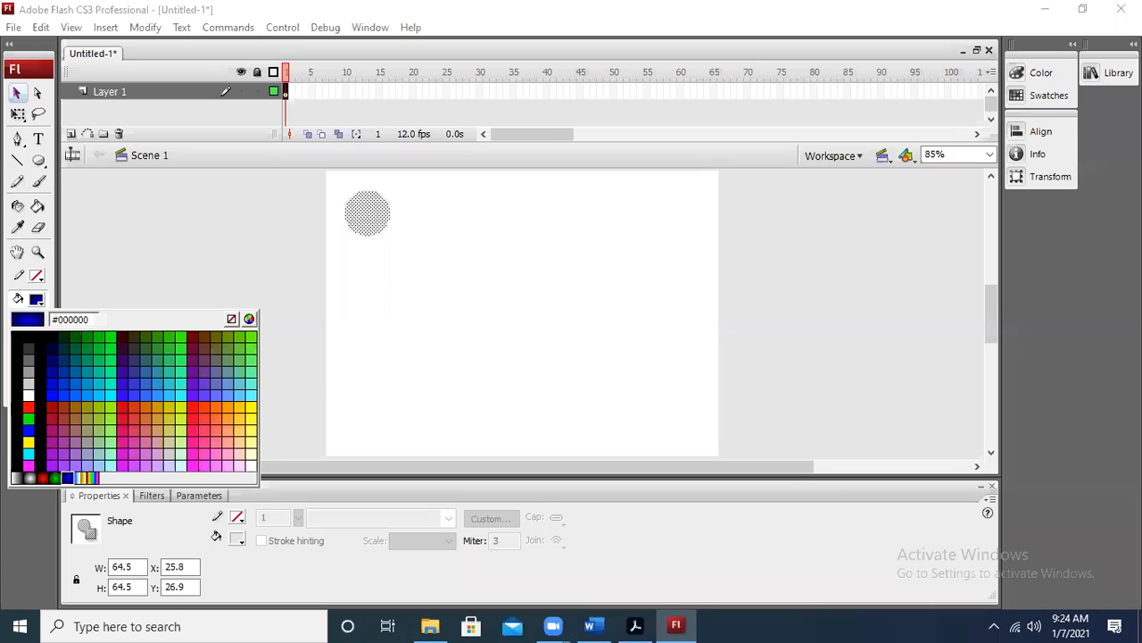
pyautogui.click(71, 478)
pyautogui.moveTo(386, 212); pyautogui.dragTo(376, 206)
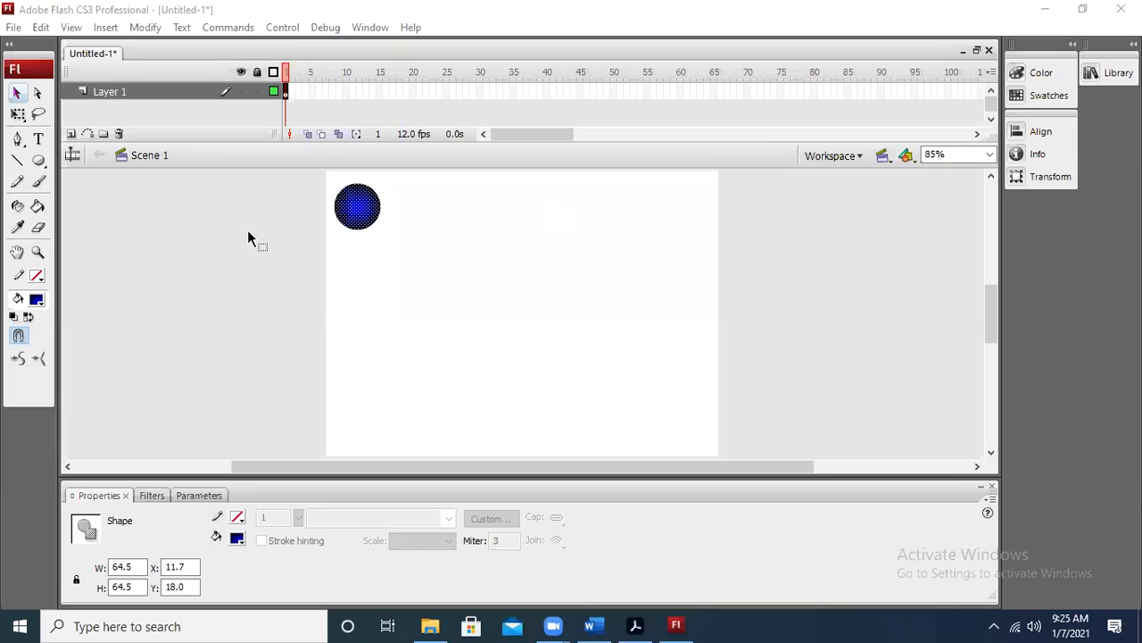
pyautogui.click(301, 307)
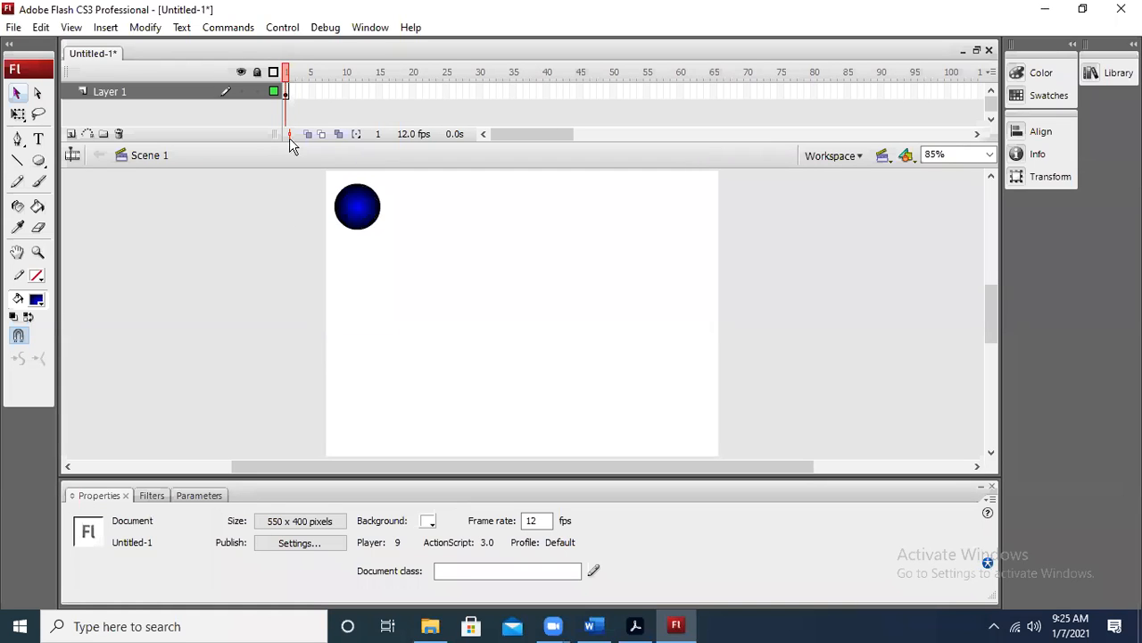
# Insert a keyframe at frame 60 of Layer 1
pyautogui.click(286, 92)
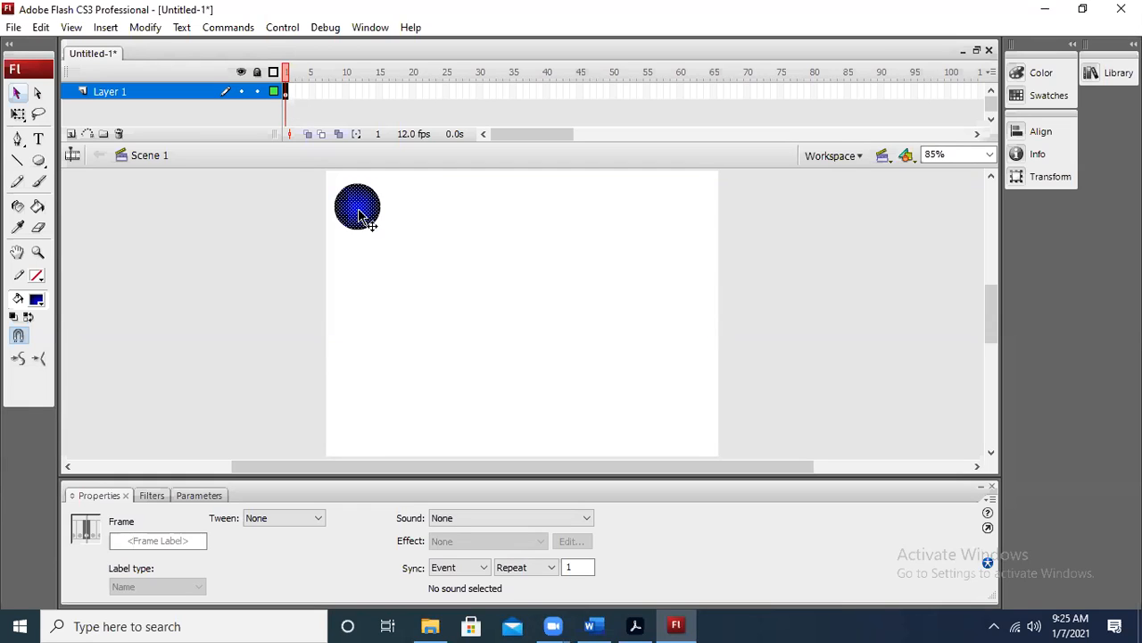
pyautogui.click(681, 93)
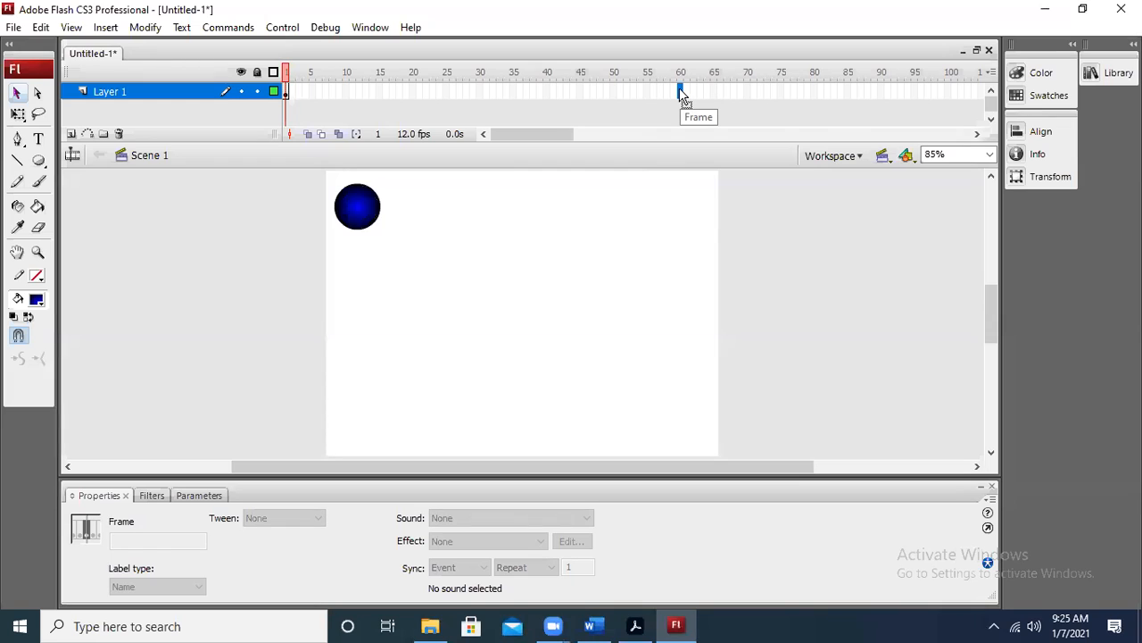
pyautogui.press('F6')
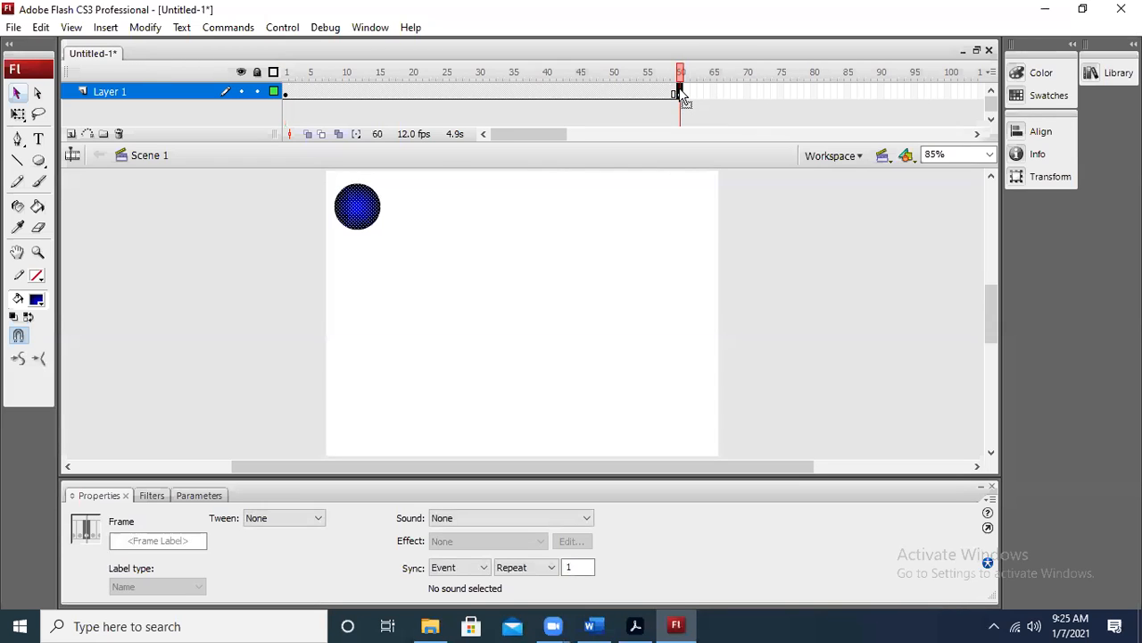
pyautogui.click(807, 191)
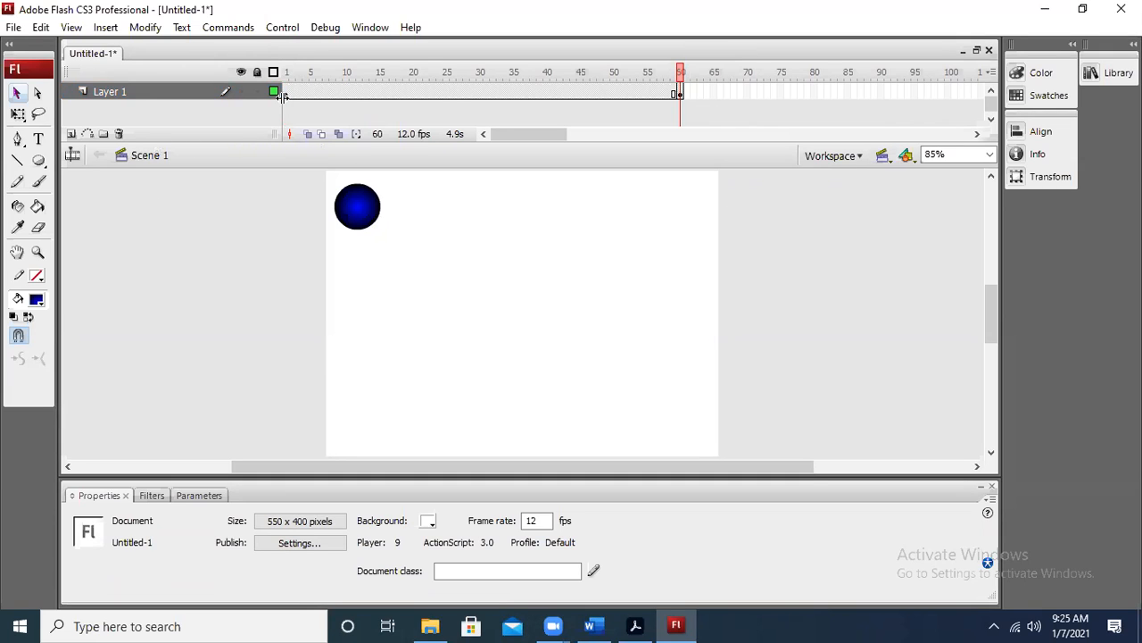
# Create a motion tween between frames 1 and 60 of Layer 1 and preview the movie
pyautogui.rightClick(448, 94)
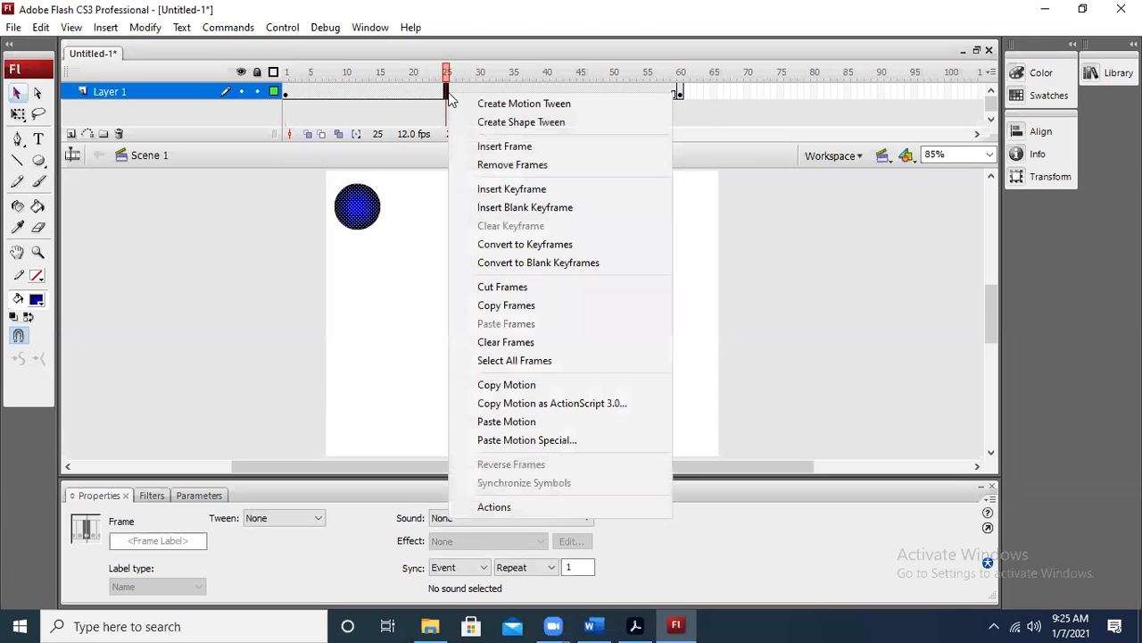
pyautogui.click(500, 104)
pyautogui.click(769, 209)
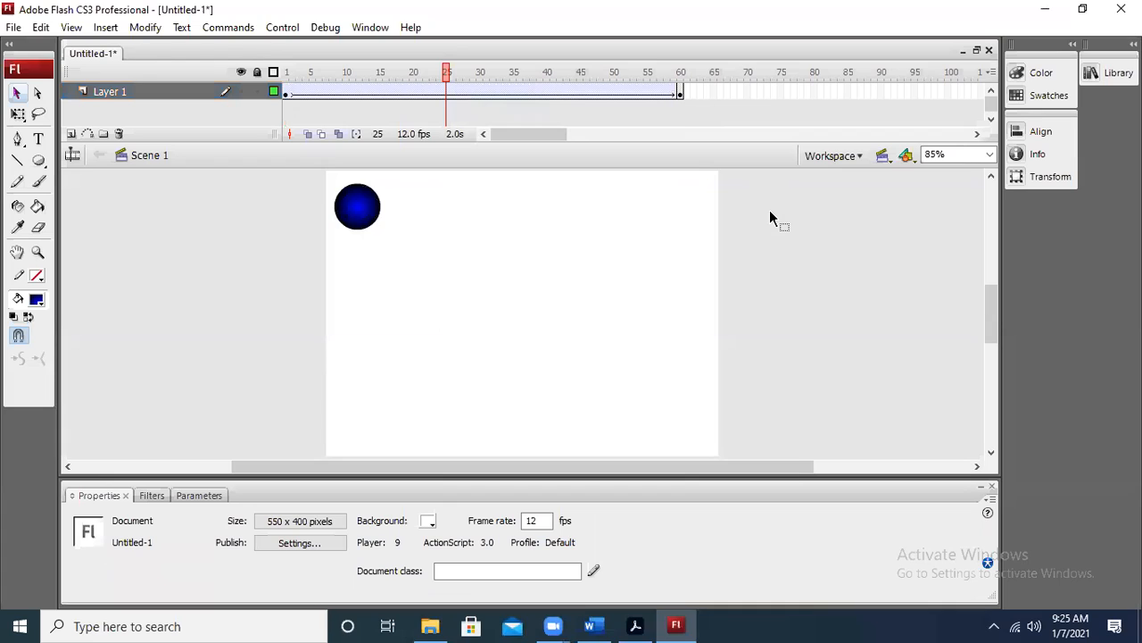
pyautogui.hotkey('ctrl', 'Return')
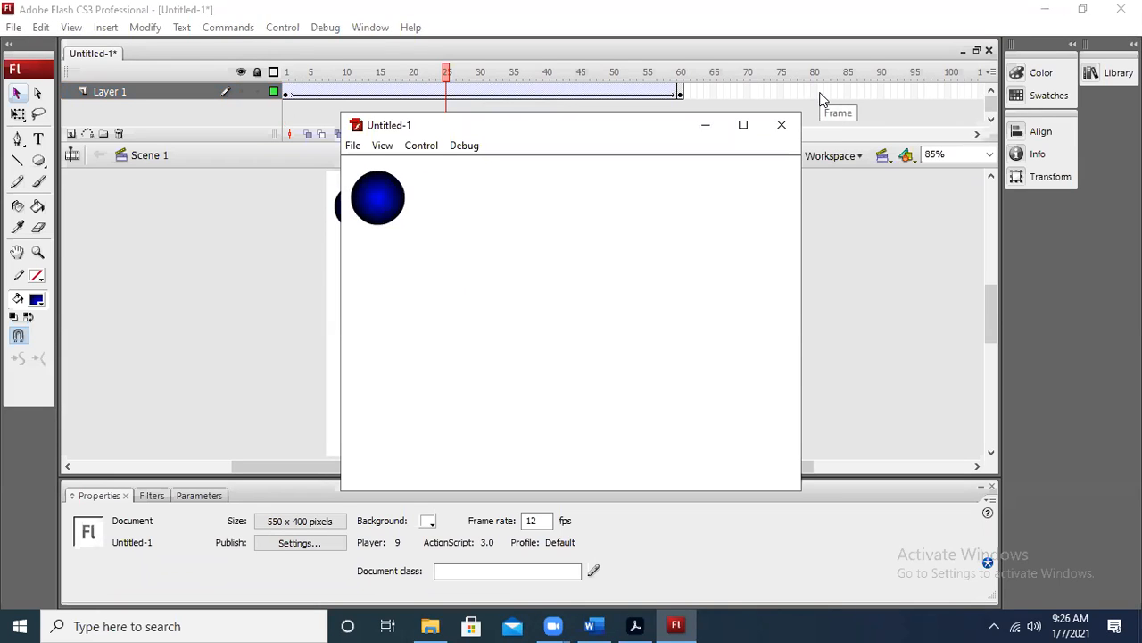
pyautogui.click(781, 125)
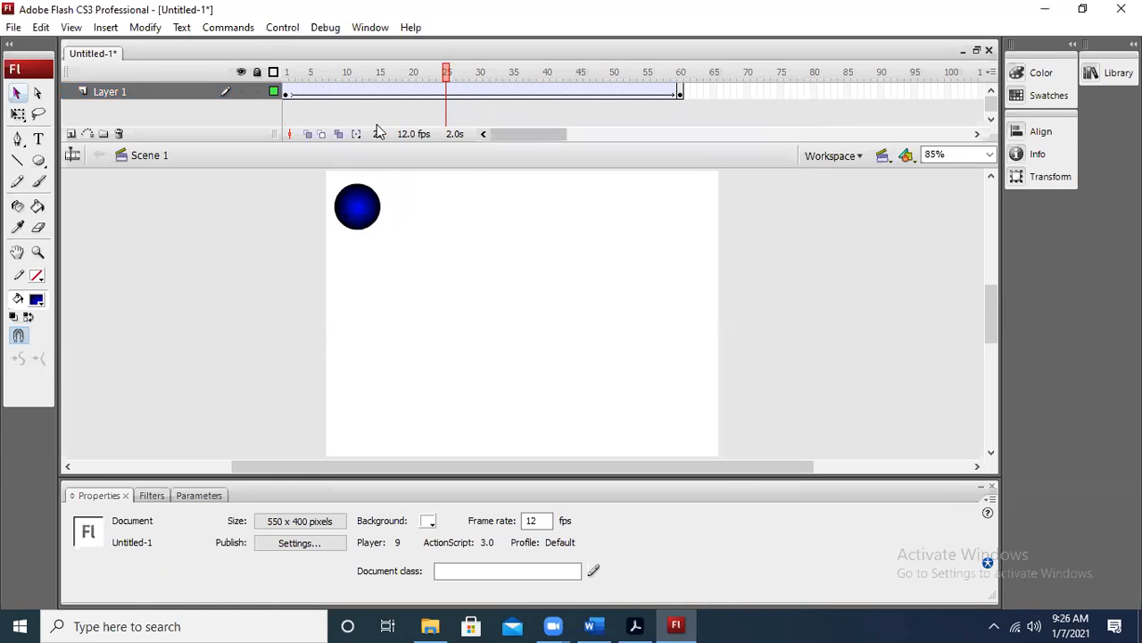
# At frame 60, move the circle to the stage's lower-right corner, at about X 500, Y 361
pyautogui.click(286, 92)
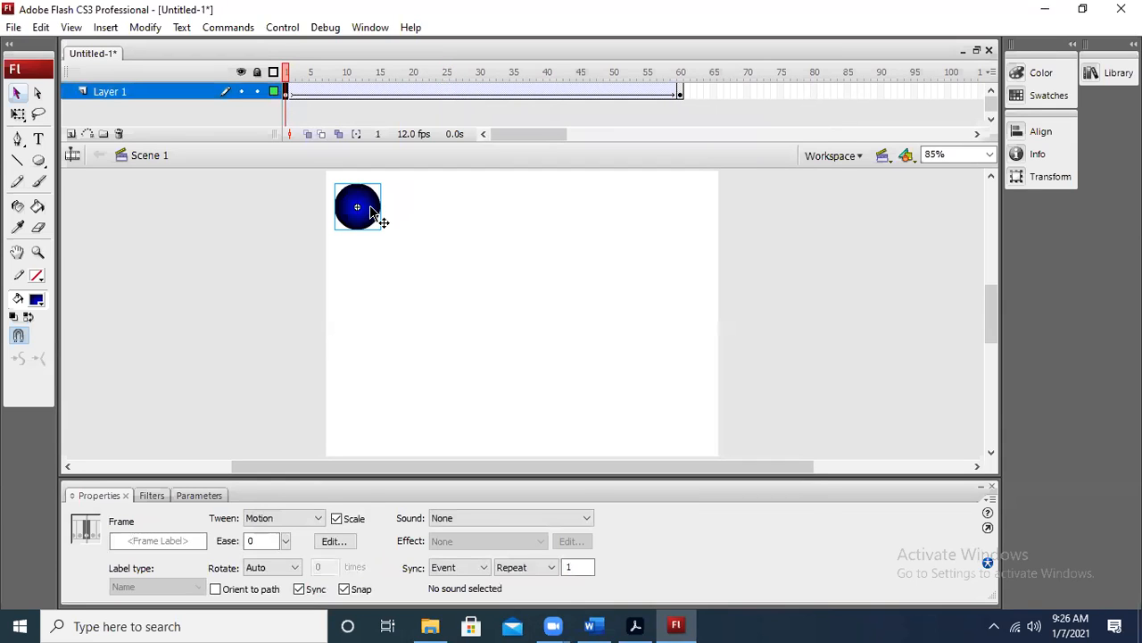
pyautogui.click(680, 92)
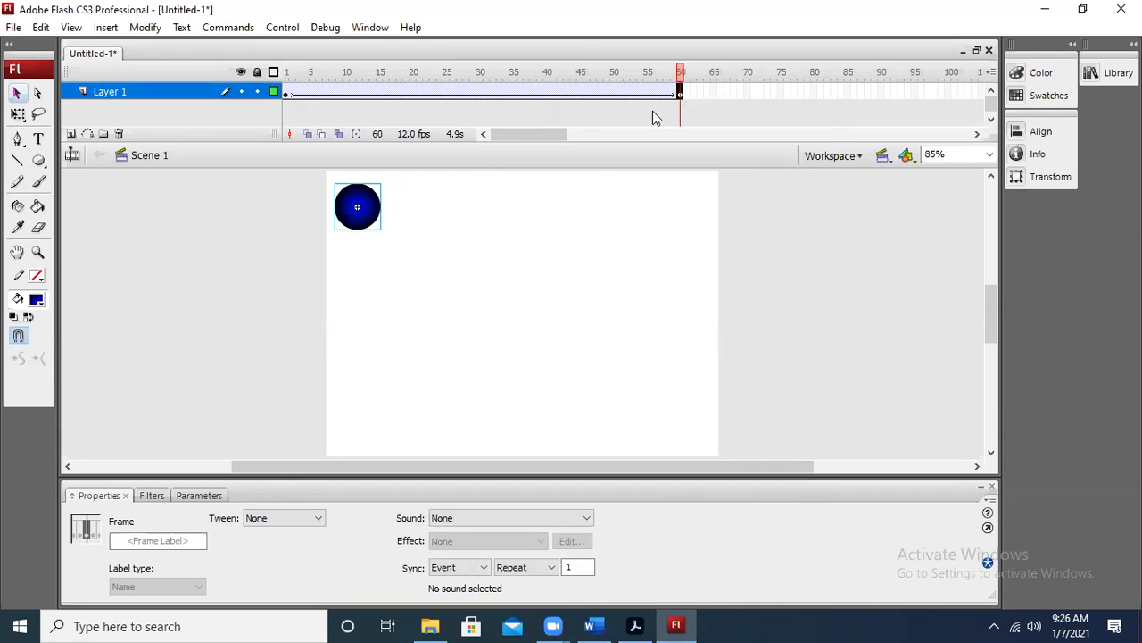
pyautogui.moveTo(372, 224); pyautogui.dragTo(688, 434)
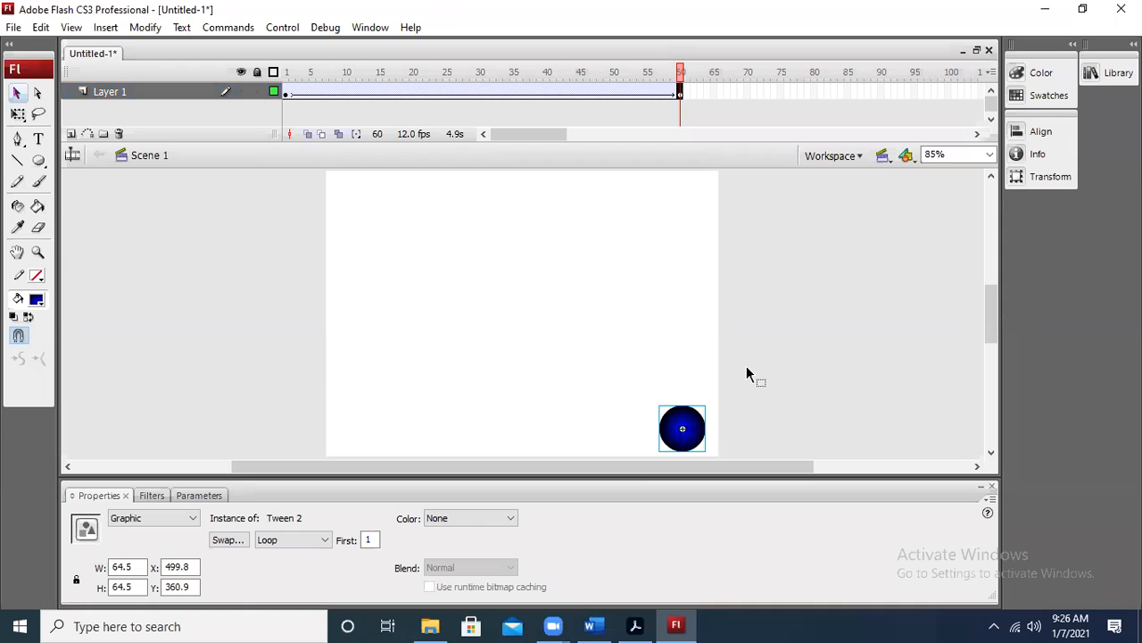
pyautogui.click(750, 345)
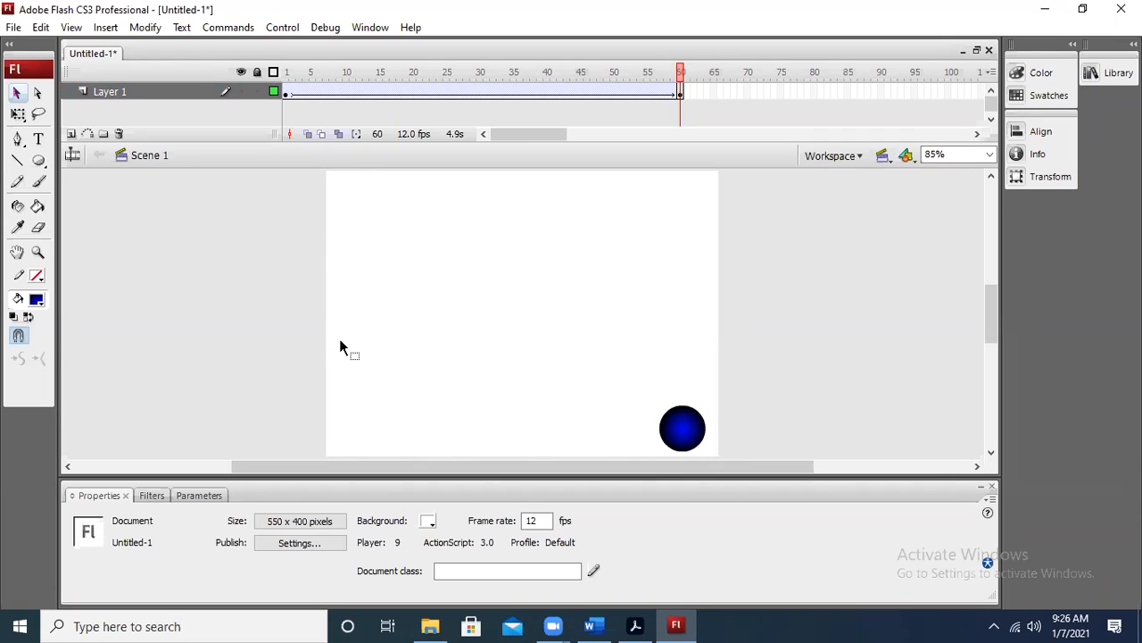
# Check the circle's position at frames 1 and 60, then test the movie to view the diagonal motion
pyautogui.click(287, 94)
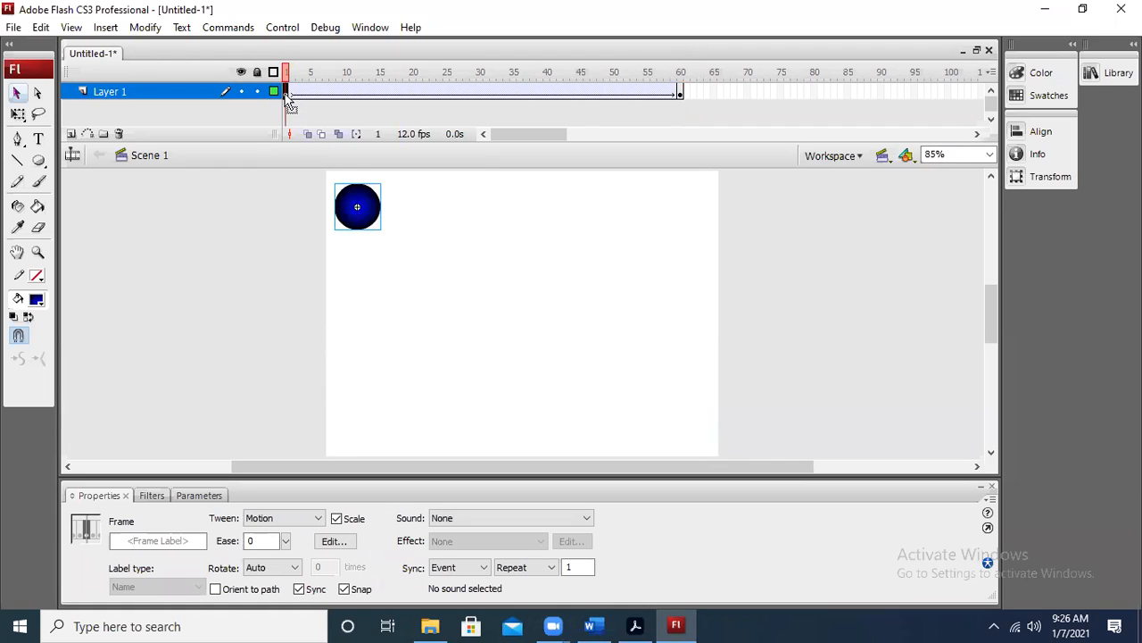
pyautogui.click(681, 93)
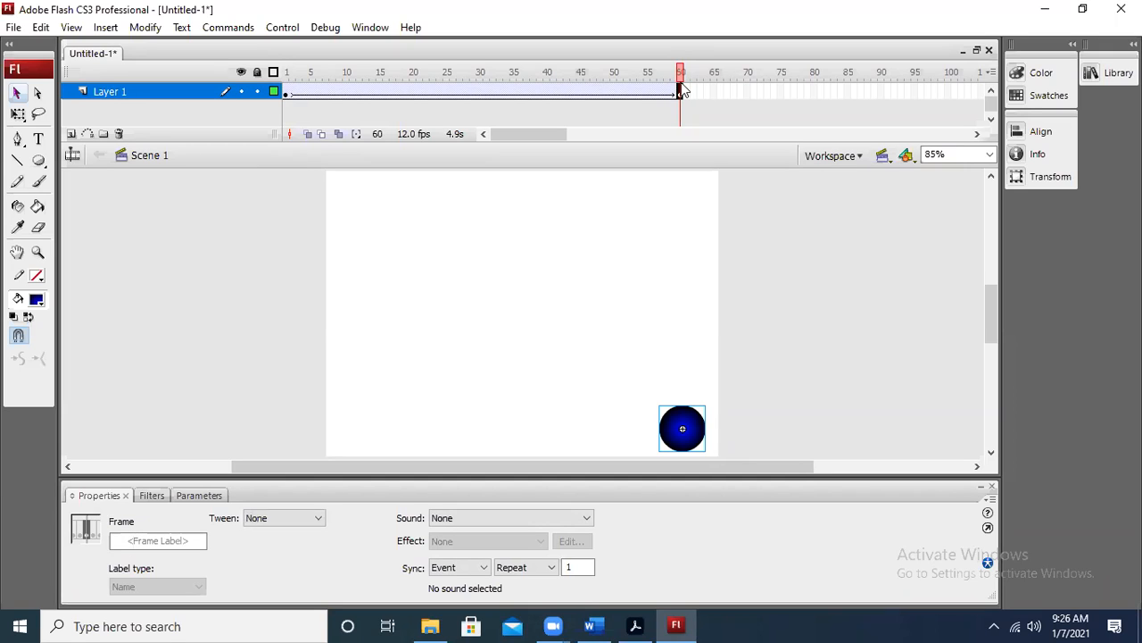
pyautogui.click(284, 203)
pyautogui.rightClick(432, 95)
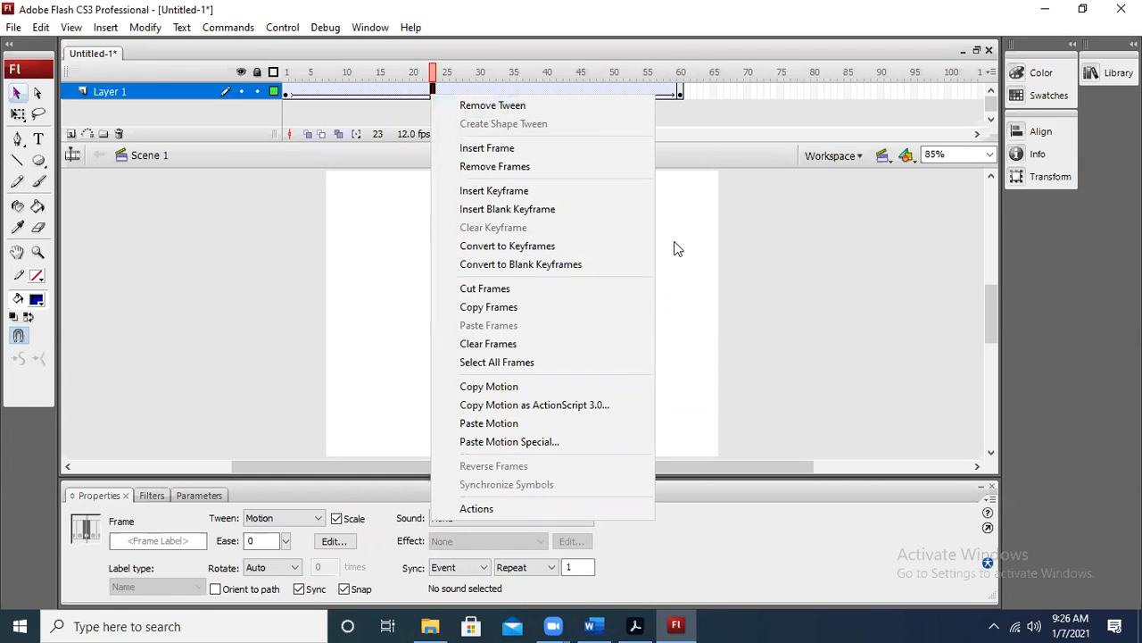
pyautogui.click(799, 267)
pyautogui.hotkey('ctrl', 'Return')
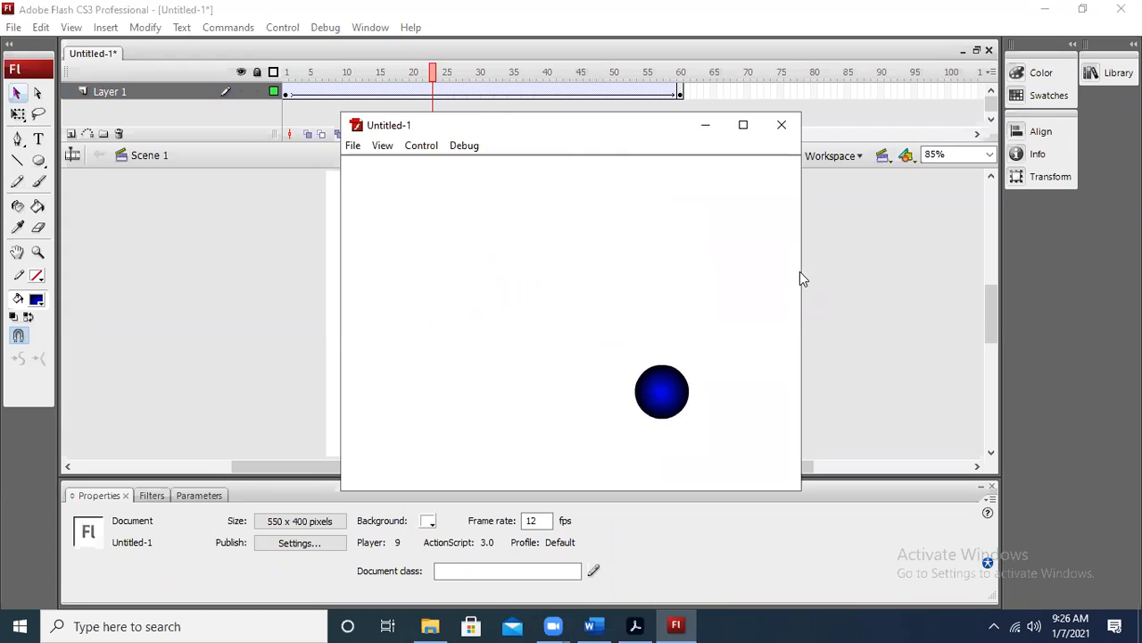
pyautogui.click(782, 126)
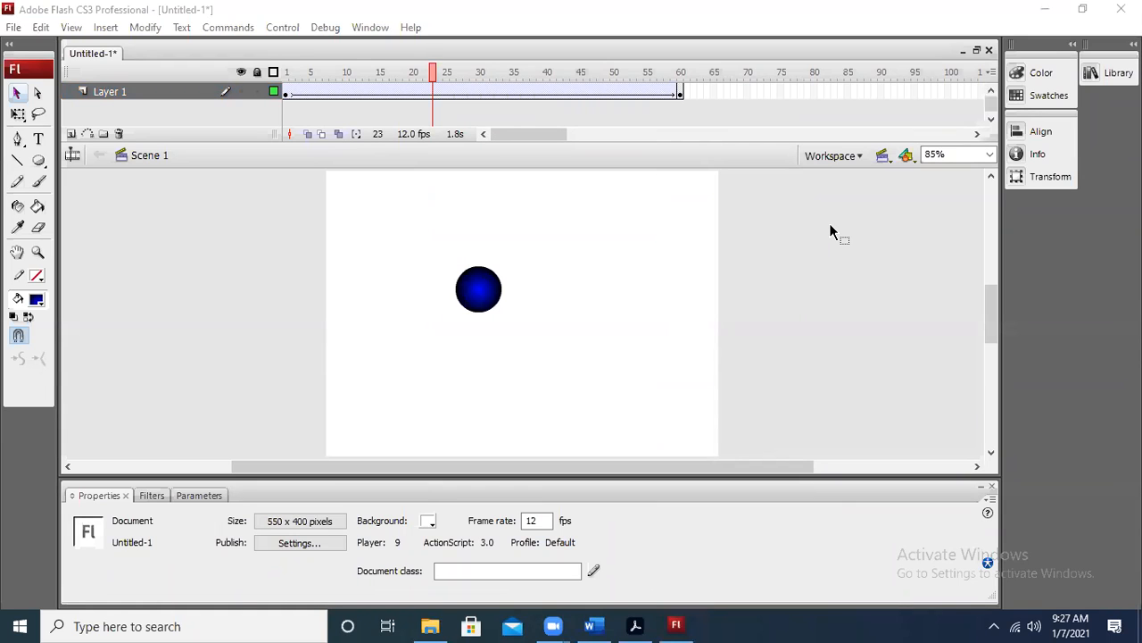
pyautogui.click(741, 244)
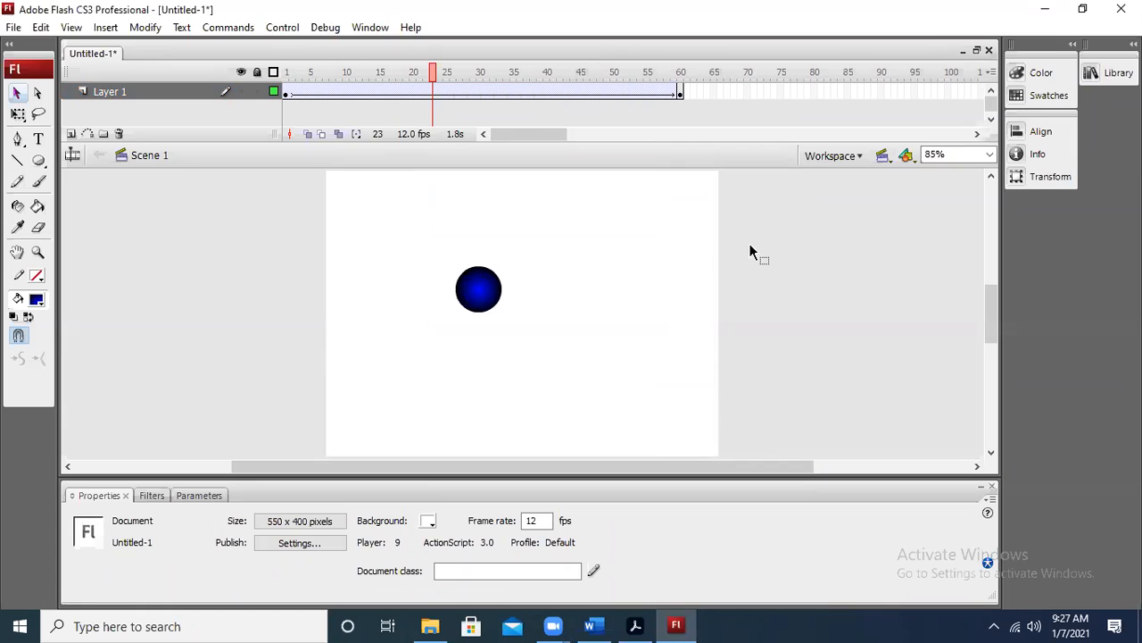
pyautogui.click(162, 92)
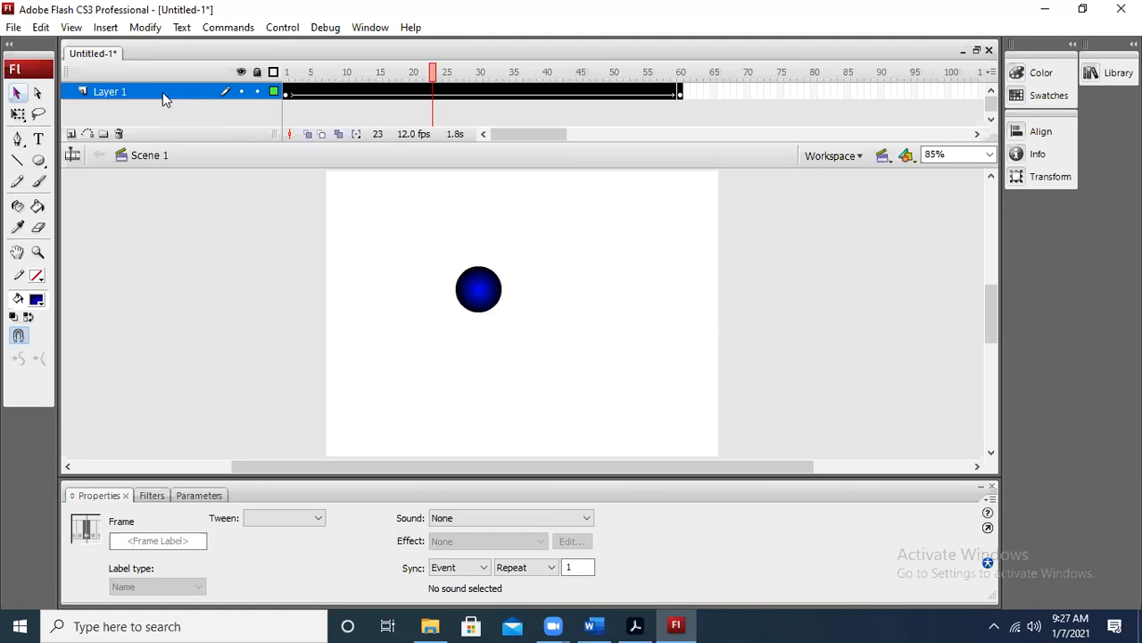
pyautogui.click(217, 269)
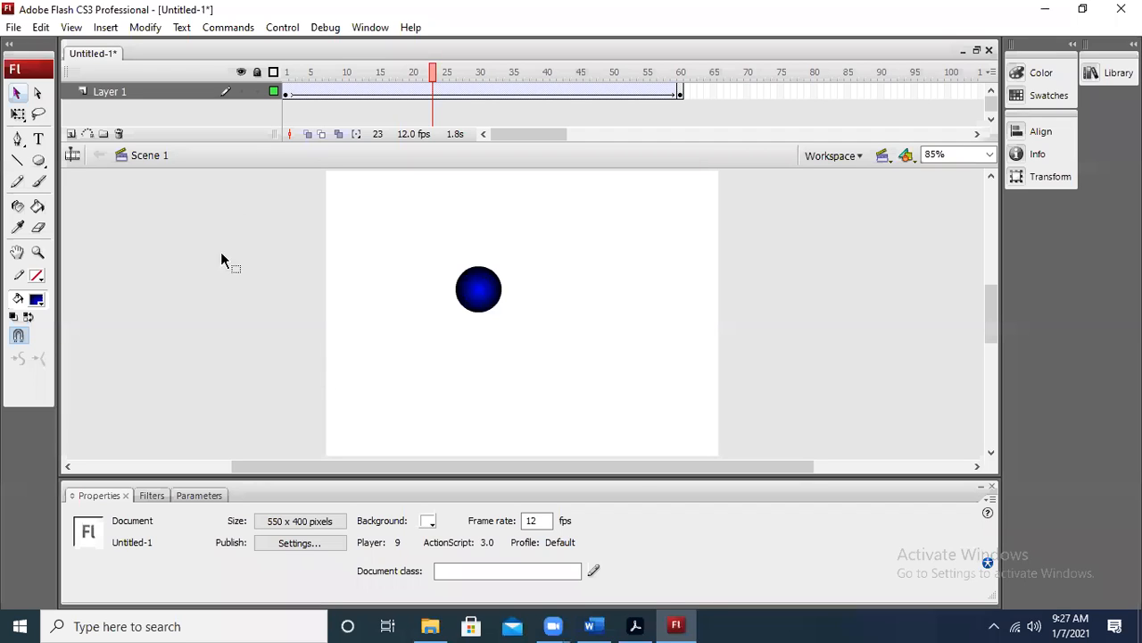
# Compare the circle's start and end positions at frames 1 and 60 and its tweened position at frame 42 of Layer 1
pyautogui.click(289, 95)
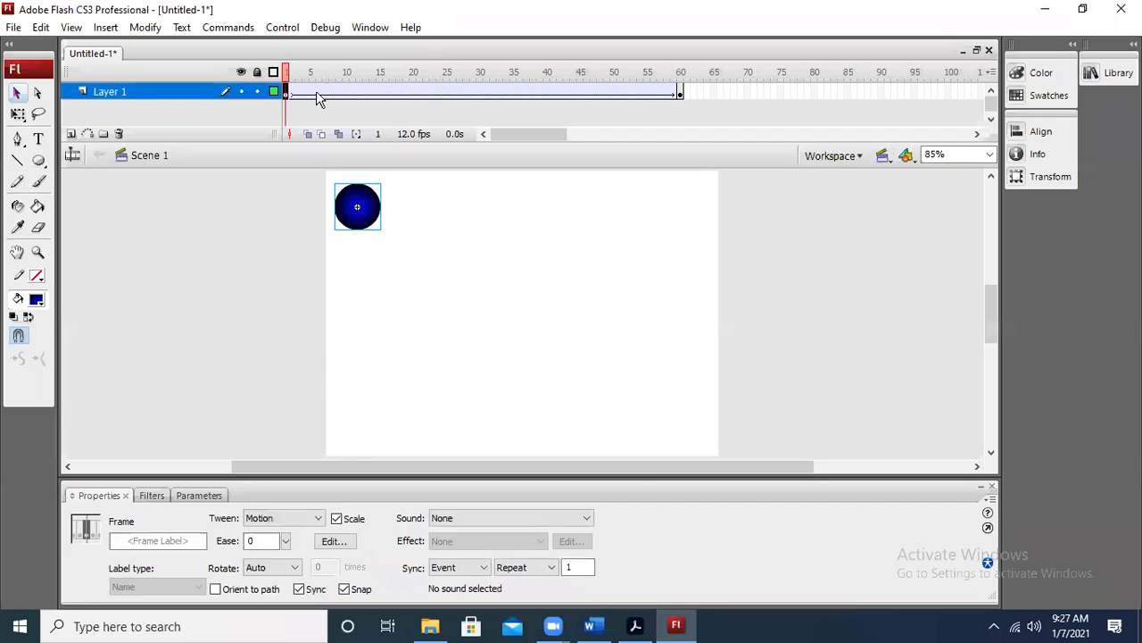
pyautogui.click(681, 93)
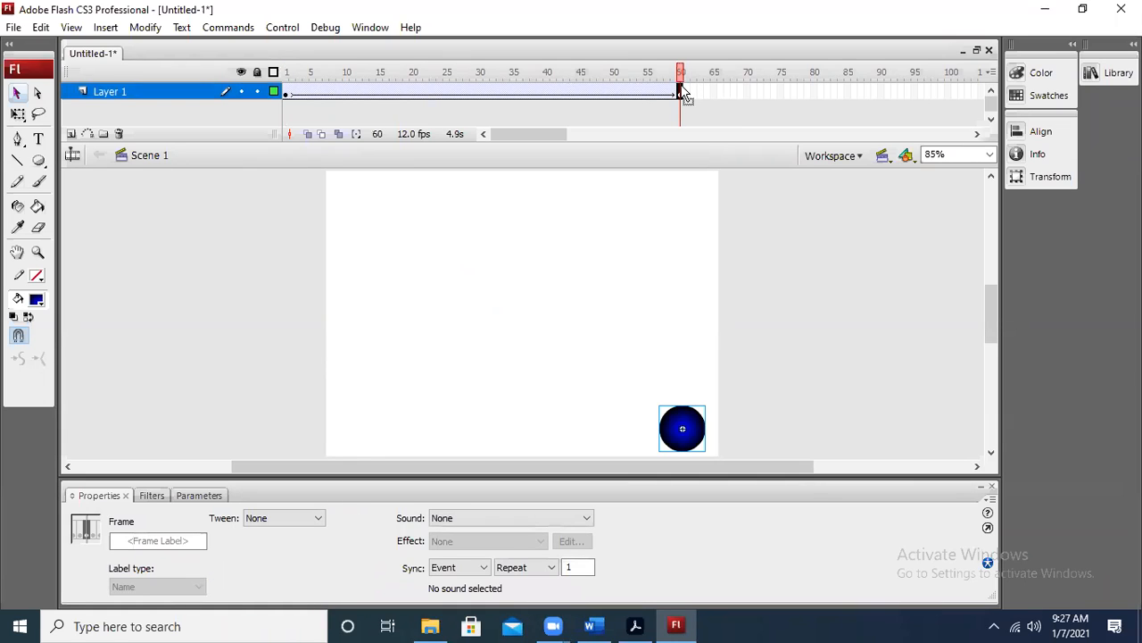
pyautogui.click(287, 95)
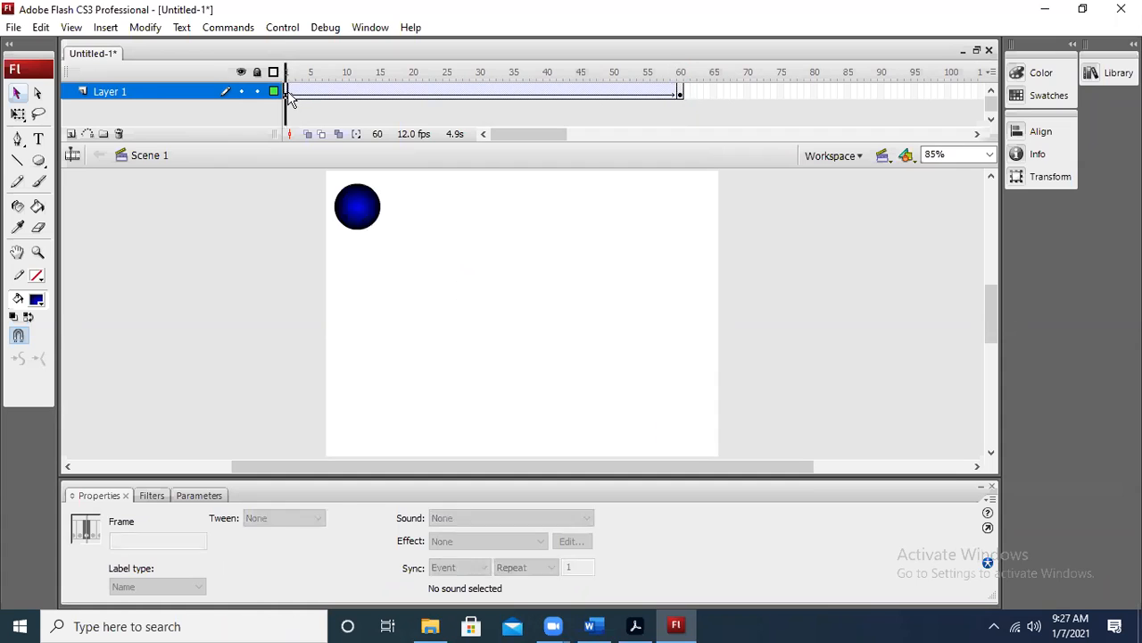
pyautogui.rightClick(562, 94)
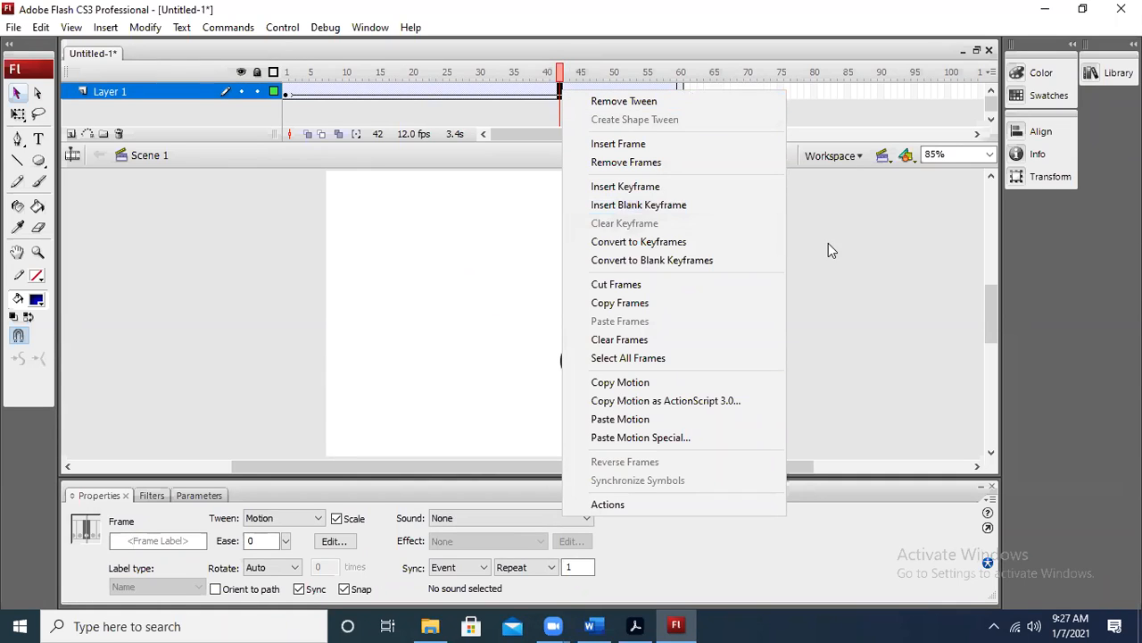
pyautogui.click(855, 237)
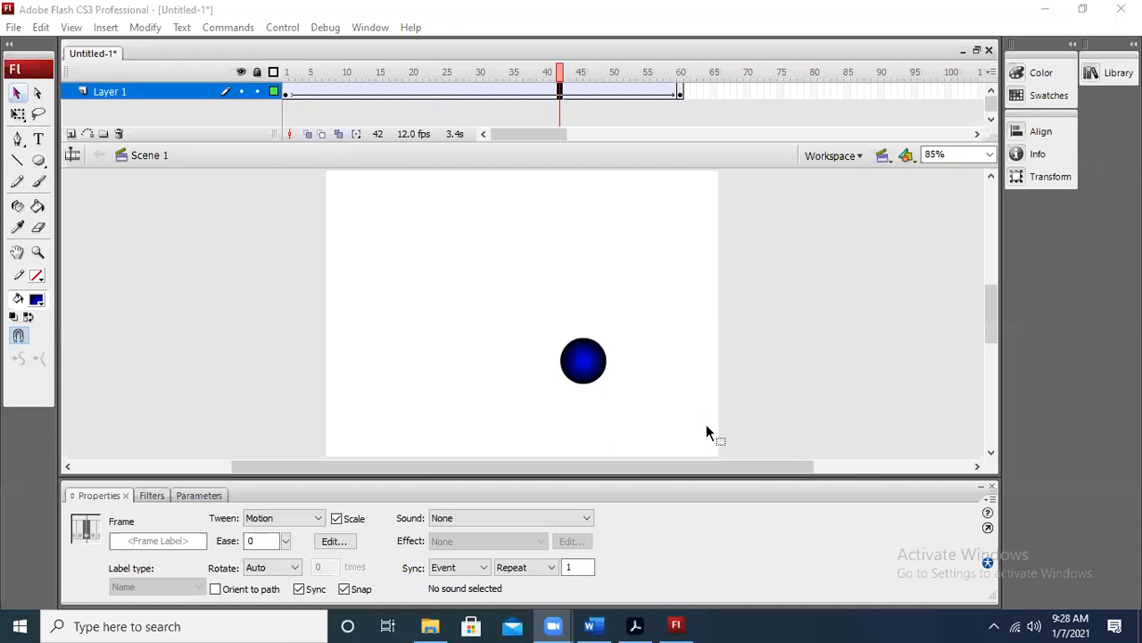
# Switch to the Word class notes and review the two important points for creating a motion tween under answer d
pyautogui.click(610, 622)
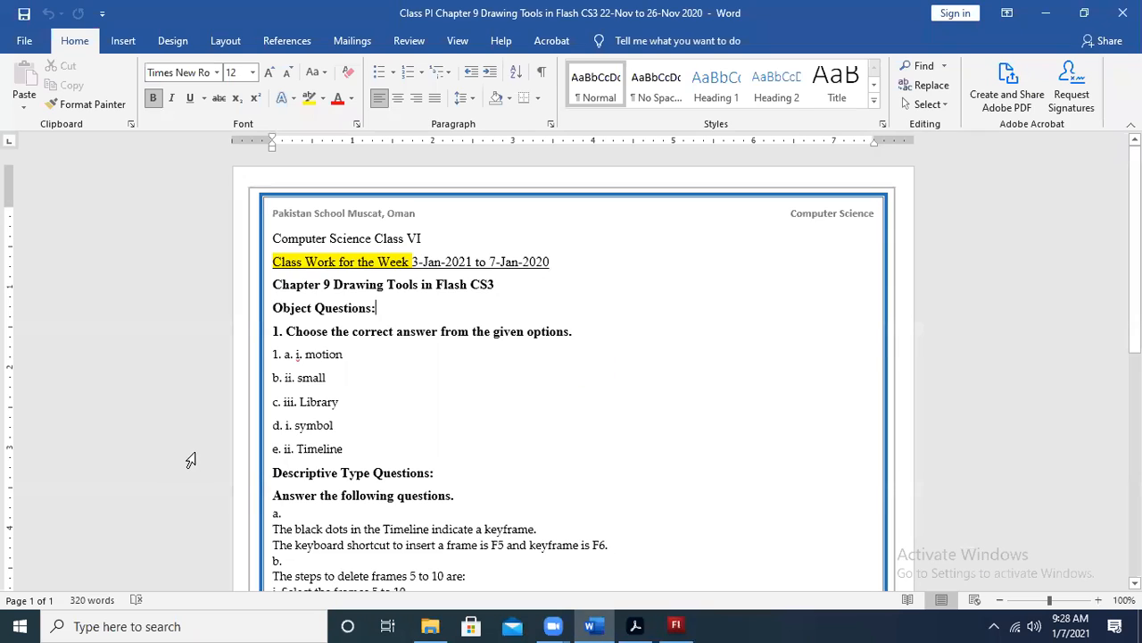
pyautogui.scroll(-10, 571, 366)
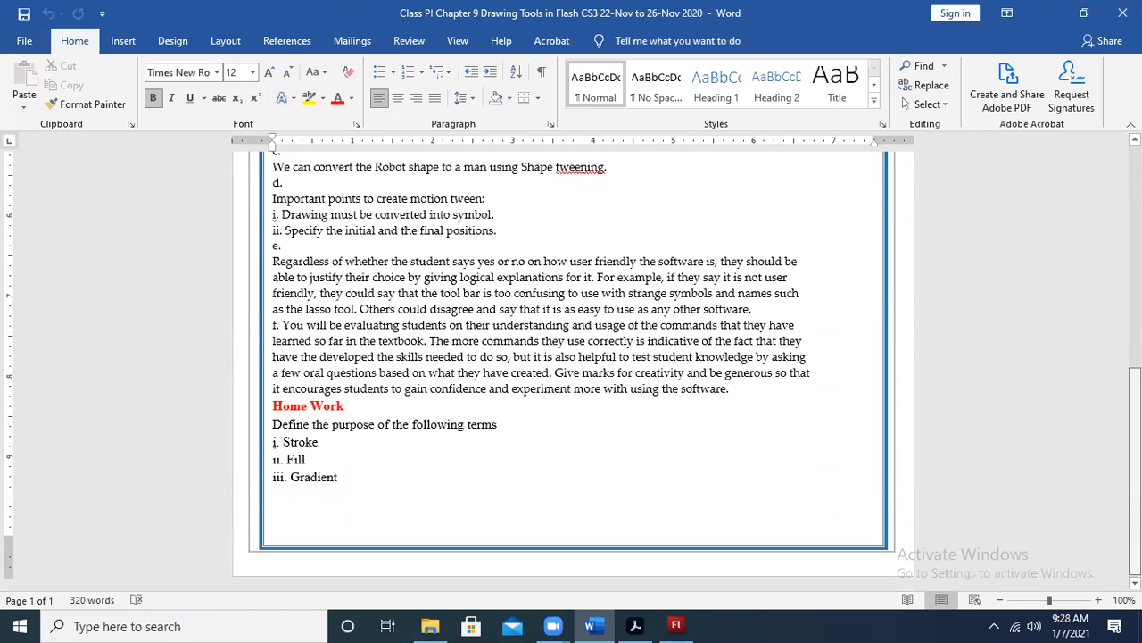
pyautogui.scroll(2, 667, 532)
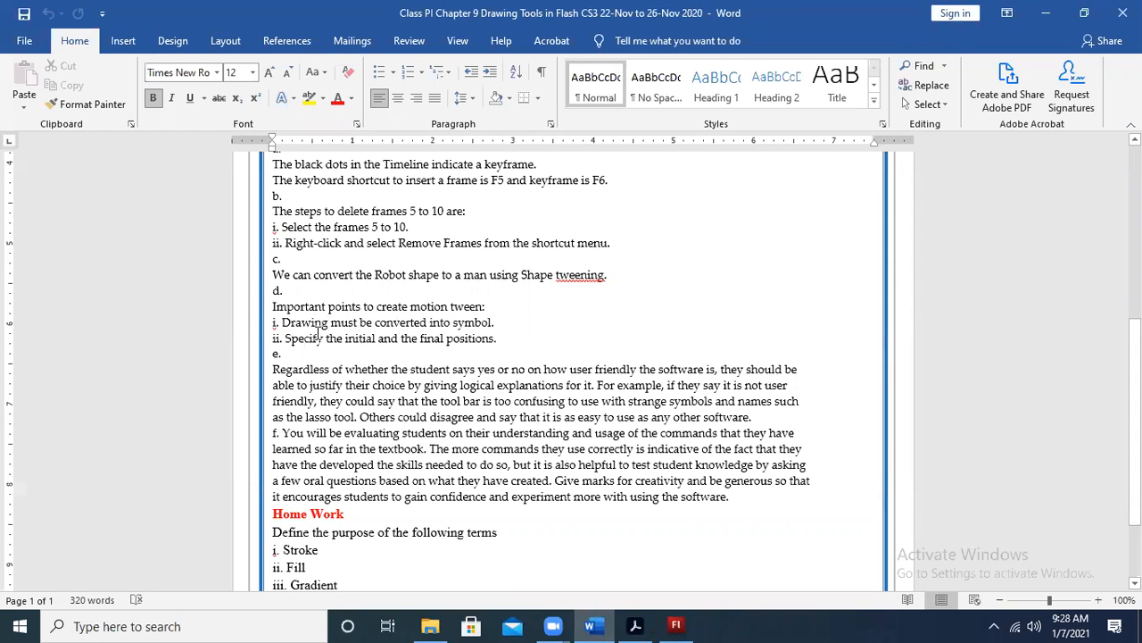
pyautogui.moveTo(283, 323); pyautogui.dragTo(479, 324)
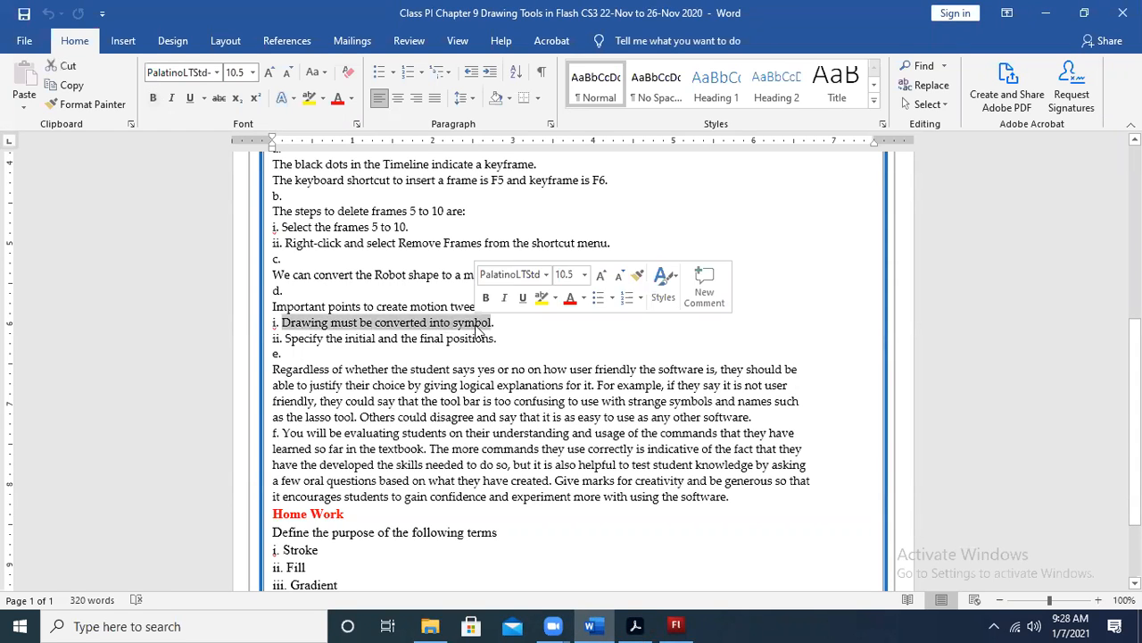
pyautogui.moveTo(308, 337); pyautogui.dragTo(495, 338)
pyautogui.click(537, 382)
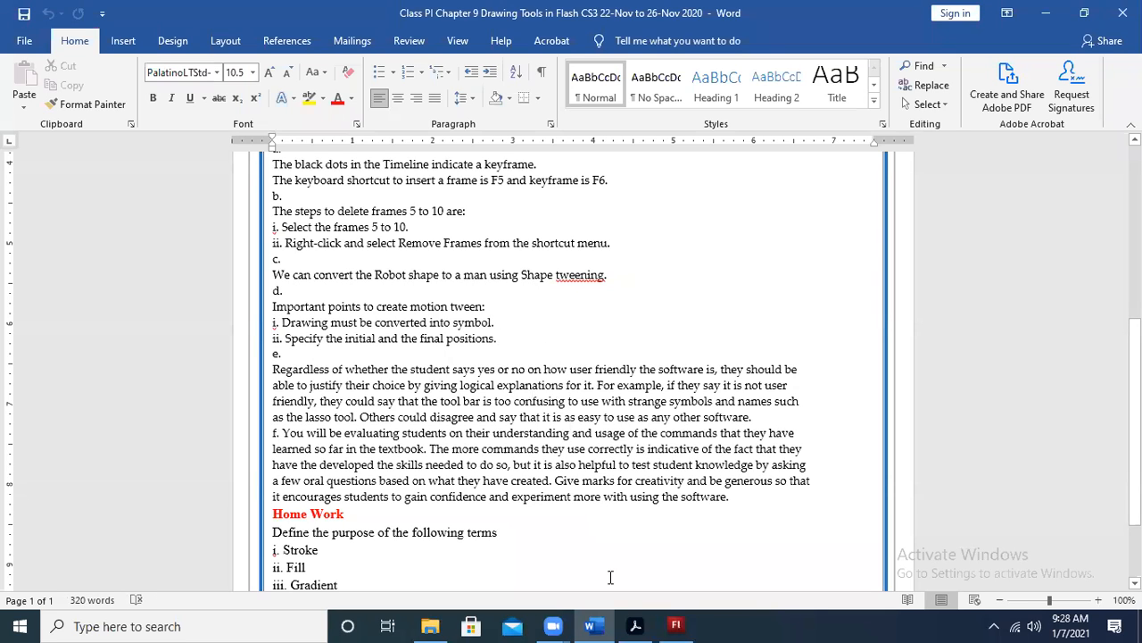
pyautogui.click(676, 625)
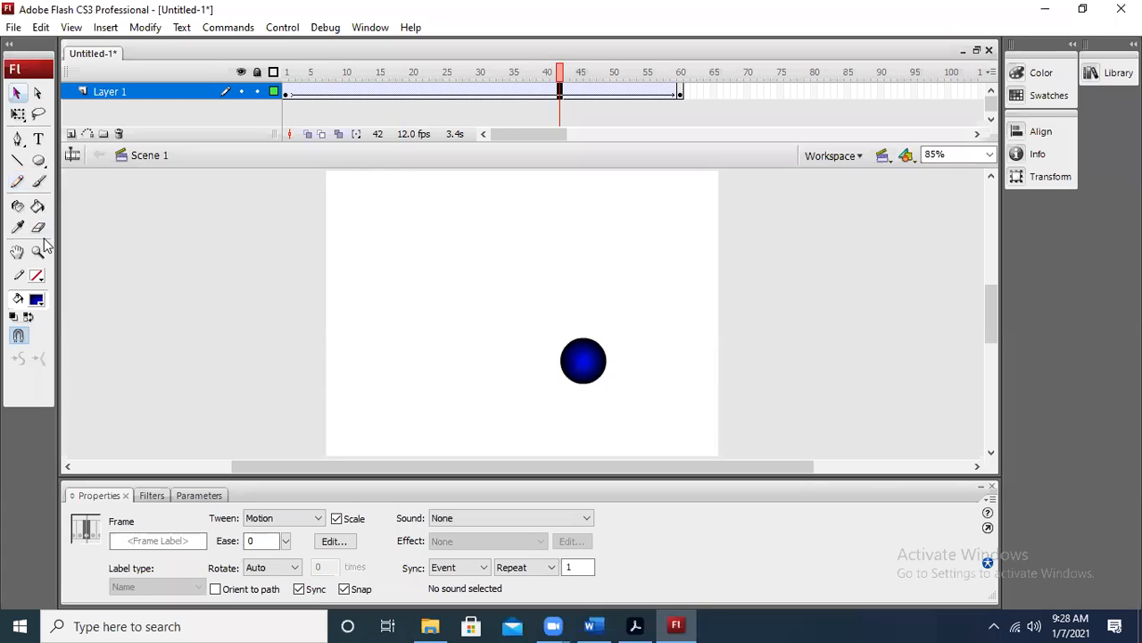
pyautogui.click(13, 26)
pyautogui.click(37, 47)
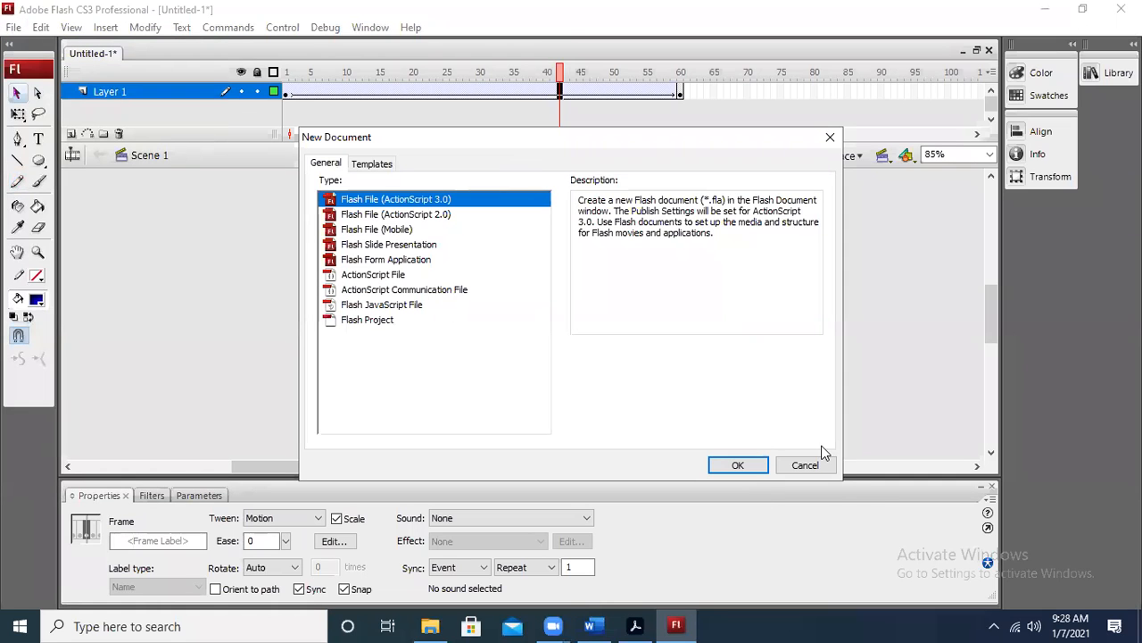
pyautogui.click(804, 466)
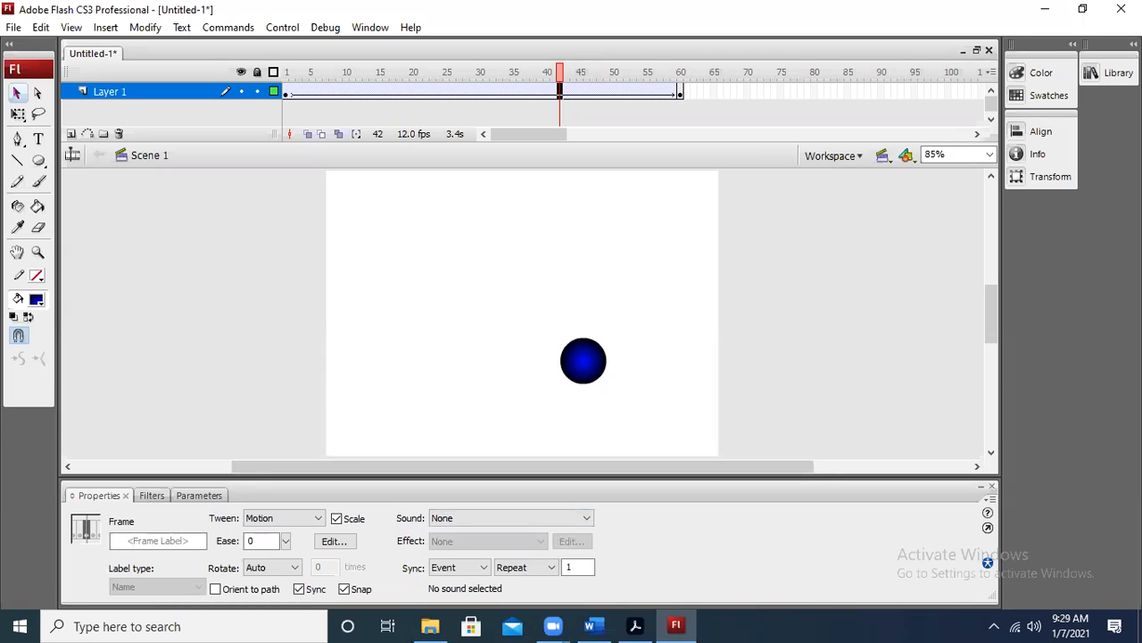
# Minimize the open windows to reach the desktop and launch Google Chrome
pyautogui.click(566, 621)
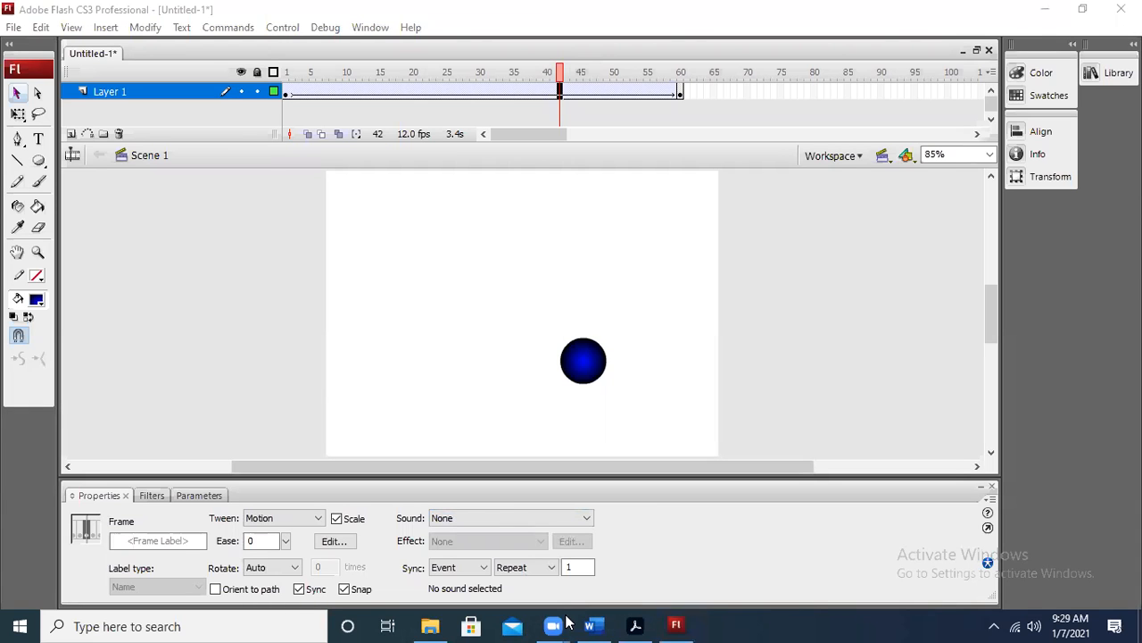
pyautogui.click(1045, 9)
pyautogui.click(1047, 12)
pyautogui.click(1047, 12)
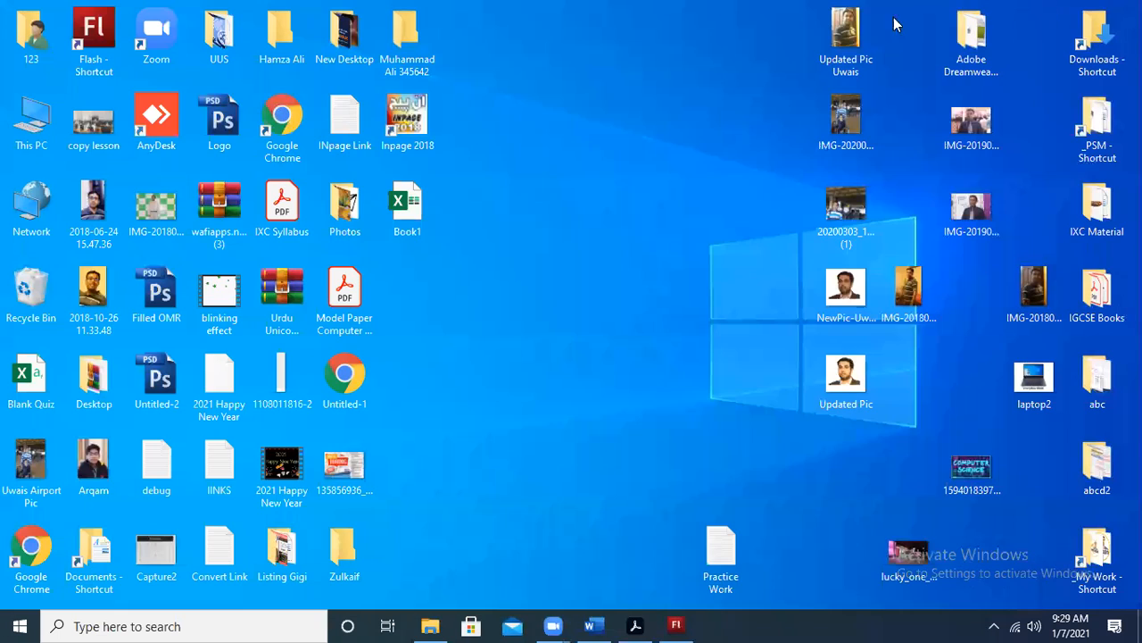
pyautogui.doubleClick(282, 123)
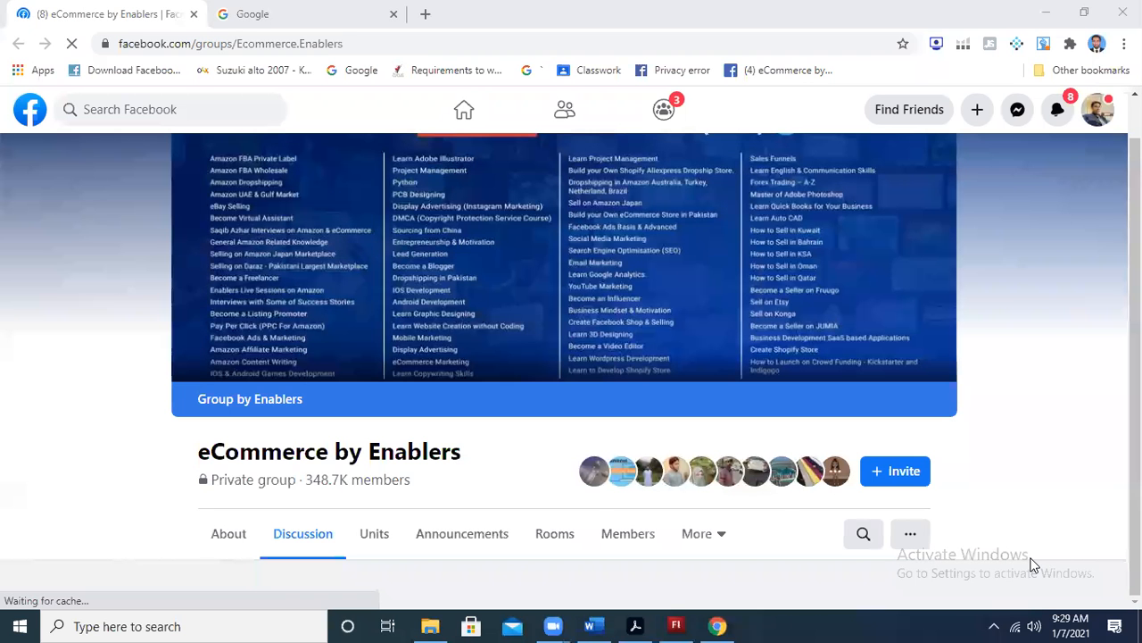
# Open the Screen Recorder extension and start recording the entire screen with microphone audio
pyautogui.click(936, 44)
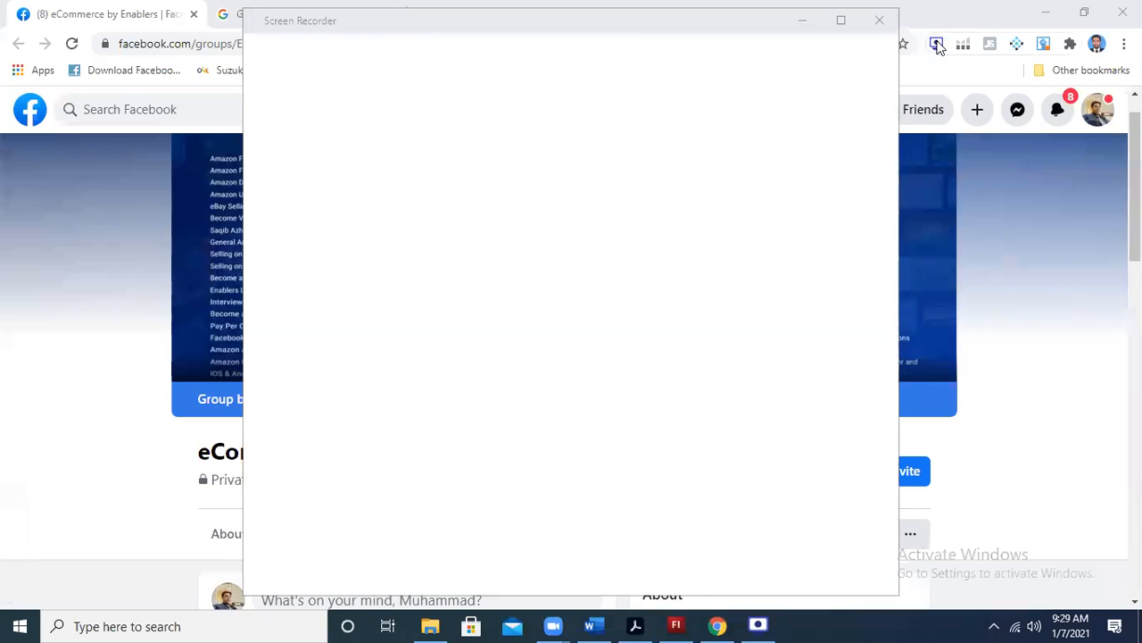
pyautogui.click(510, 287)
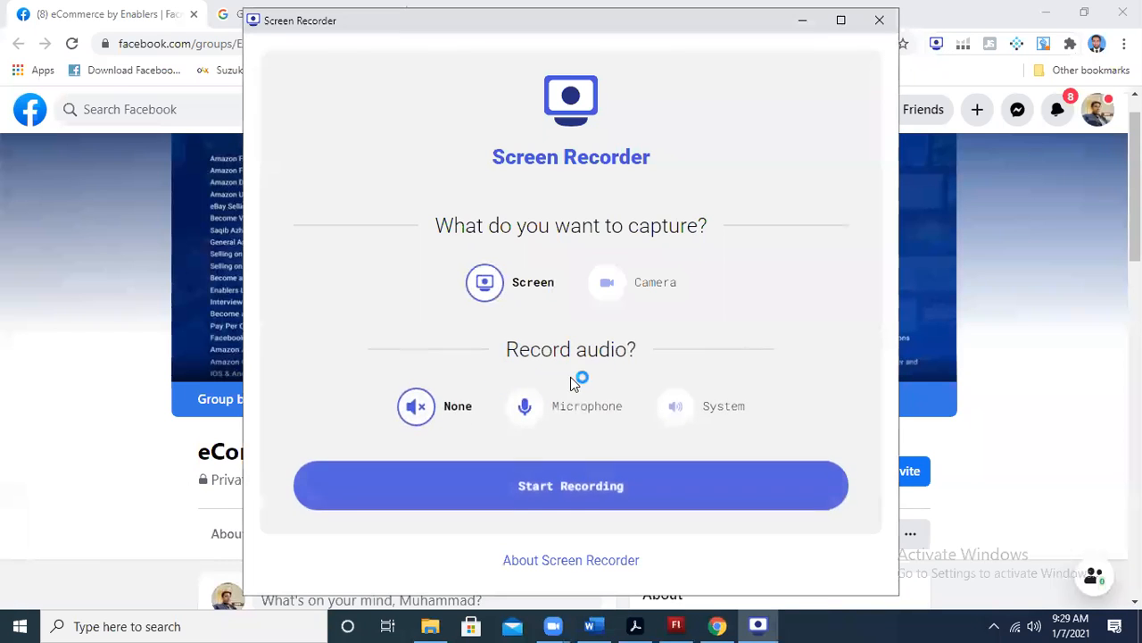
pyautogui.click(526, 407)
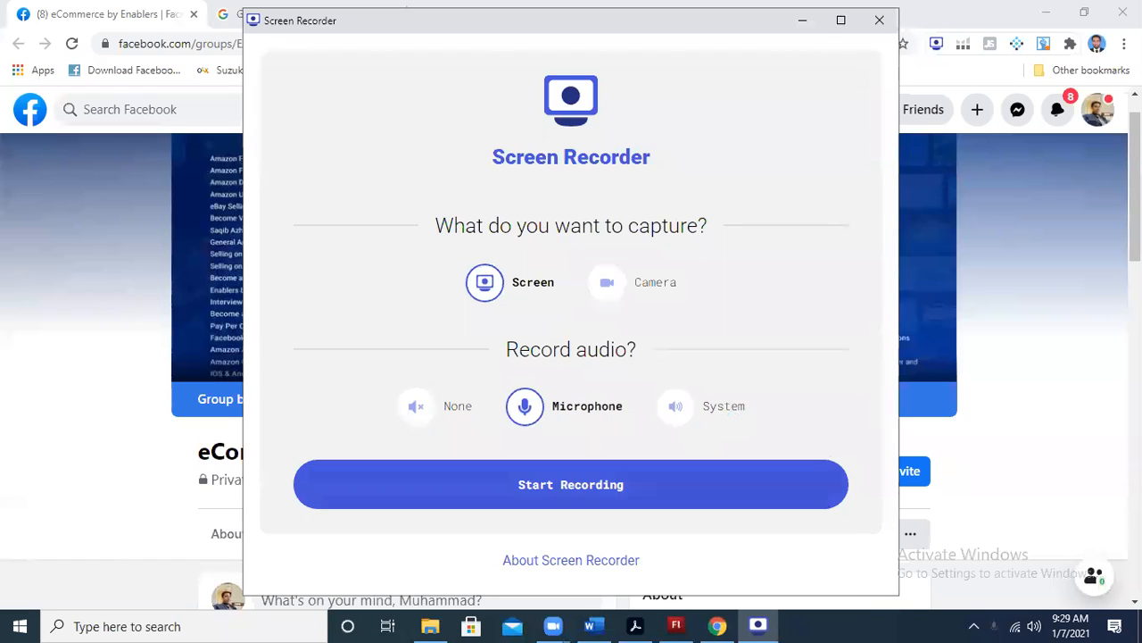
pyautogui.click(526, 484)
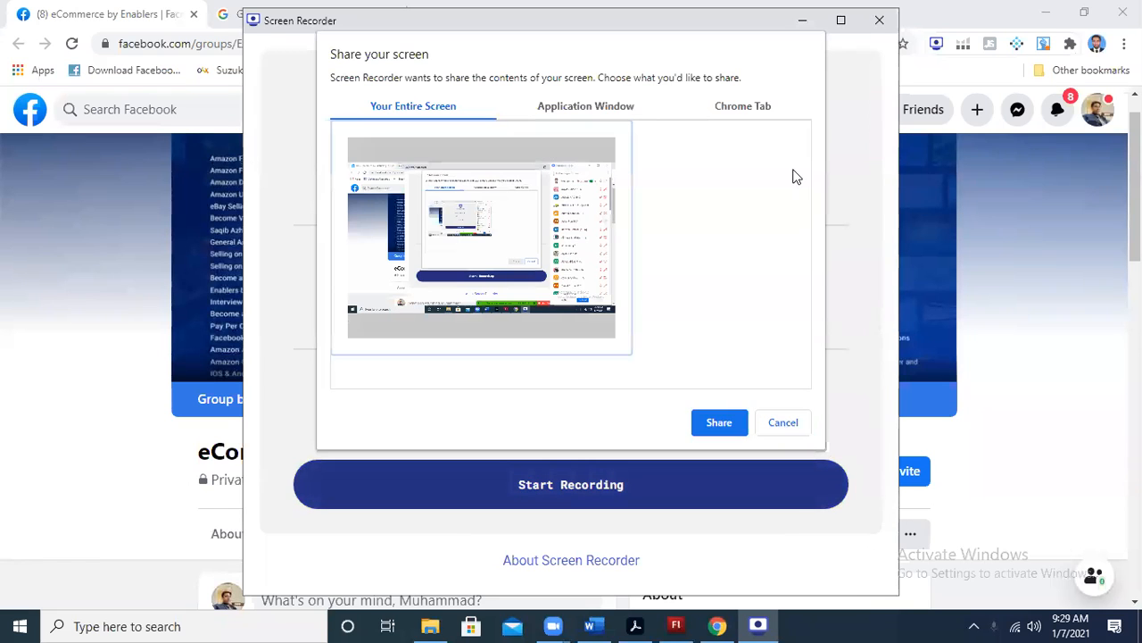
pyautogui.press('Return')
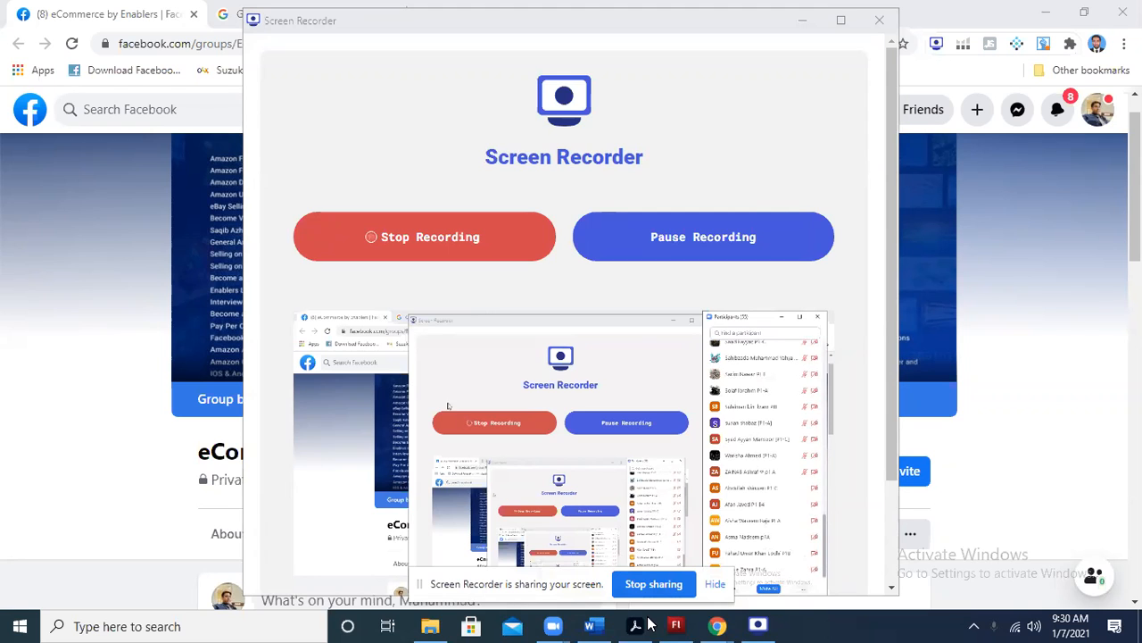
# Stop the screen recording with the capture saved, and close the recorder in favour of a new browser tab
pyautogui.click(424, 237)
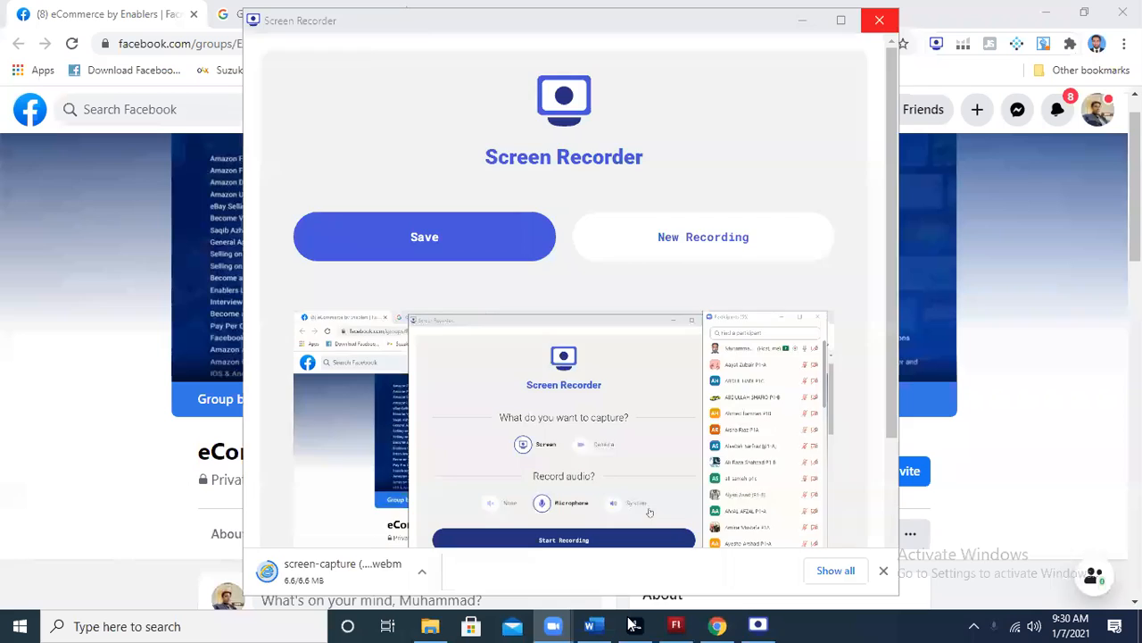
pyautogui.click(879, 20)
pyautogui.hotkey('ctrl', 't')
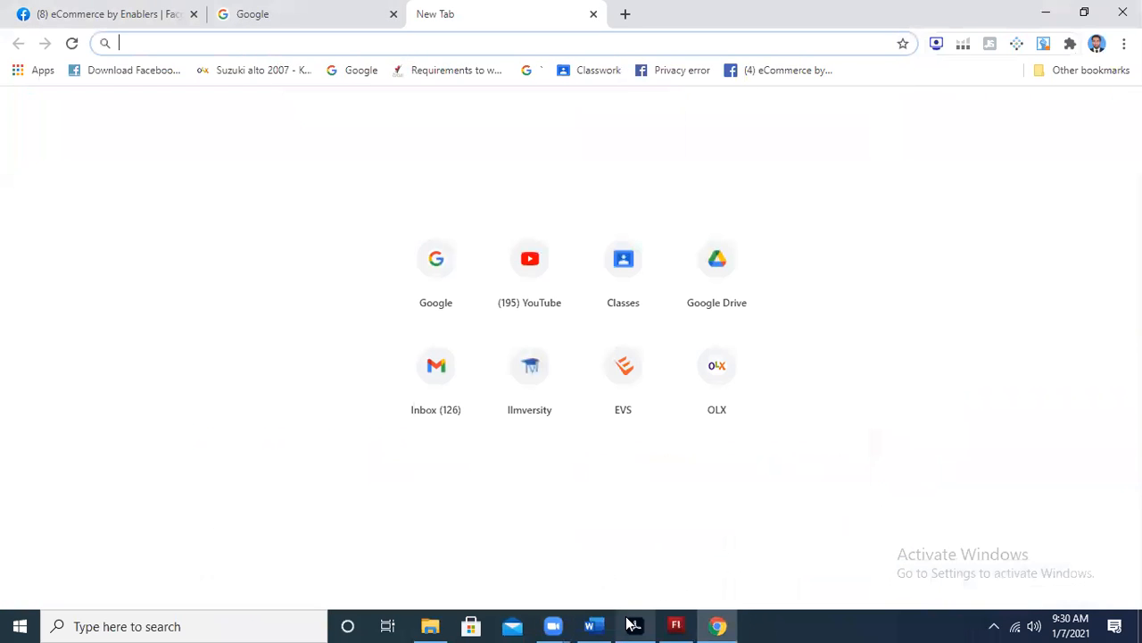
# Switch to PIChapter 10 (1).pdf in Acrobat and clear the selection on question d to view the descriptive questions
pyautogui.moveTo(631, 624)
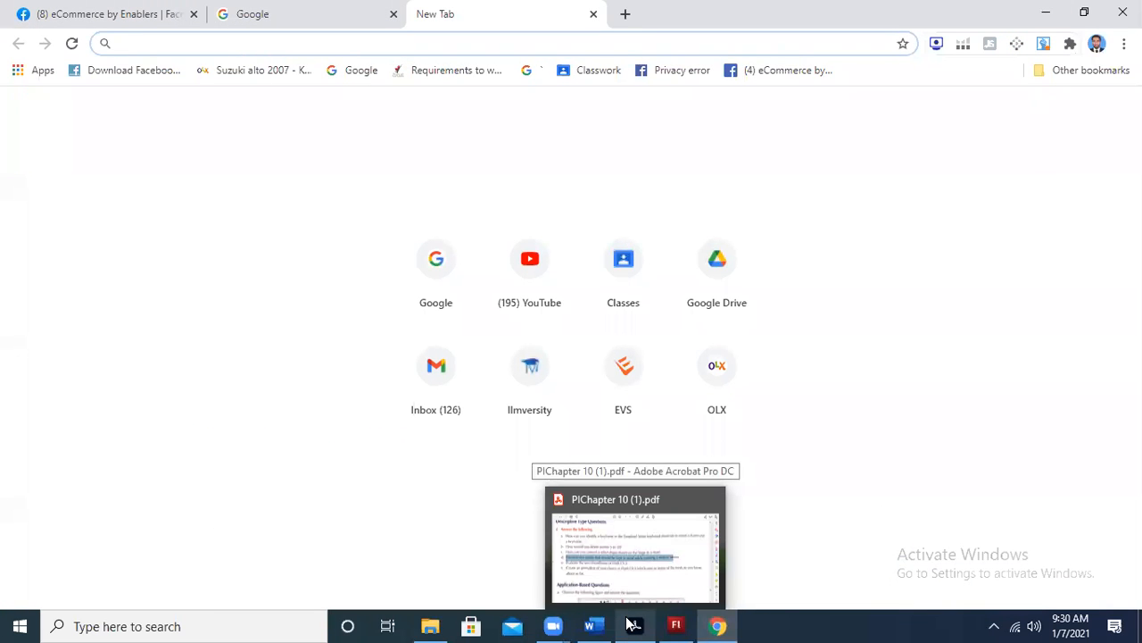
pyautogui.click(634, 624)
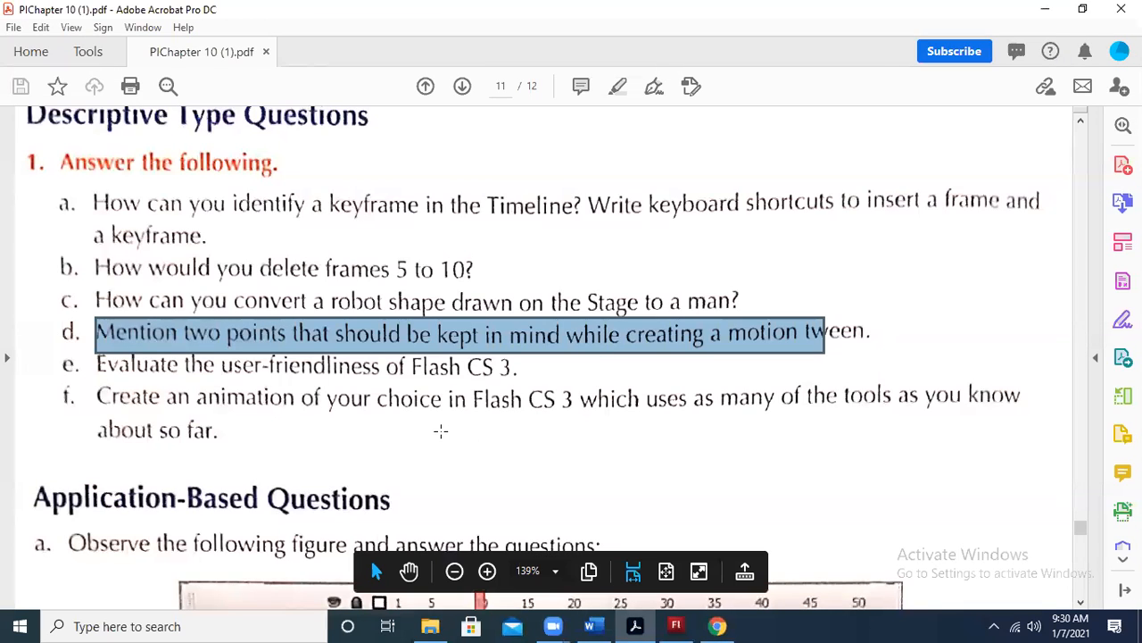
pyautogui.click(235, 349)
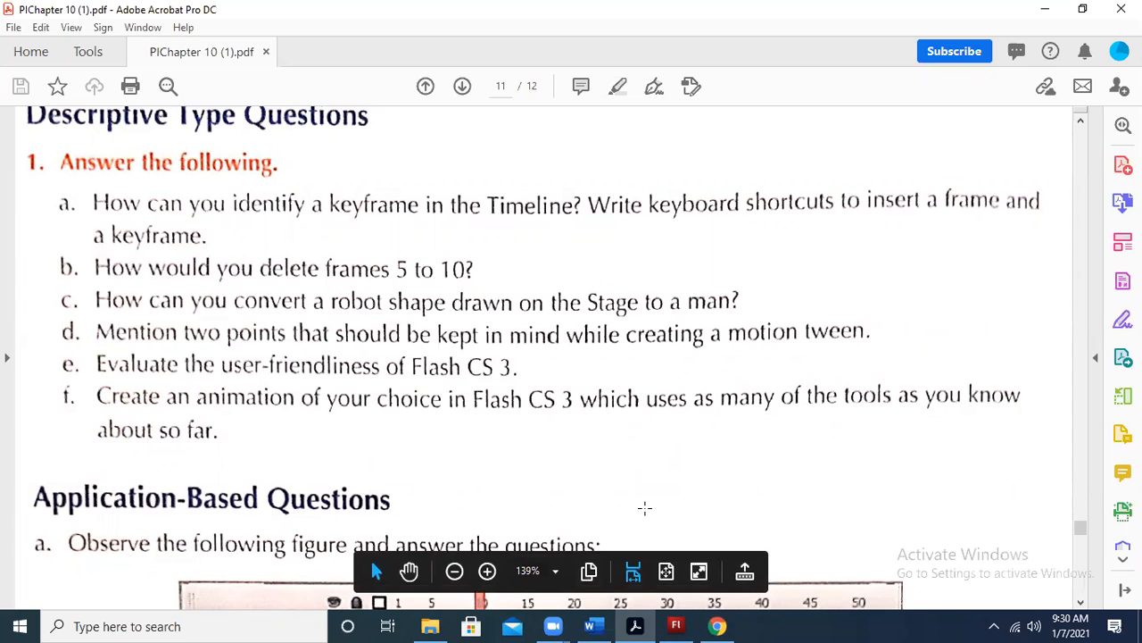
# In Google Classroom in Chrome, create an assignment from the P1A Computer Science classwork and also assign it to P1B and P1C
pyautogui.click(722, 624)
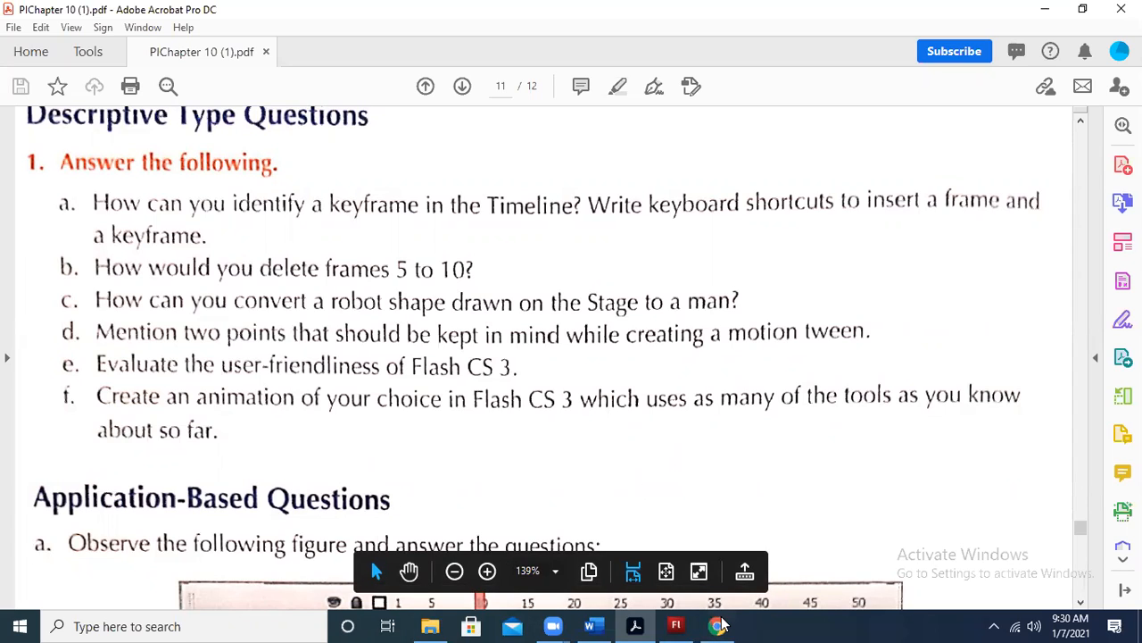
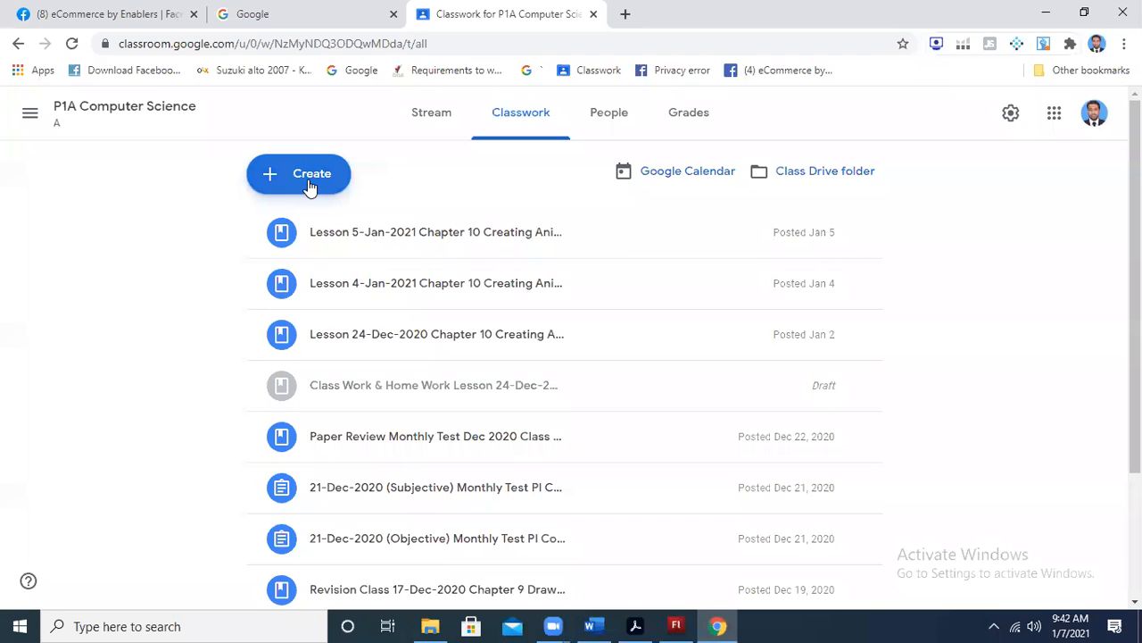
pyautogui.click(310, 179)
pyautogui.click(329, 232)
pyautogui.click(950, 204)
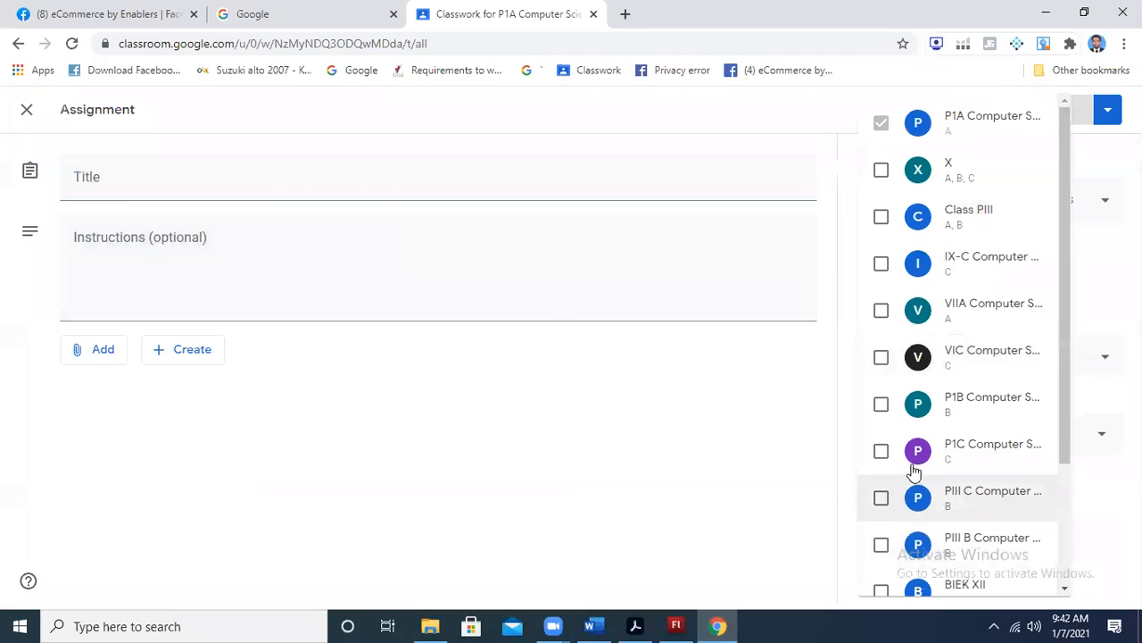
pyautogui.click(881, 403)
pyautogui.click(881, 450)
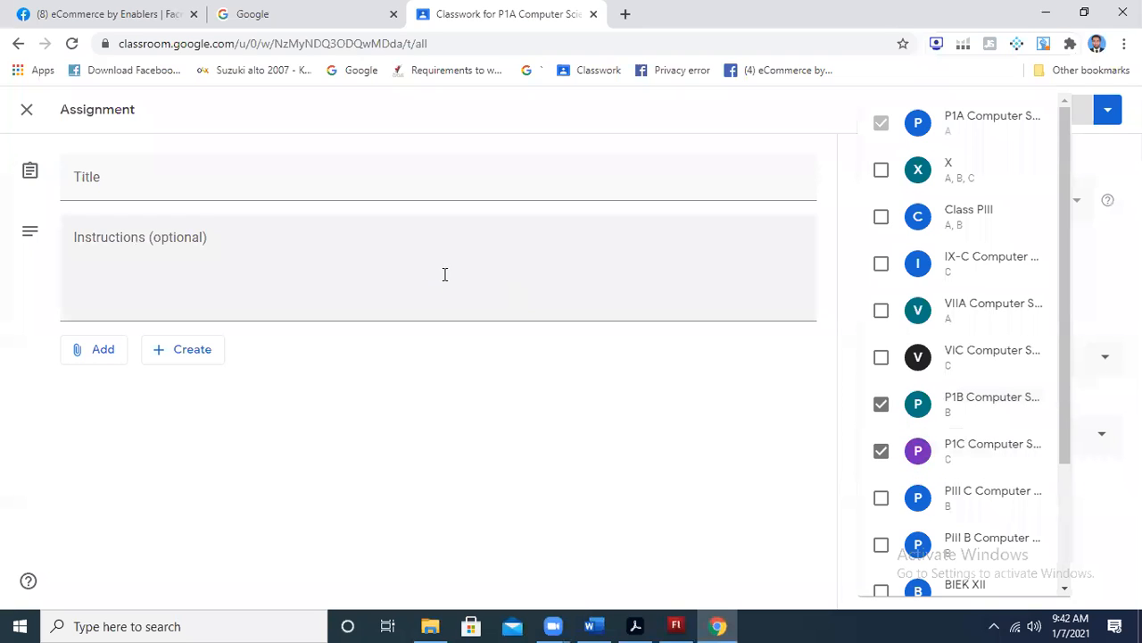
pyautogui.click(202, 184)
# Title the assignment "Question f Chapter 10 Activity of Flash" and switch to question f in the chapter PDF in Acrobat
pyautogui.click(62, 175)
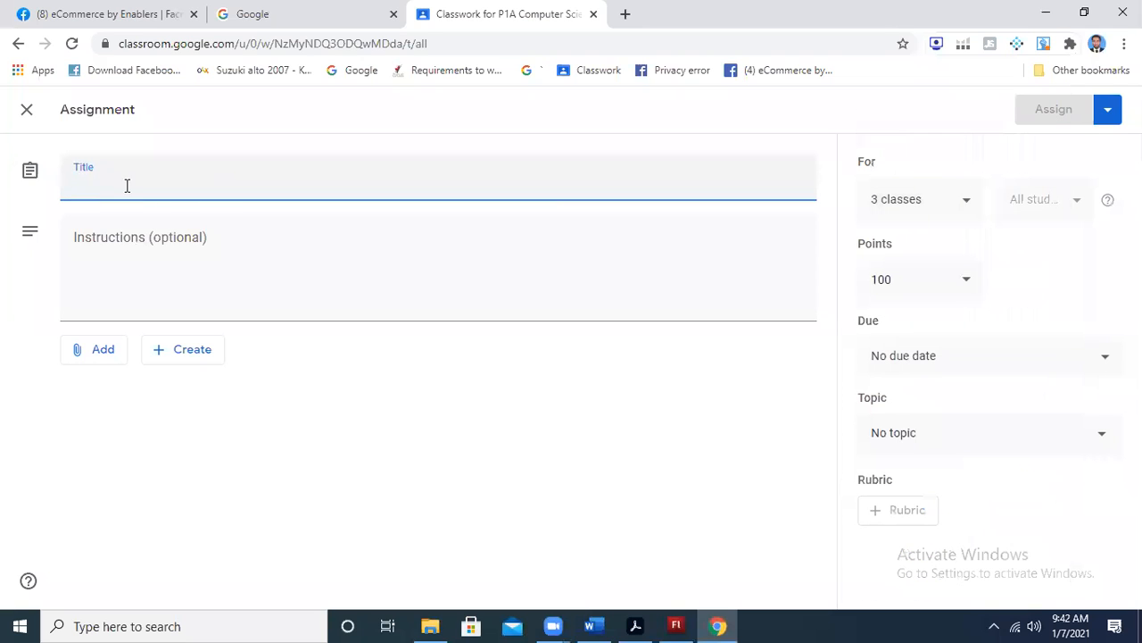
pyautogui.write('Ques')
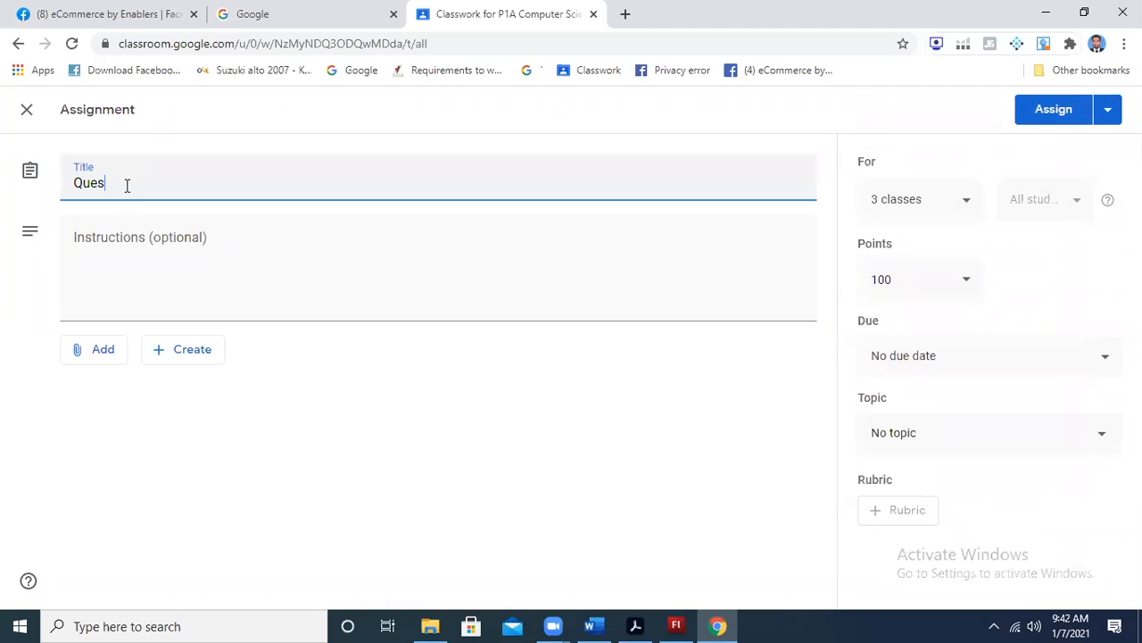
pyautogui.write('tionf Chapter 10 Acti')
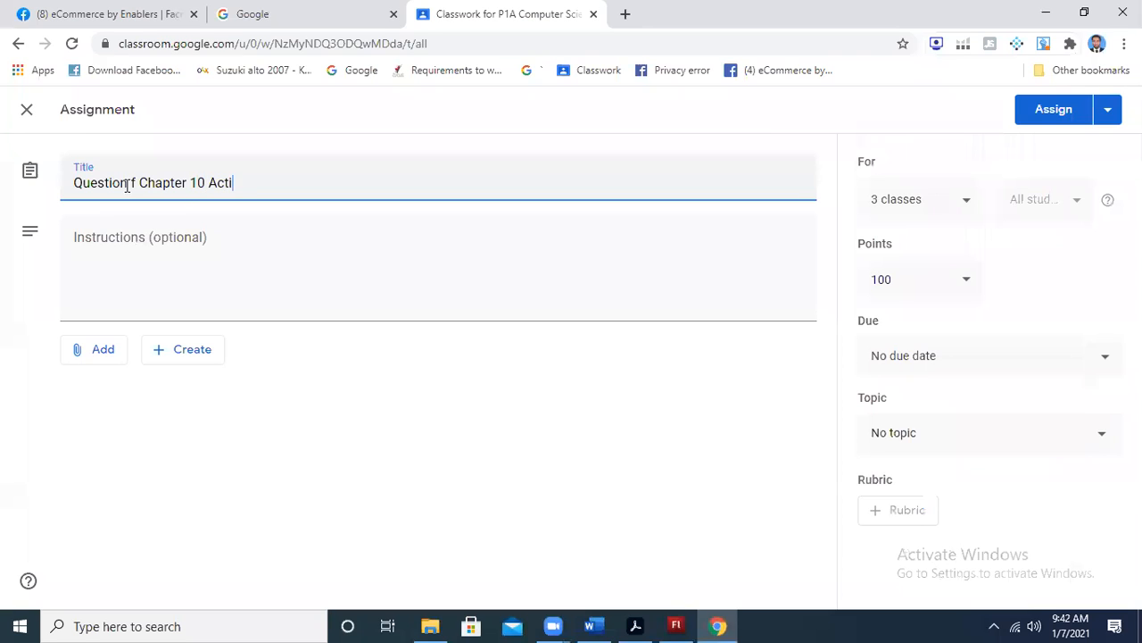
pyautogui.write('vity')
pyautogui.write(' of FIA')
pyautogui.press('BackSpace')
pyautogui.press('BackSpace')
pyautogui.write('lash')
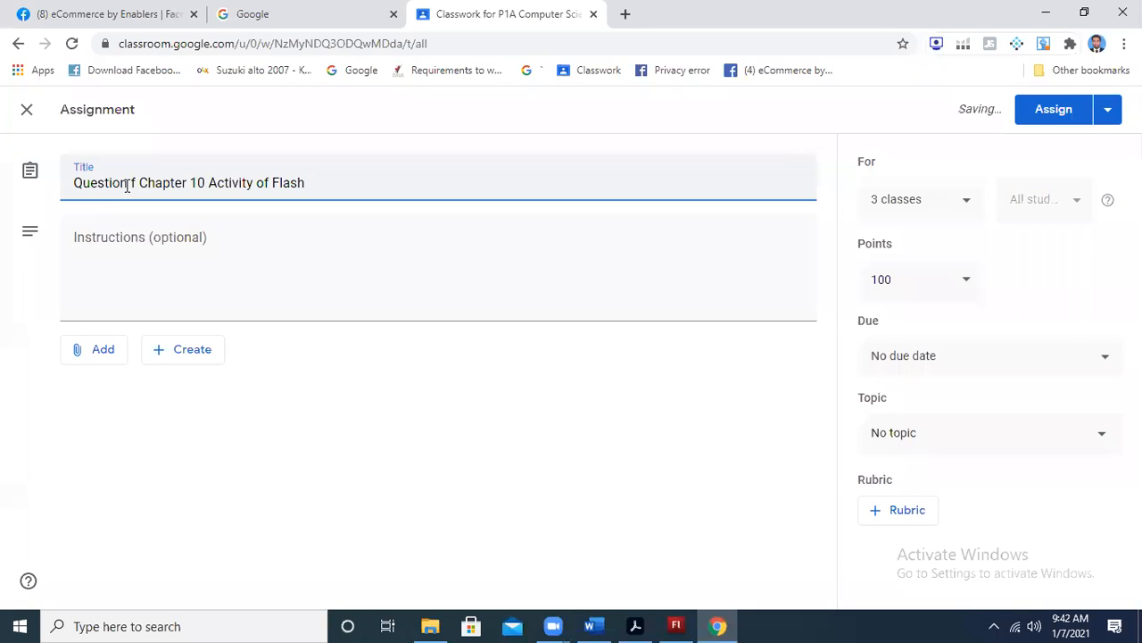
pyautogui.hotkey('alt', 'Tab')
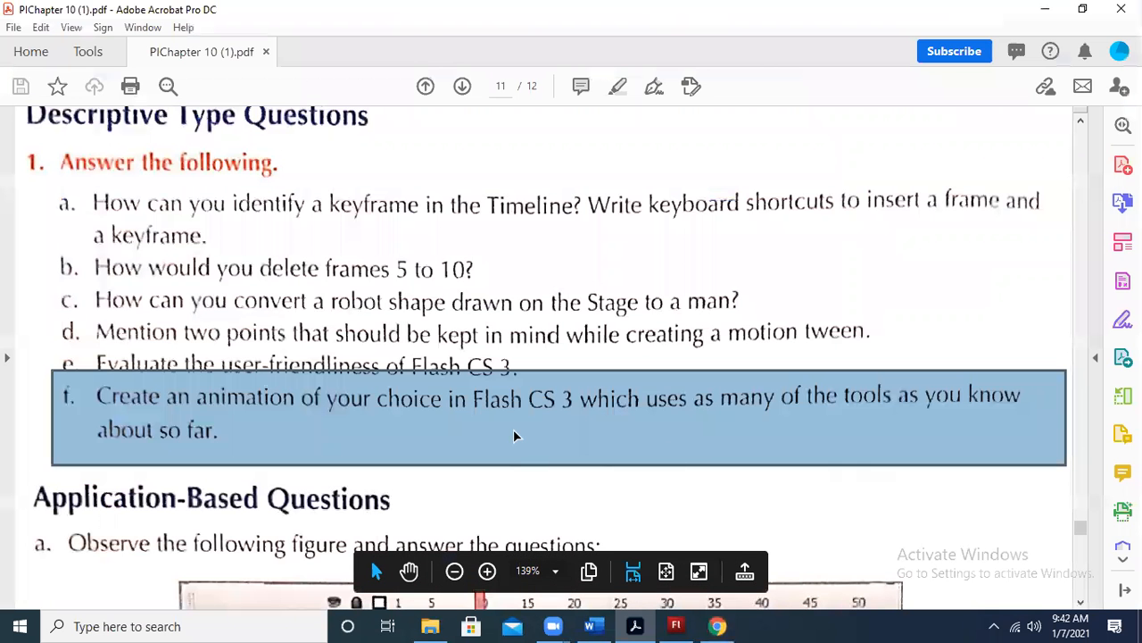
# Switch to the Classroom assignment in Chrome and enter the instructions "Create an animation of your choice in Flash CS3.", correcting the misspelled "animation"
pyautogui.hotkey('alt', 'Tab')
pyautogui.click(292, 281)
pyautogui.write('Create an animition of your choise i')
pyautogui.press('BackSpace')
pyautogui.press('BackSpace')
pyautogui.press('BackSpace')
pyautogui.press('BackSpace')
pyautogui.write('ve')
pyautogui.press('BackSpace')
pyautogui.press('BackSpace')
pyautogui.press('BackSpace')
pyautogui.write('ce in Flash CS3.')
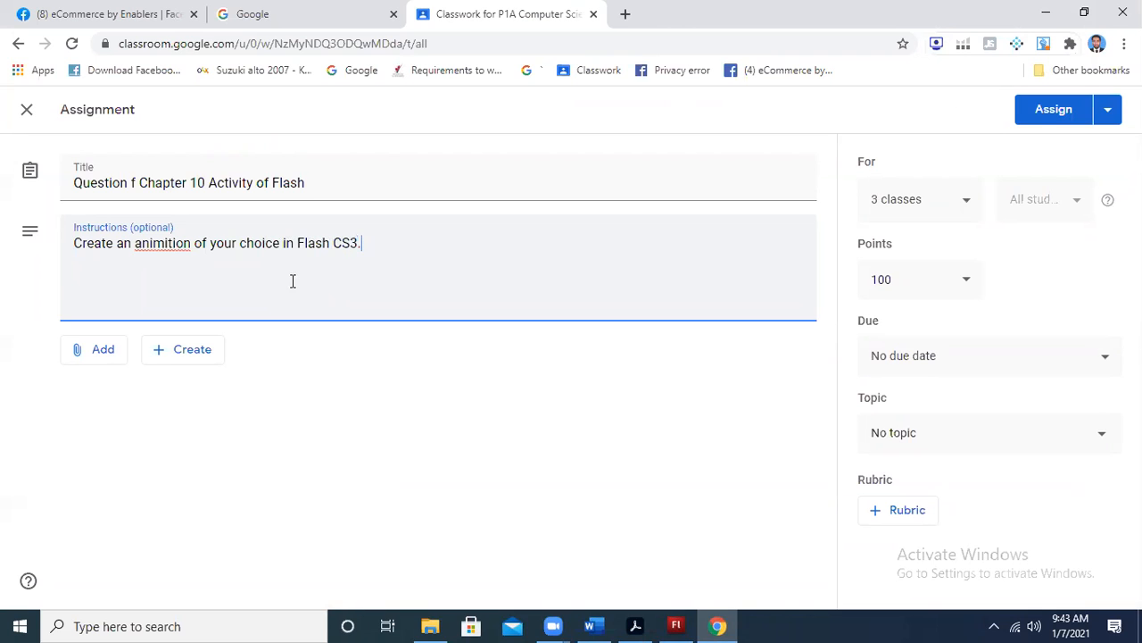
pyautogui.rightClick(167, 244)
pyautogui.click(208, 260)
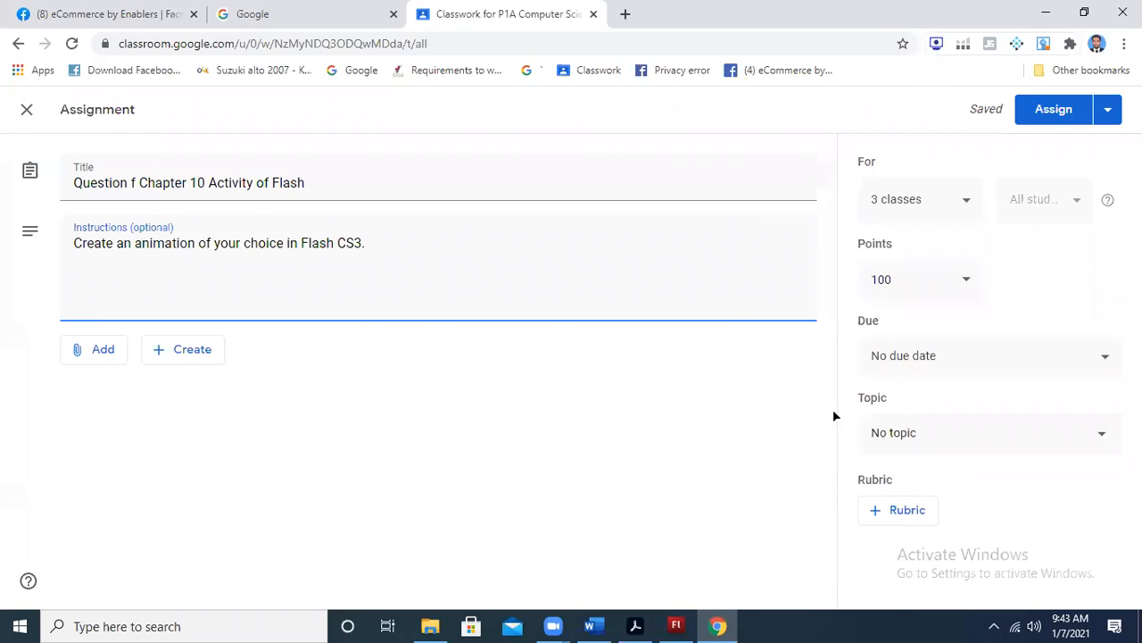
# Check question f in the chapter PDF and continue the instructions after "Flash CS3" with "which uses as many as the"
pyautogui.hotkey('alt', 'Tab')
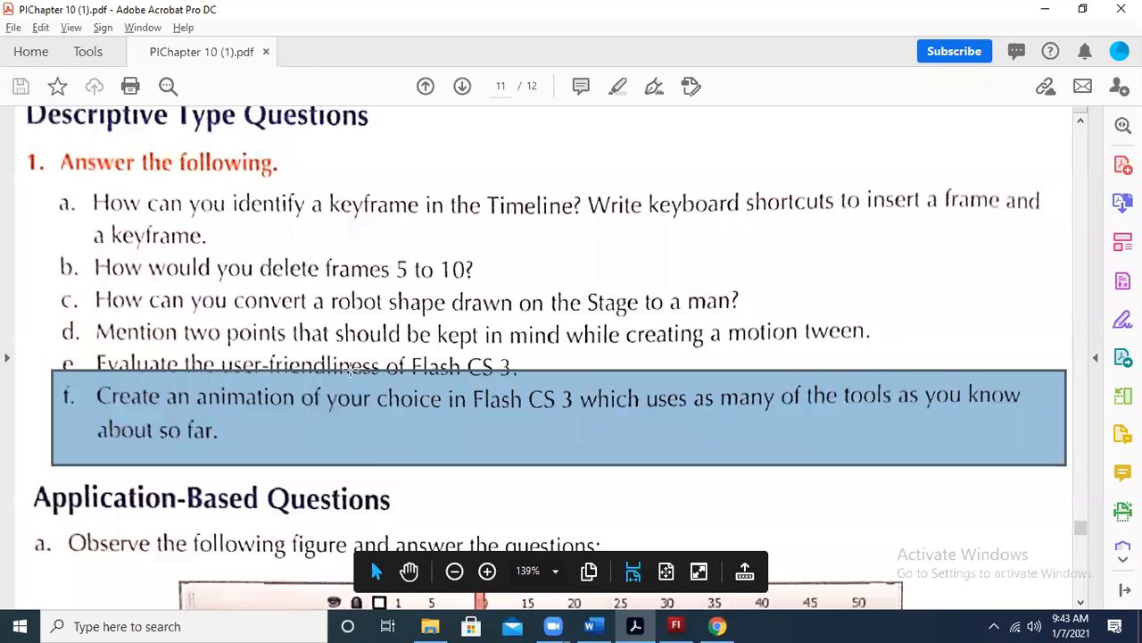
pyautogui.hotkey('alt', 'Tab')
pyautogui.press('BackSpace')
pyautogui.press('BackSpace')
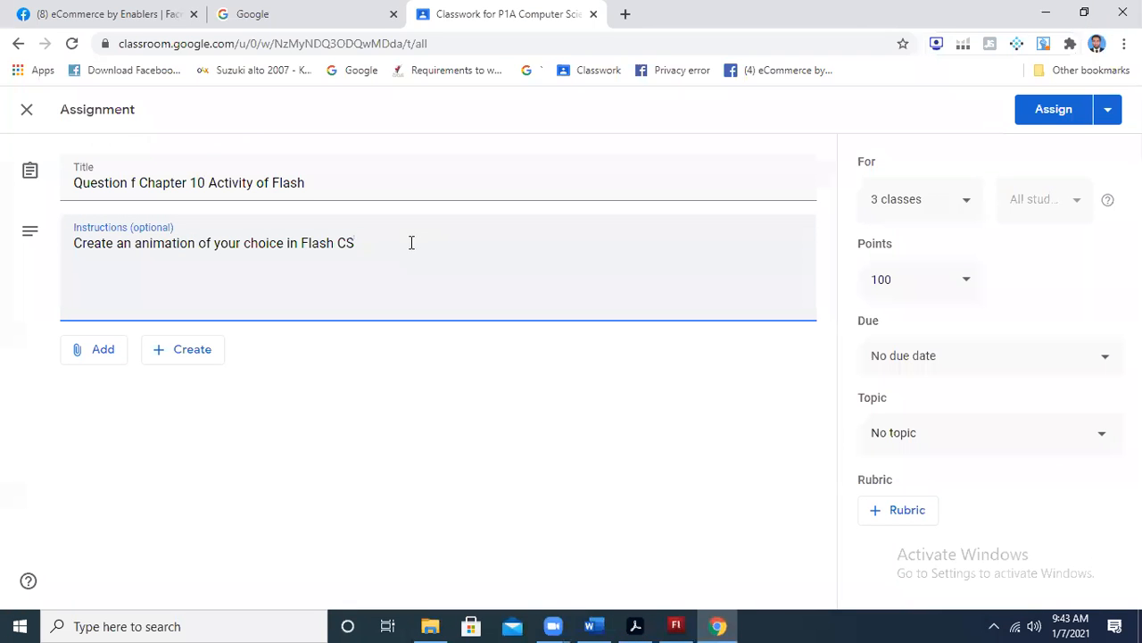
pyautogui.write('3 which uses as may')
pyautogui.press('BackSpace')
pyautogui.write('ny as the')
# Recheck question f in the PDF and replace the ending "as the" in the instructions with "of the tools as you know about so far."
pyautogui.hotkey('alt', 'Tab')
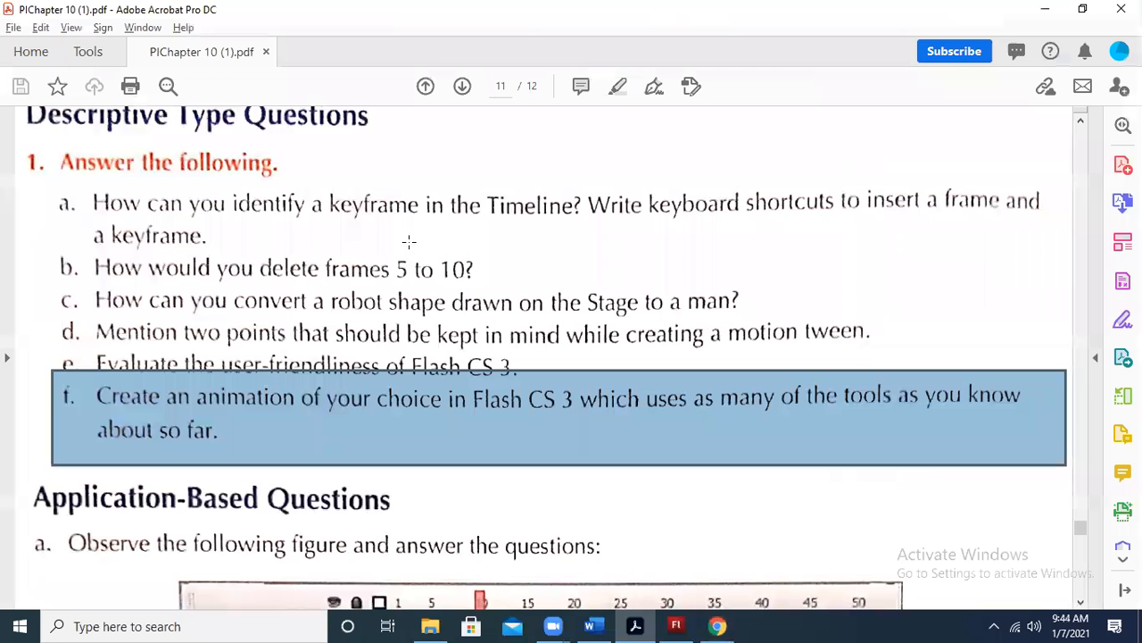
pyautogui.hotkey('alt', 'Tab')
pyautogui.press('BackSpace')
pyautogui.press('BackSpace')
pyautogui.press('BackSpace')
pyautogui.press('BackSpace')
pyautogui.press('BackSpace')
pyautogui.press('BackSpace')
pyautogui.press('BackSpace')
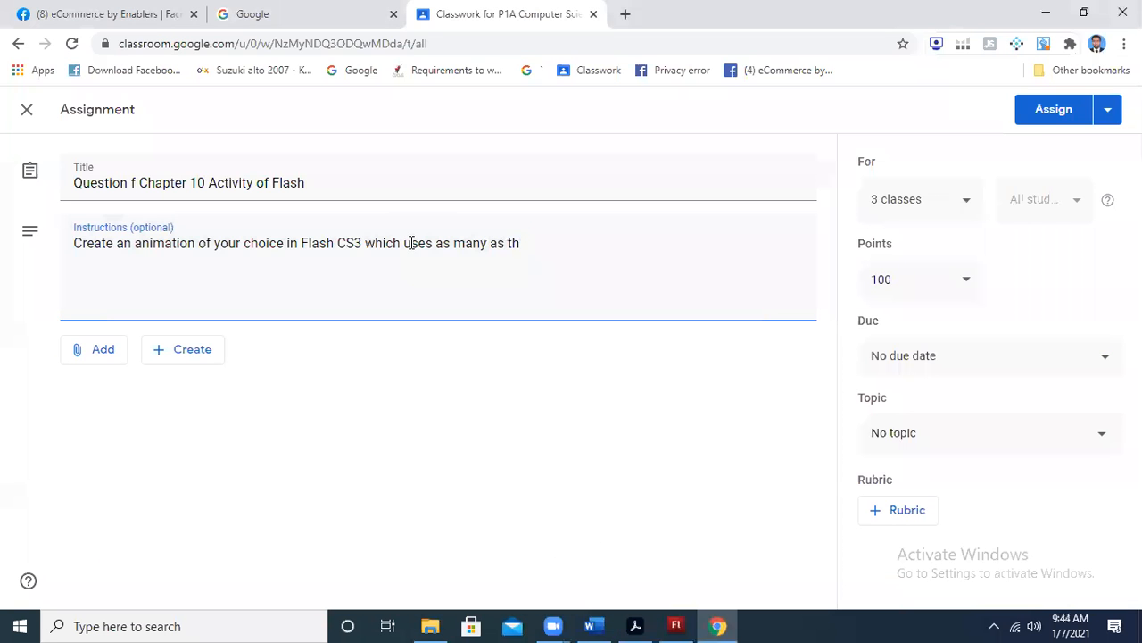
pyautogui.write('of the tools a')
pyautogui.write('s t')
pyautogui.write('y')
pyautogui.press('BackSpace')
pyautogui.press('BackSpace')
pyautogui.write('you know about so foa')
pyautogui.press('BackSpace')
pyautogui.press('BackSpace')
pyautogui.write('ar')
pyautogui.hotkey('alt', 'Tab')
pyautogui.hotkey('alt', 'Tab')
pyautogui.write('.')
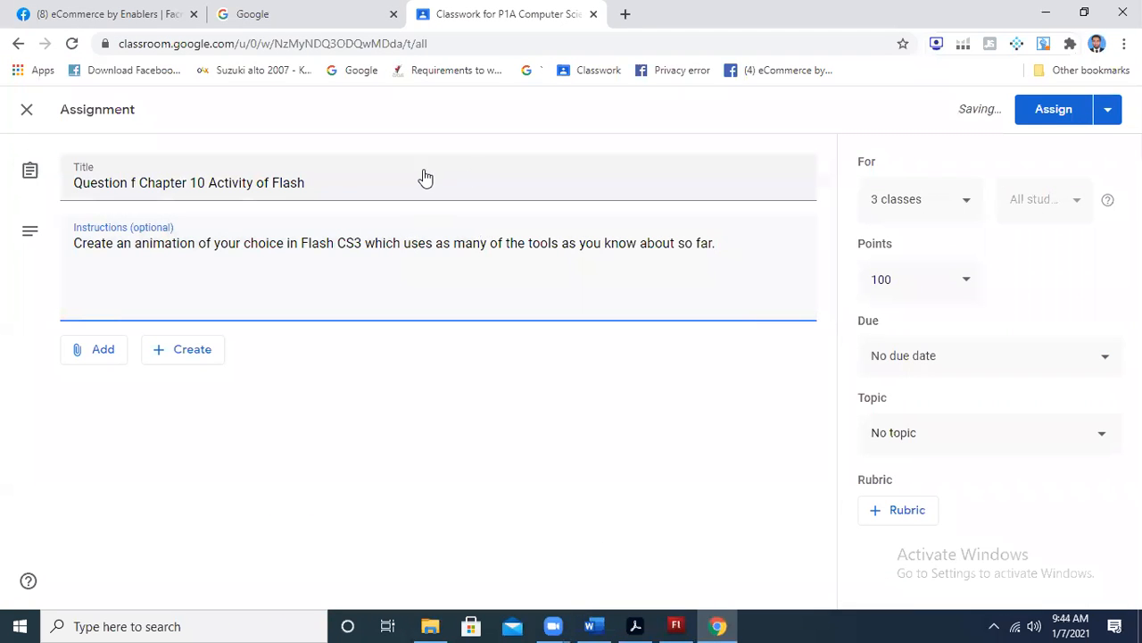
# Set the assignment's points to 5 and assign it to the three classes
pyautogui.click(928, 280)
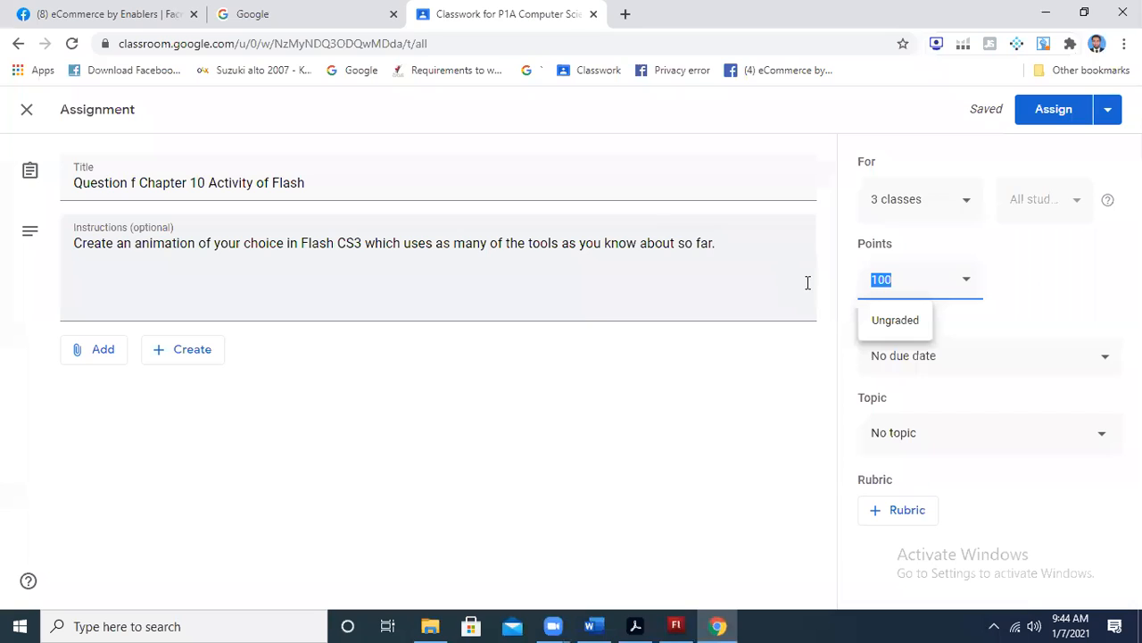
pyautogui.write('5')
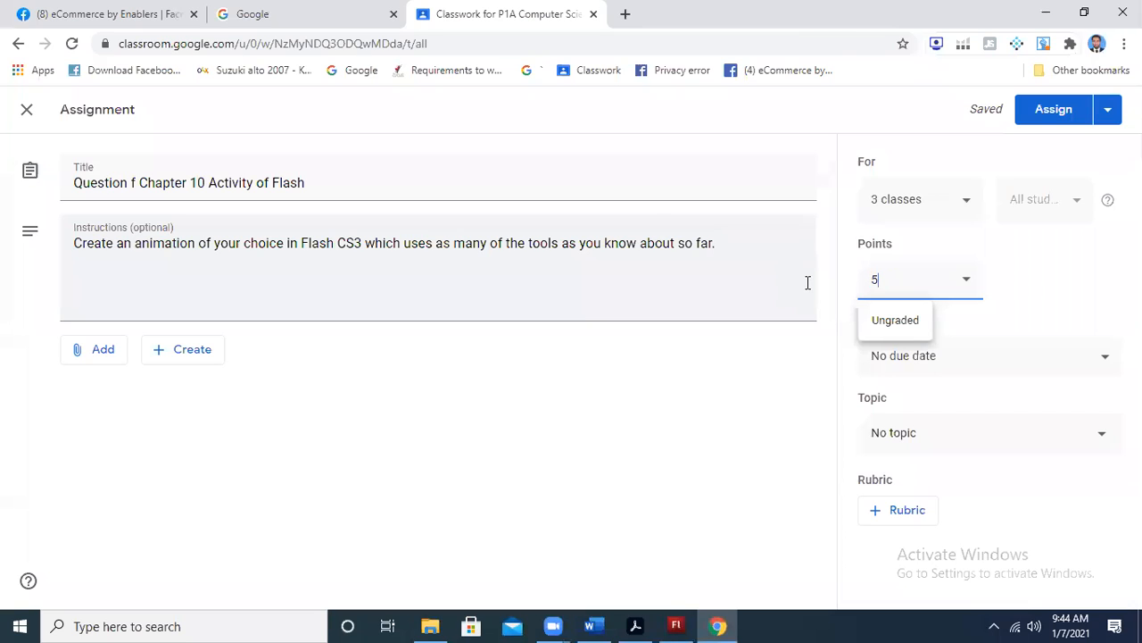
pyautogui.click(1059, 111)
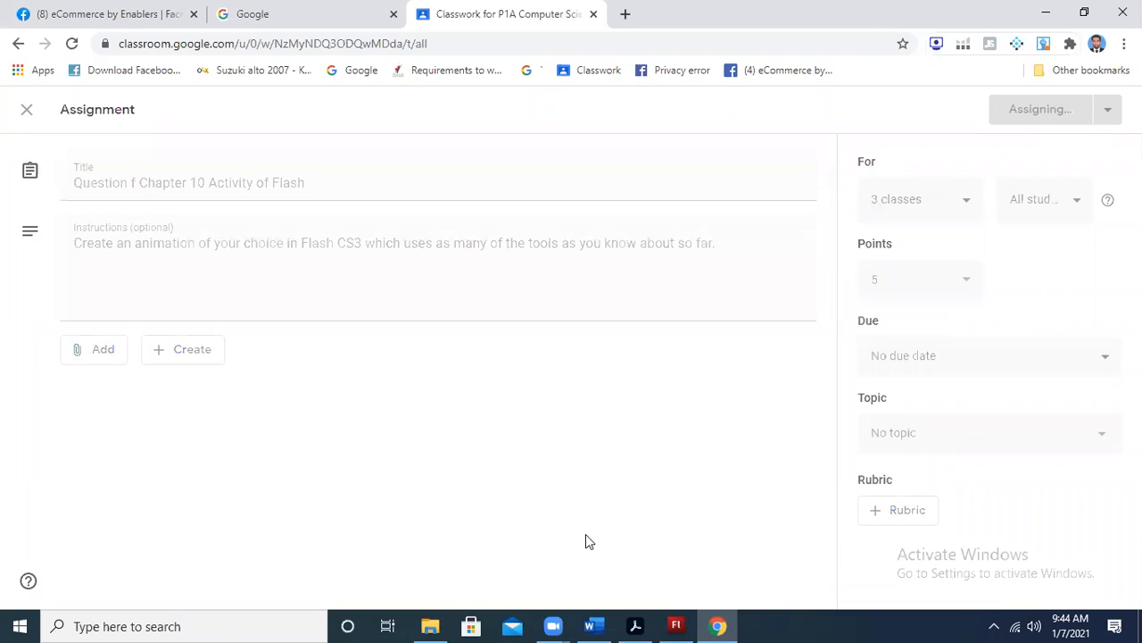
pyautogui.click(674, 624)
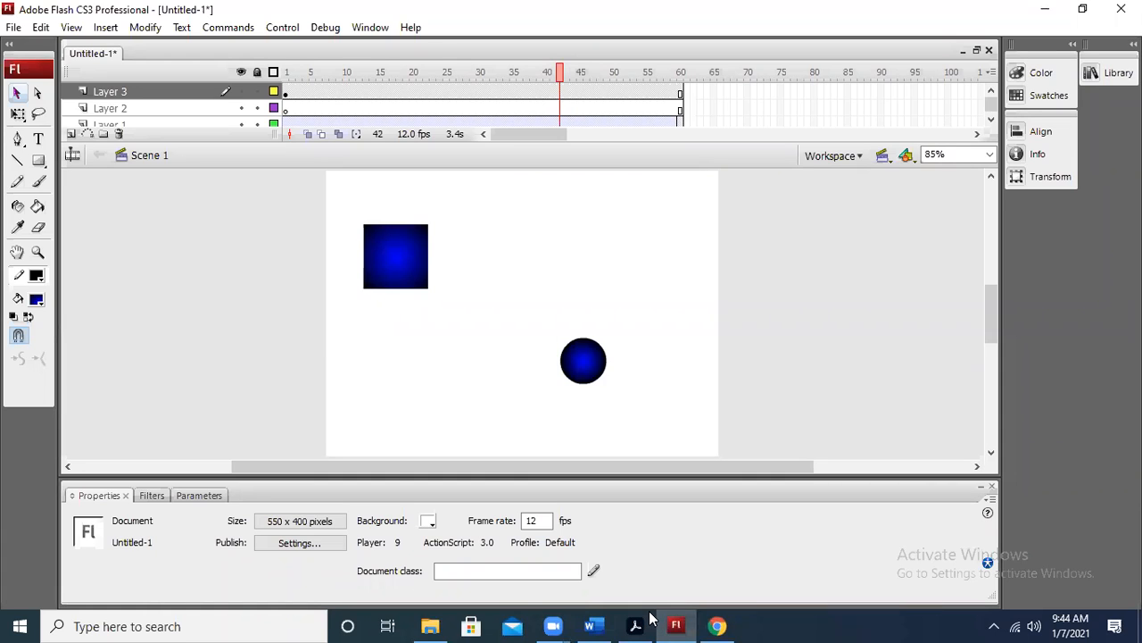
pyautogui.click(554, 626)
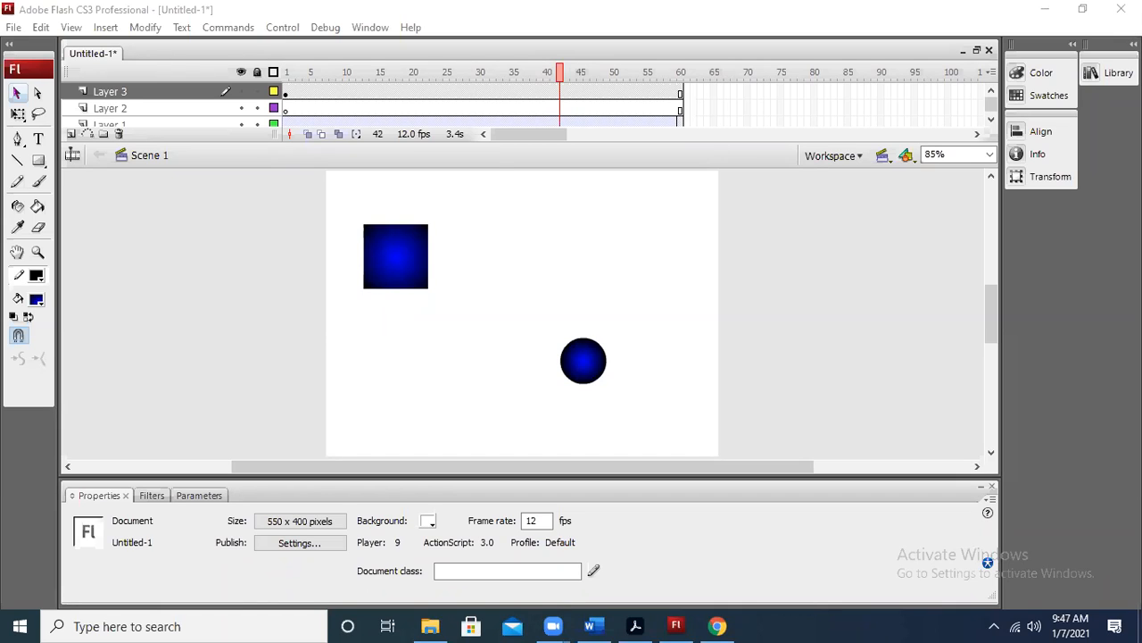
pyautogui.moveTo(533, 318); pyautogui.dragTo(645, 399)
# Switch to Google Classroom in Chrome, expand the posted Question f Chapter 10 assignment to review its instructions, and collapse it
pyautogui.click(717, 626)
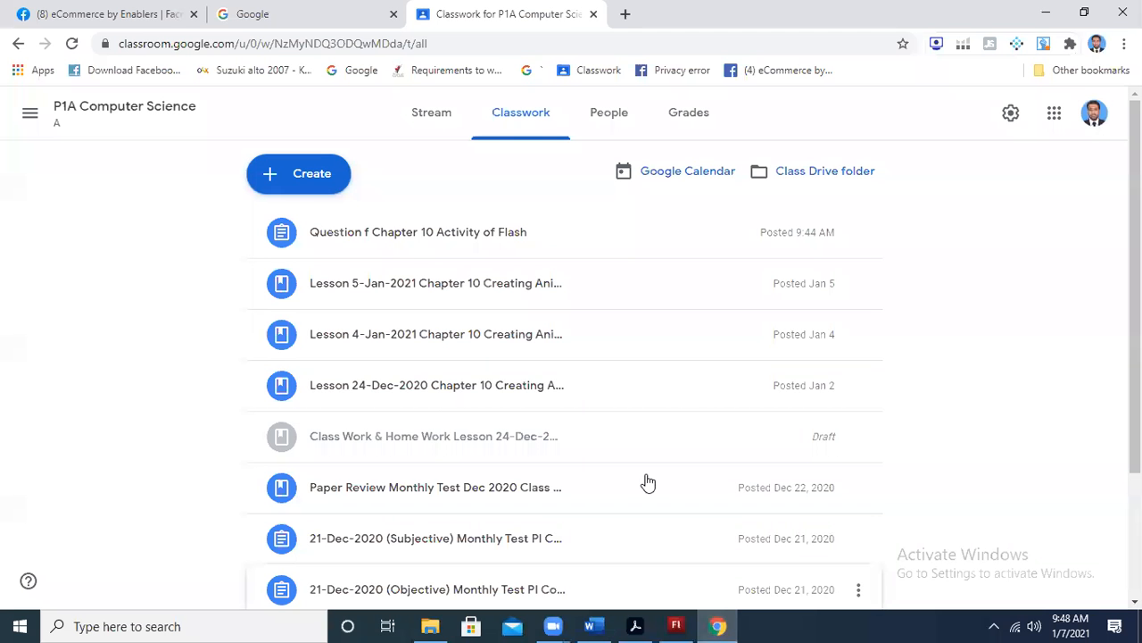
pyautogui.click(482, 239)
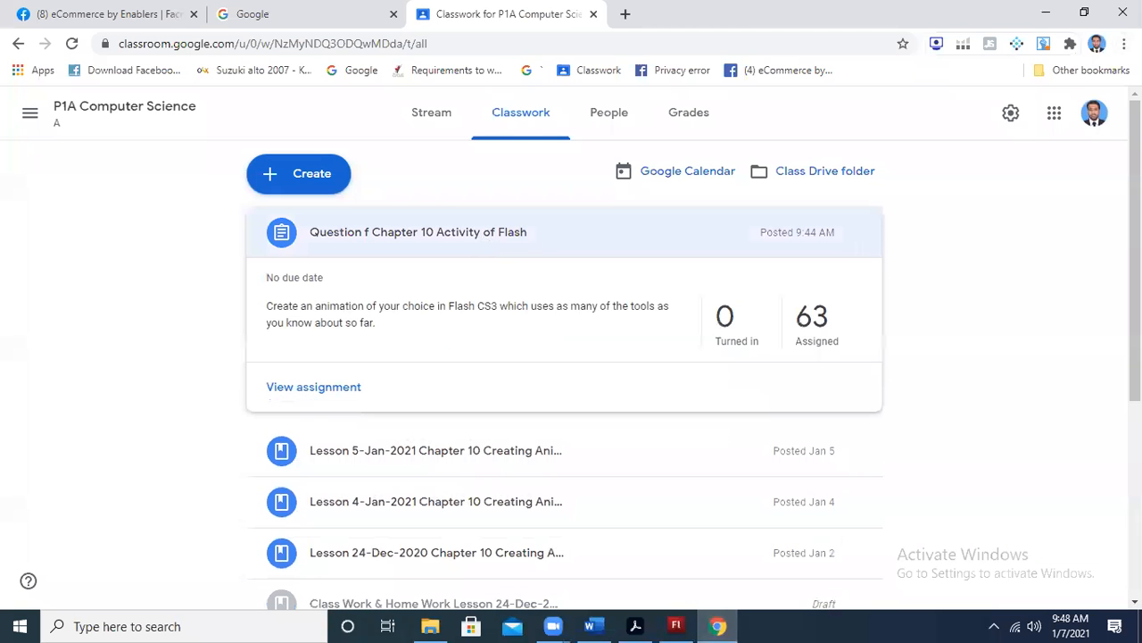
pyautogui.click(1046, 13)
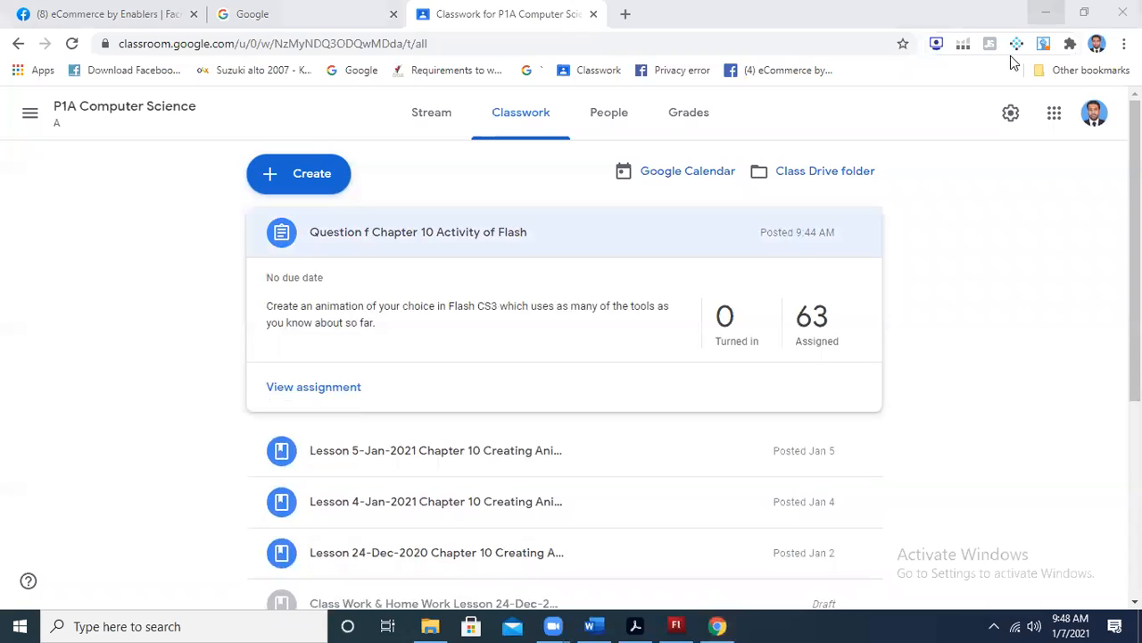
pyautogui.click(452, 241)
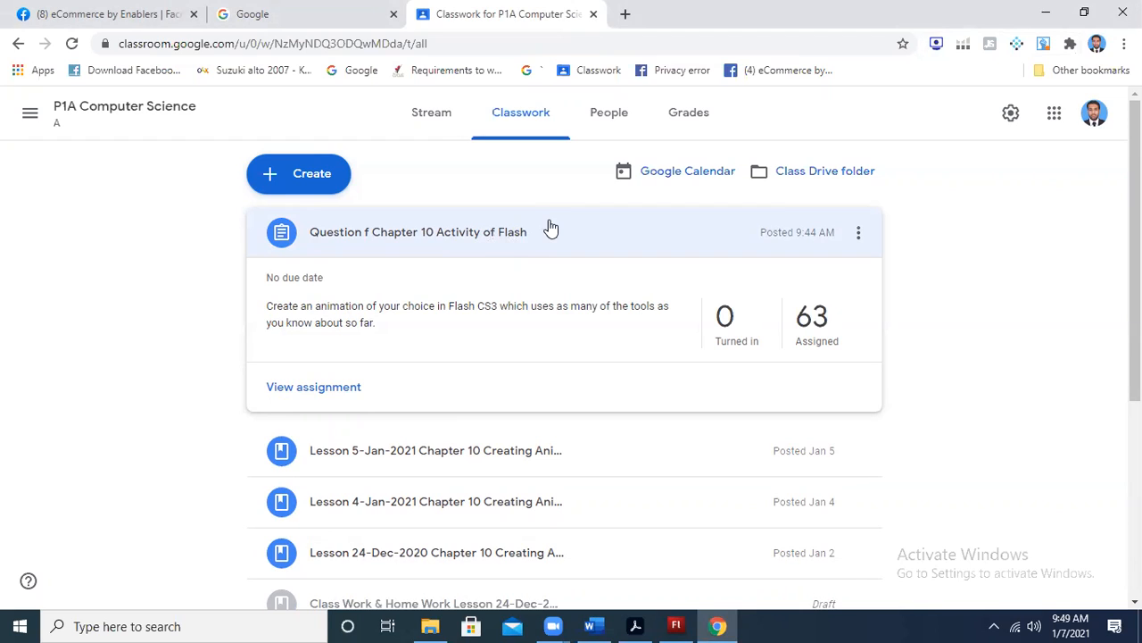
pyautogui.moveTo(266, 306); pyautogui.dragTo(393, 333)
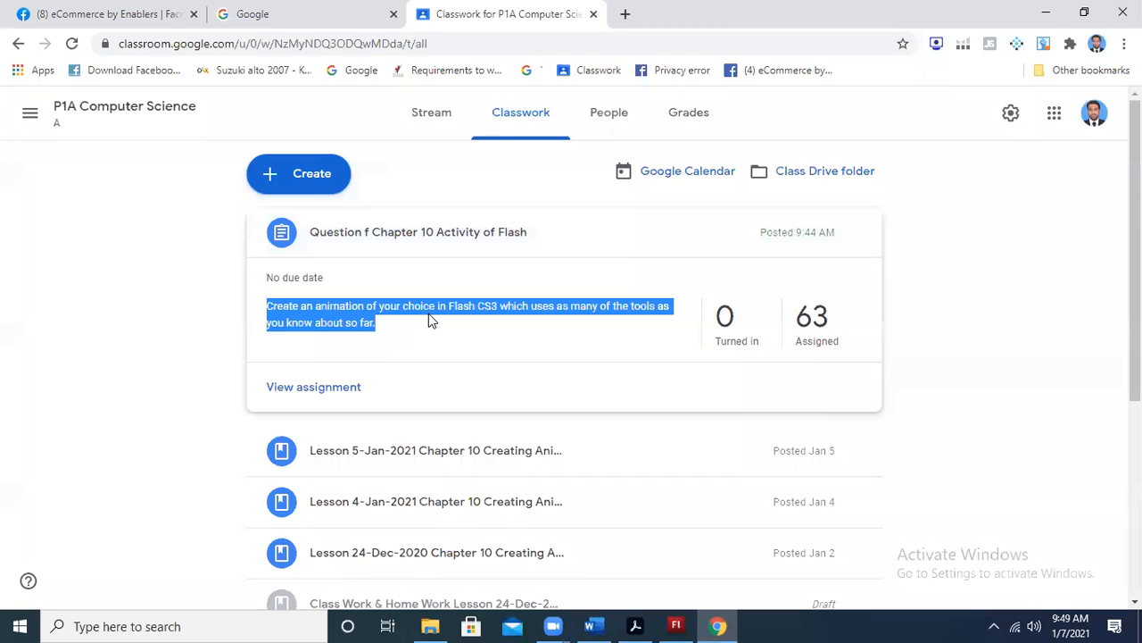
pyautogui.click(477, 236)
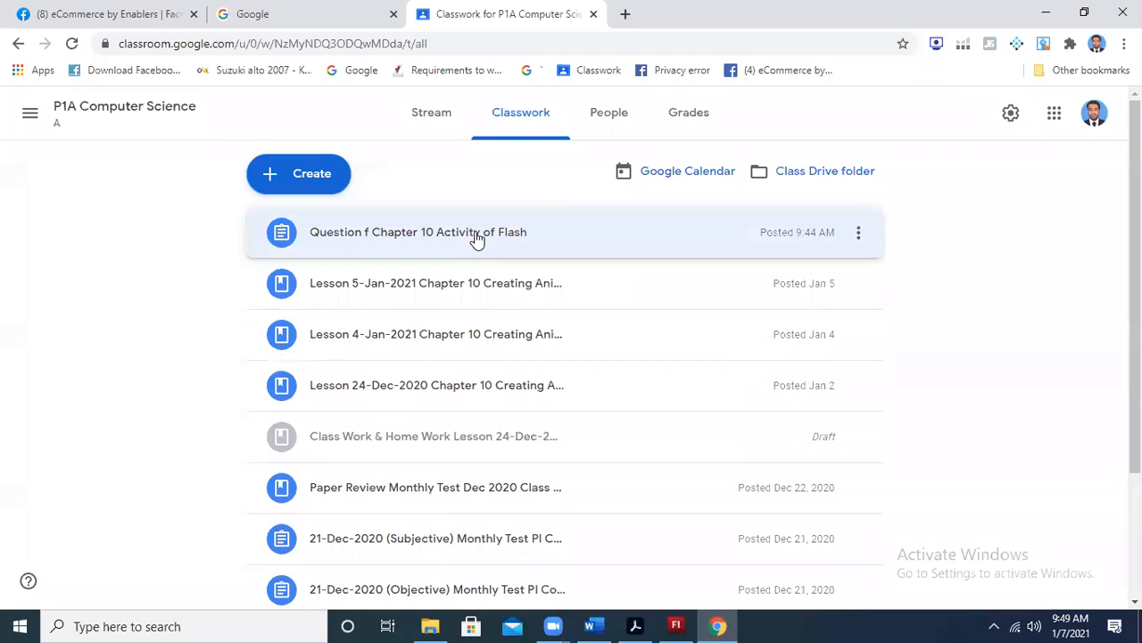
pyautogui.click(912, 624)
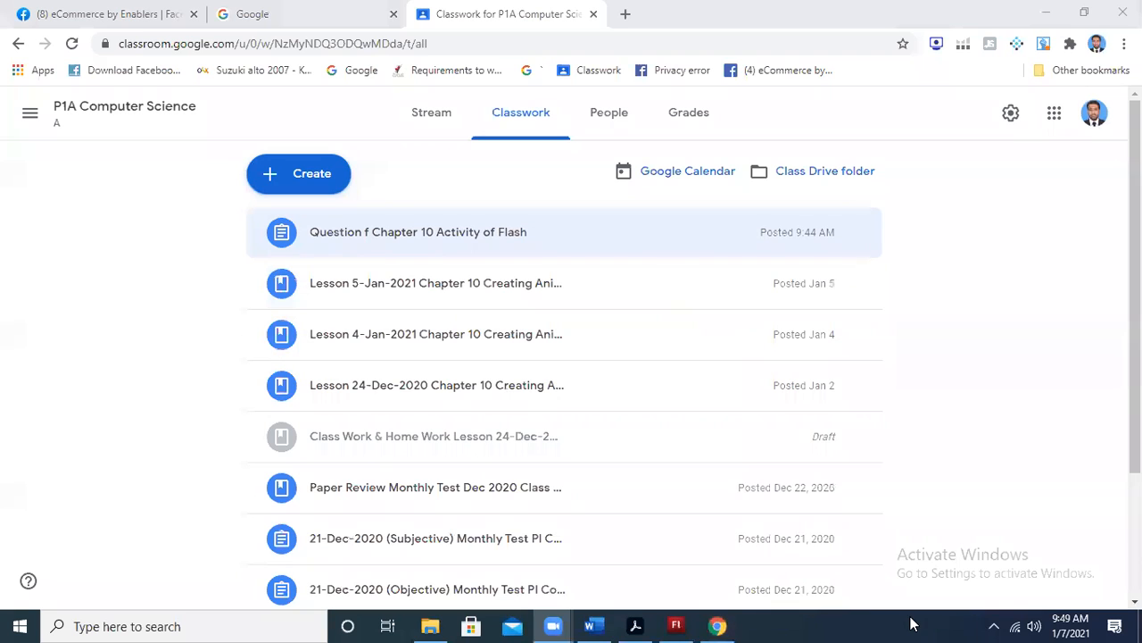
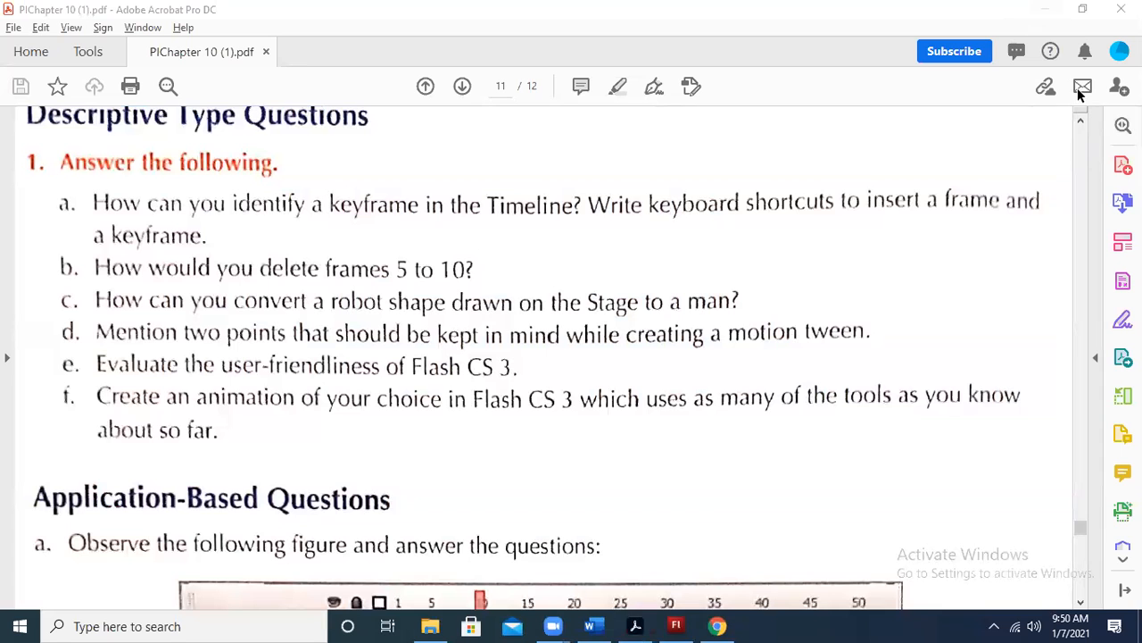
# Look through the application-based and lab questions in the chapter PDF in Acrobat and return to the descriptive questions
pyautogui.click(1080, 603)
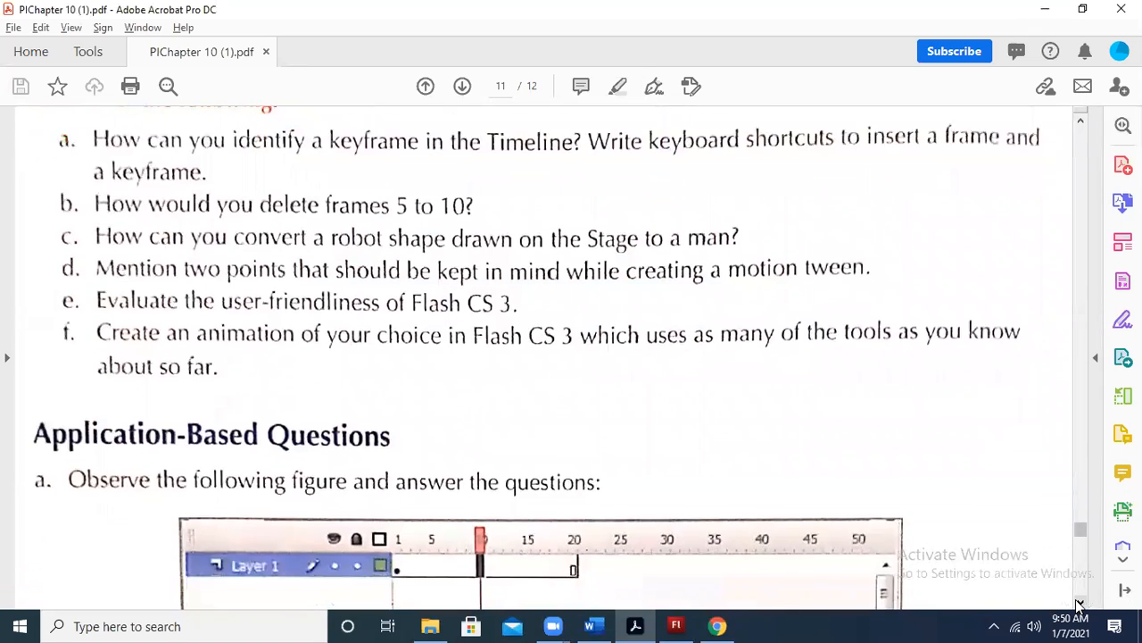
pyautogui.click(1080, 602)
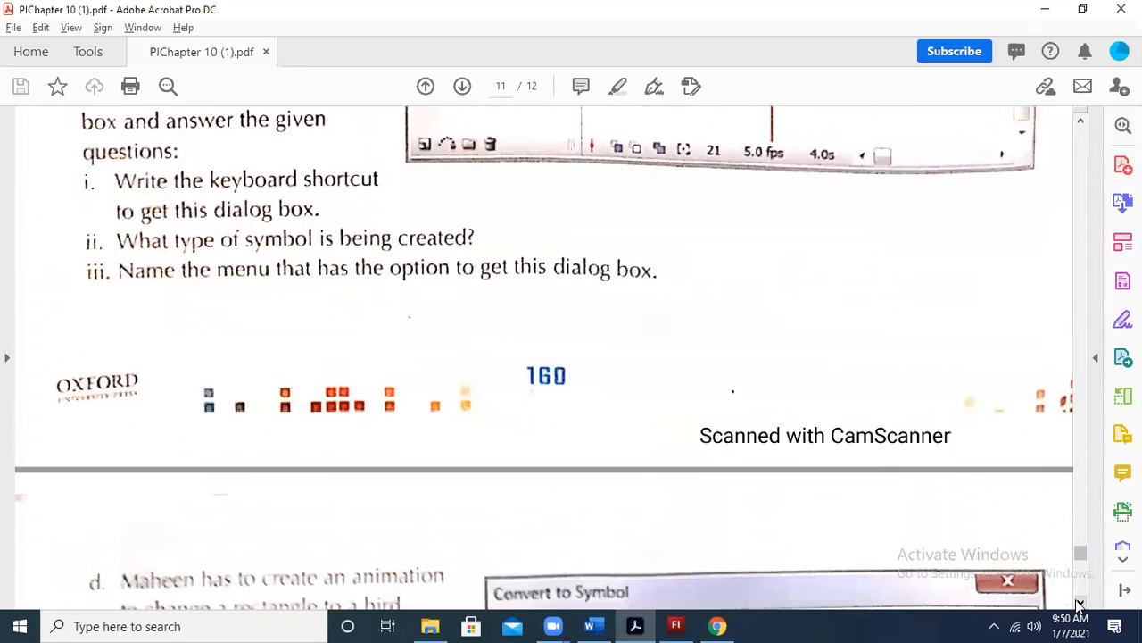
pyautogui.click(1080, 604)
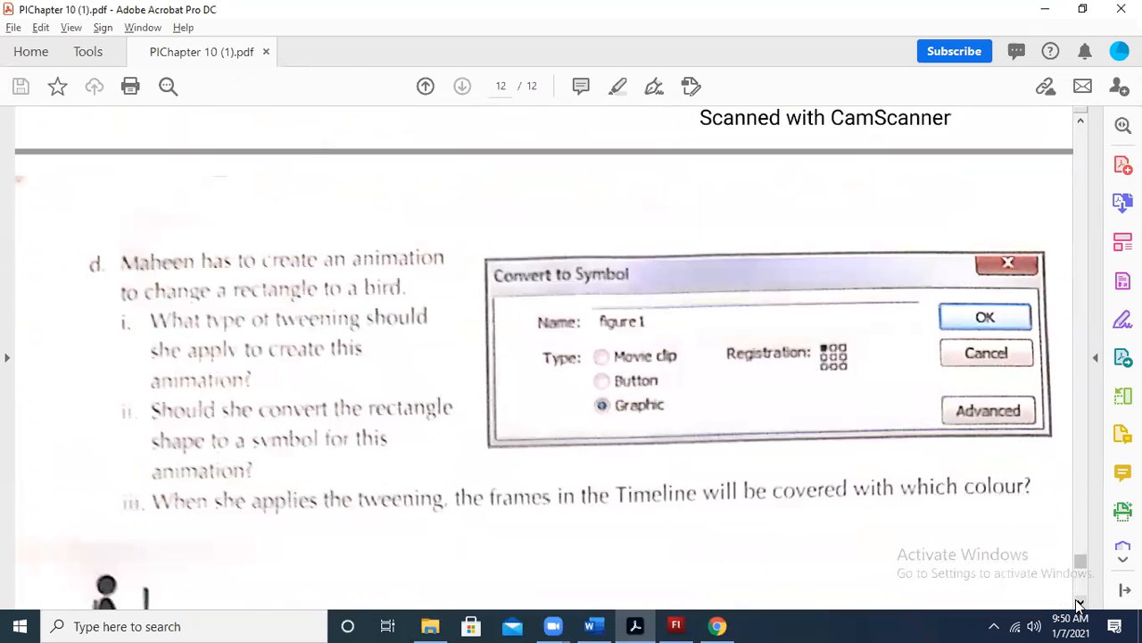
pyautogui.click(1080, 605)
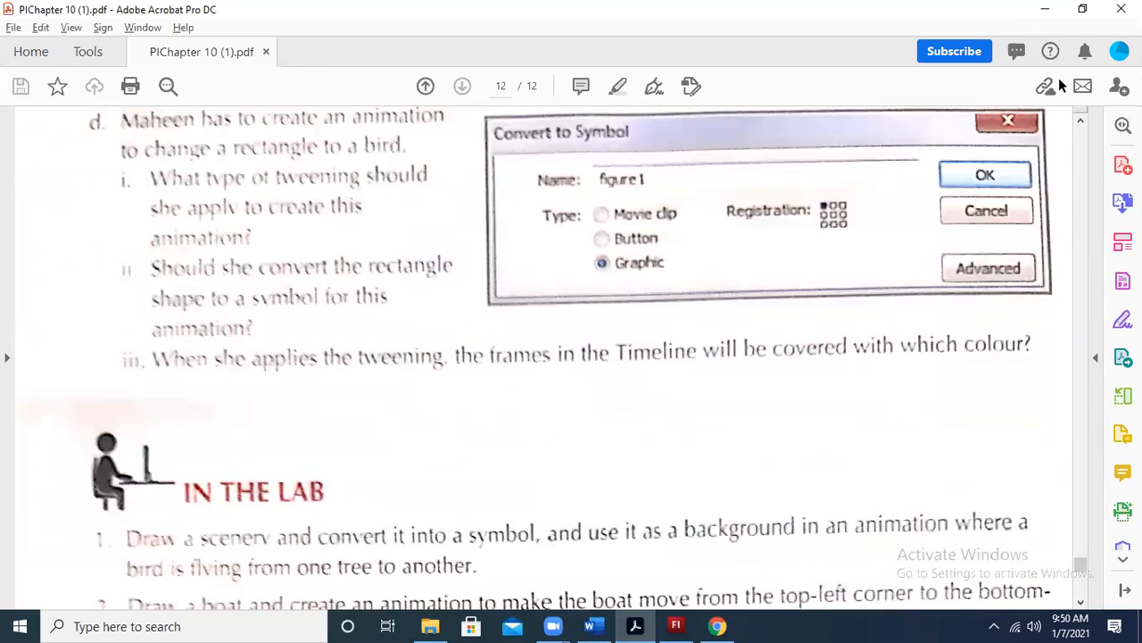
pyautogui.click(1082, 123)
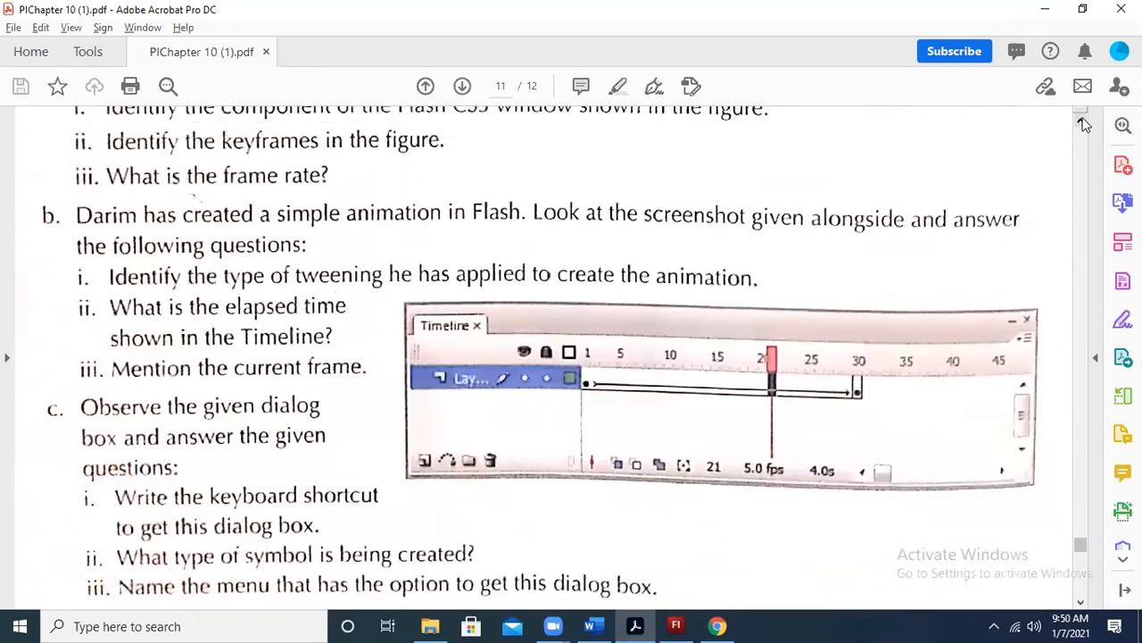
pyautogui.scroll(5, 1084, 124)
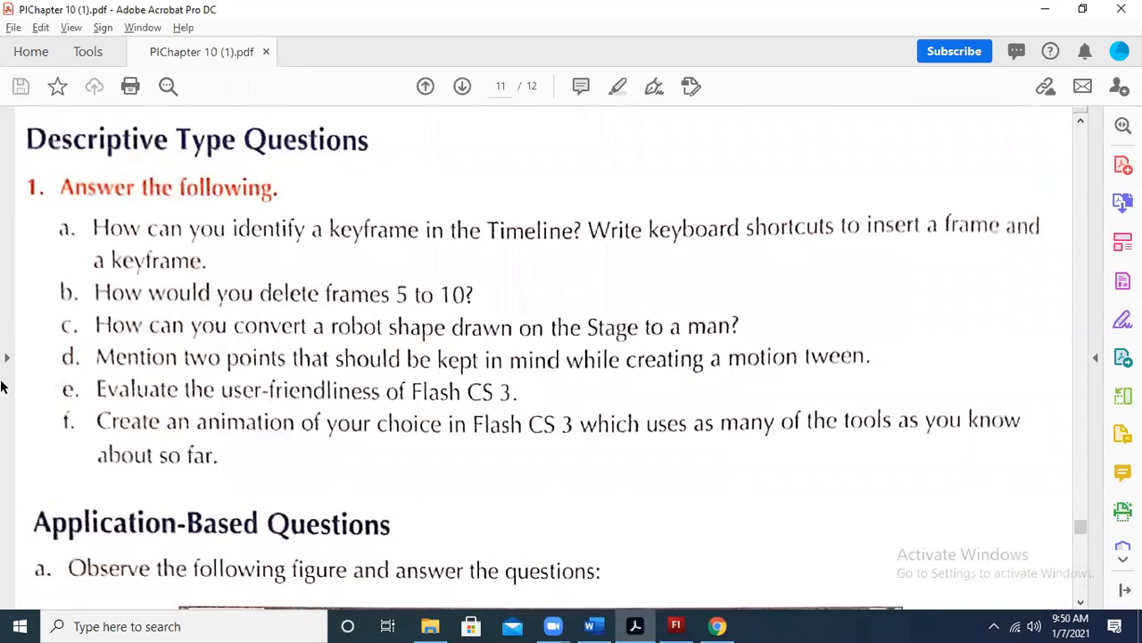
# Mark out question f in the chapter PDF with a selection box to point it out, and clear the selection
pyautogui.moveTo(89, 406); pyautogui.dragTo(1034, 482)
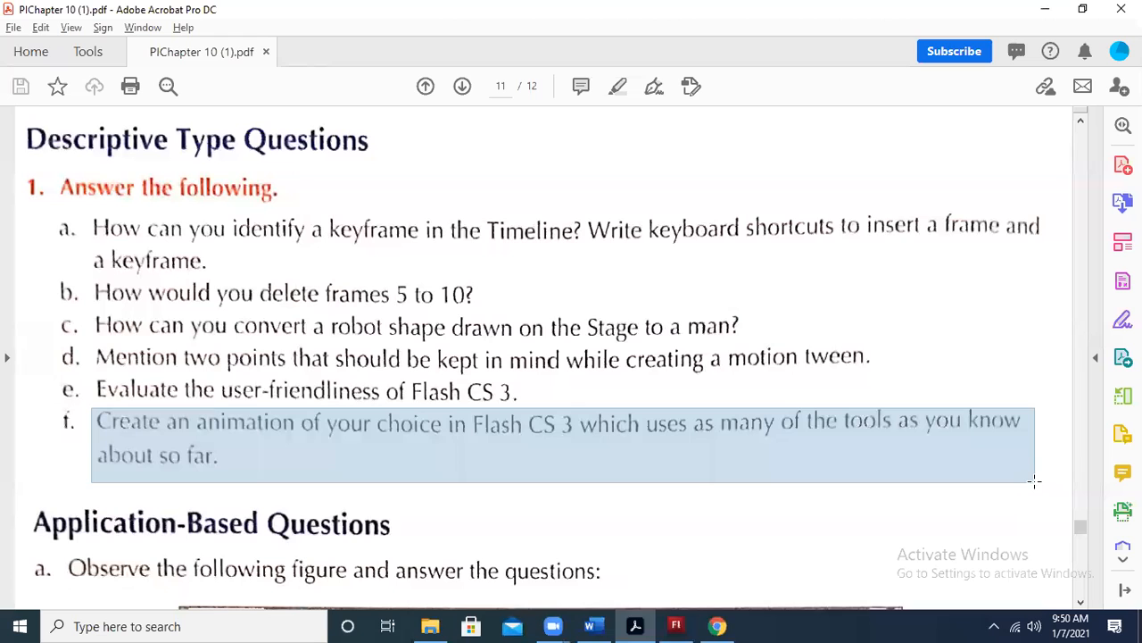
pyautogui.moveTo(1035, 482); pyautogui.dragTo(1034, 482)
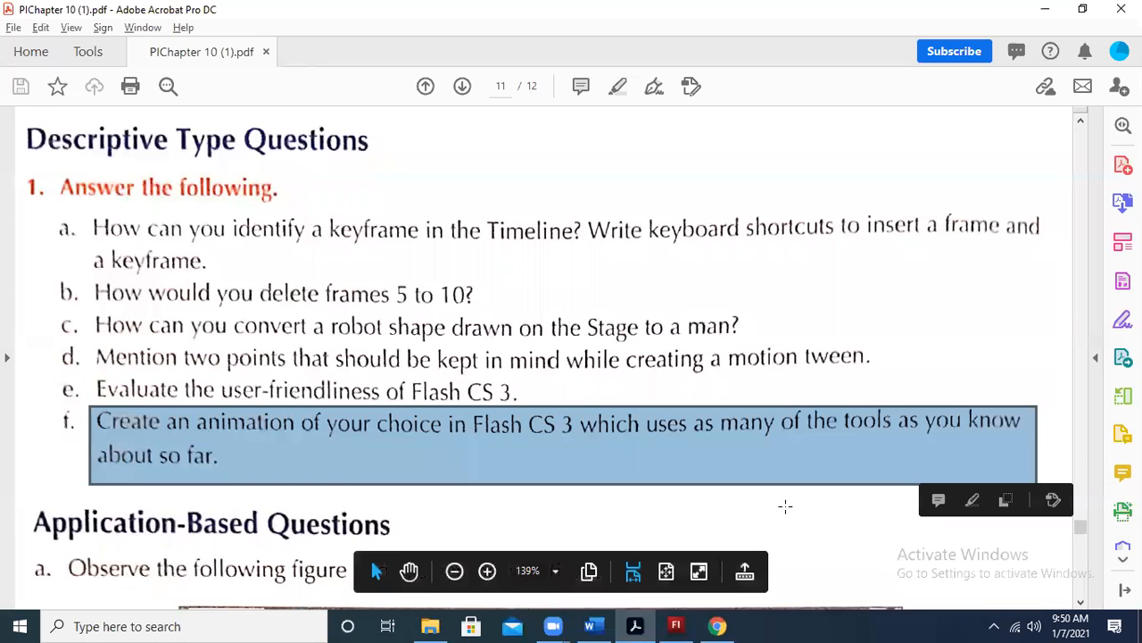
pyautogui.click(830, 493)
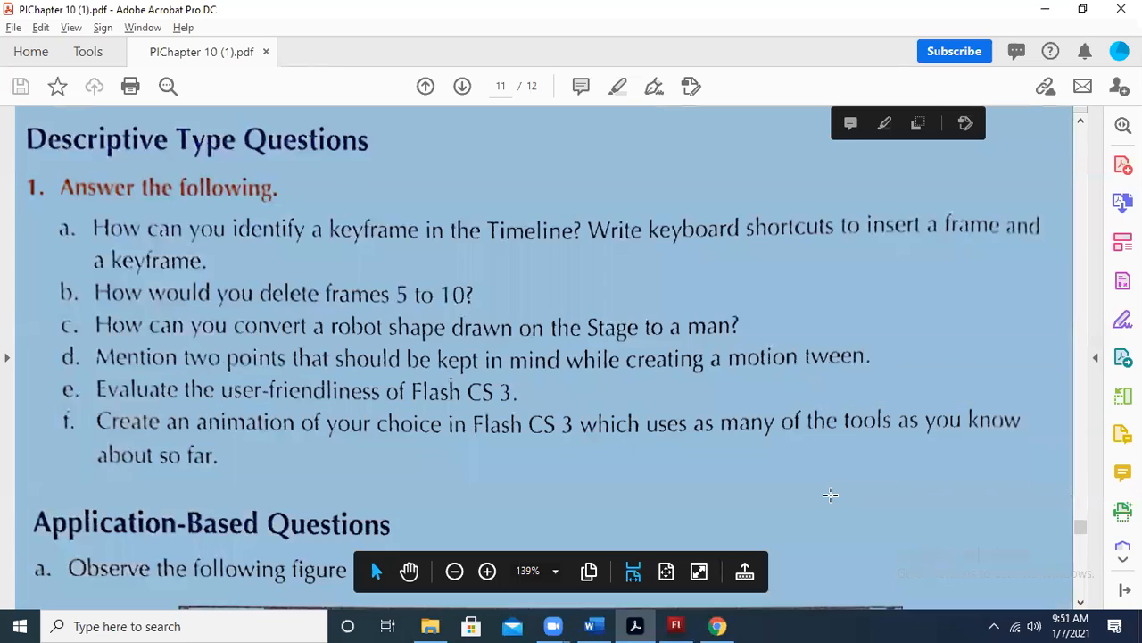
pyautogui.click(797, 580)
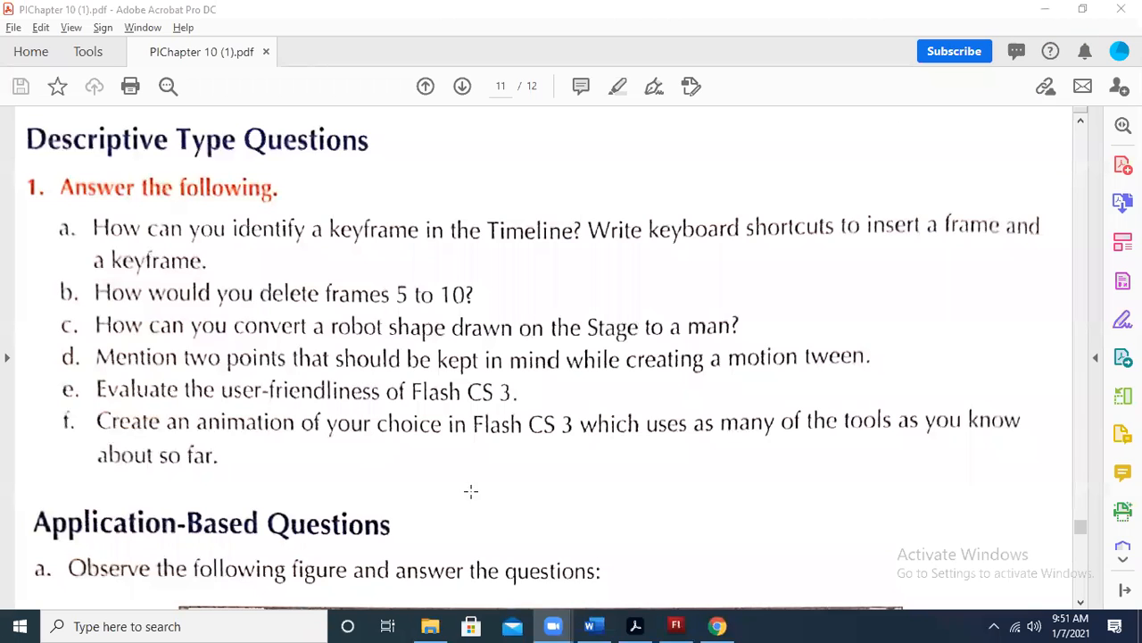
# Switch to Flash CS3 and enlarge the timeline area to show all three layers
pyautogui.moveTo(666, 571)
pyautogui.click(675, 626)
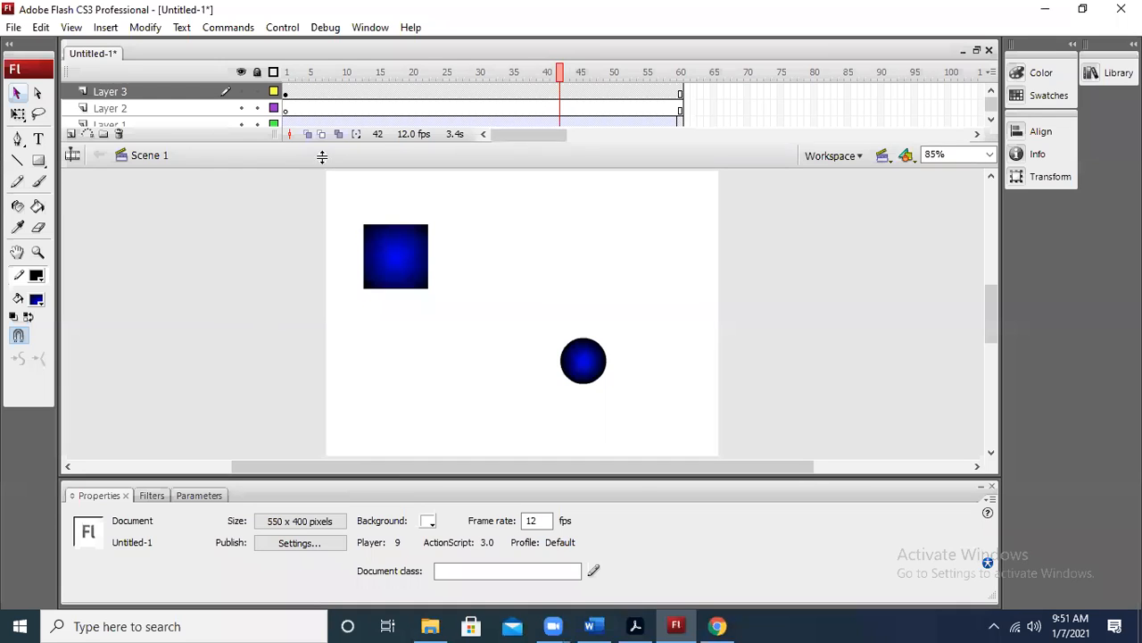
pyautogui.moveTo(322, 157); pyautogui.dragTo(324, 176)
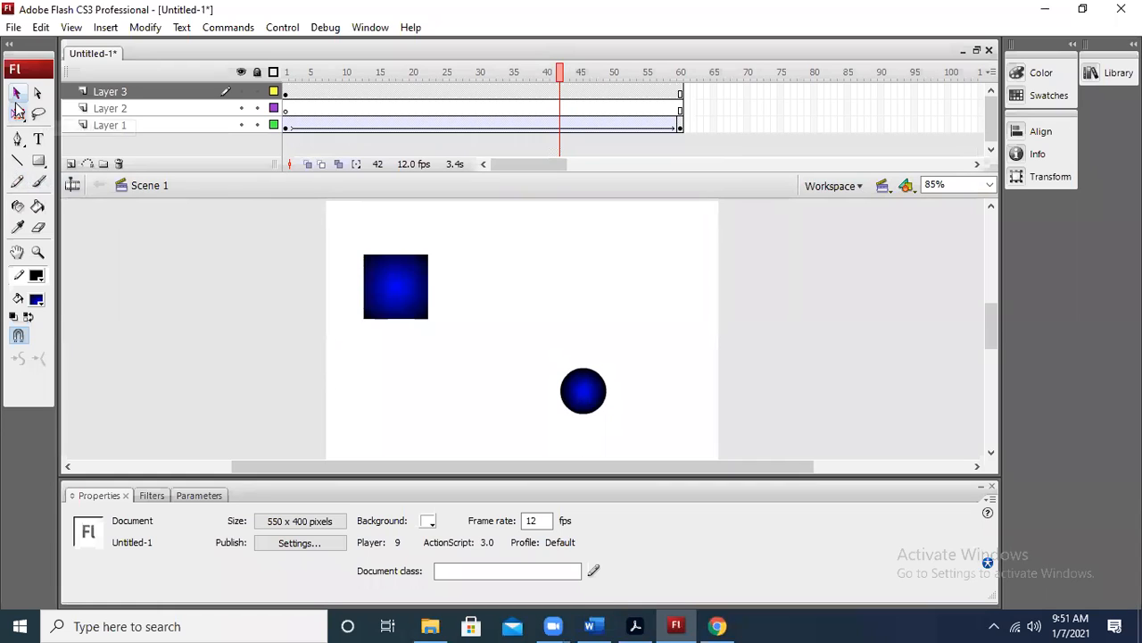
# Draw a horizontal line with the Line tool on the pasteboard to the left of the stage, level with the square
pyautogui.click(38, 161)
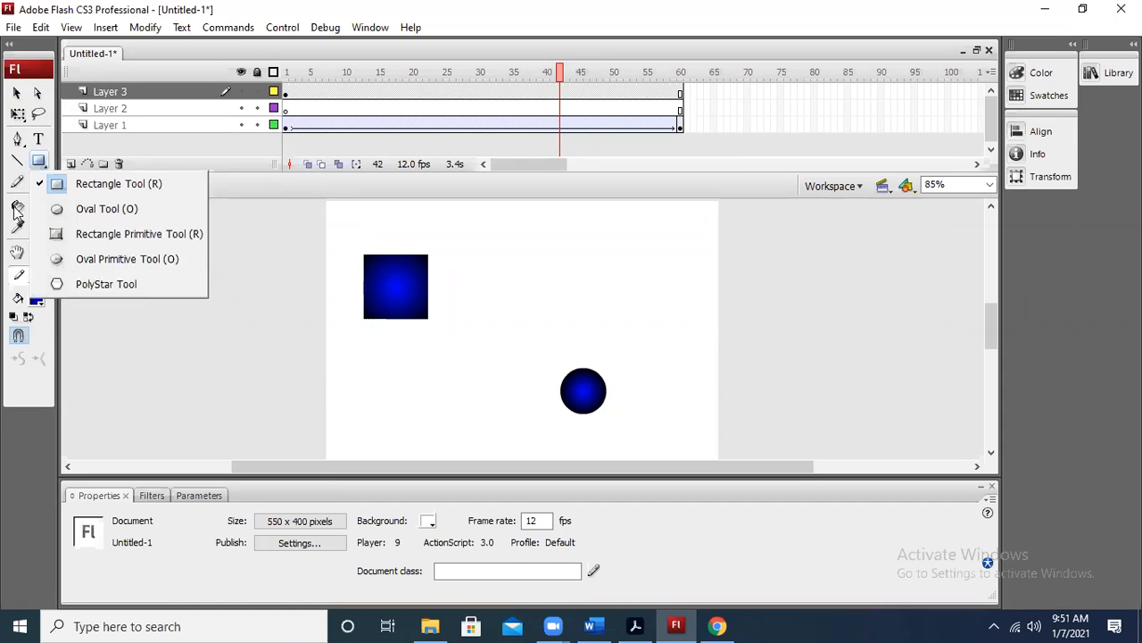
pyautogui.click(16, 162)
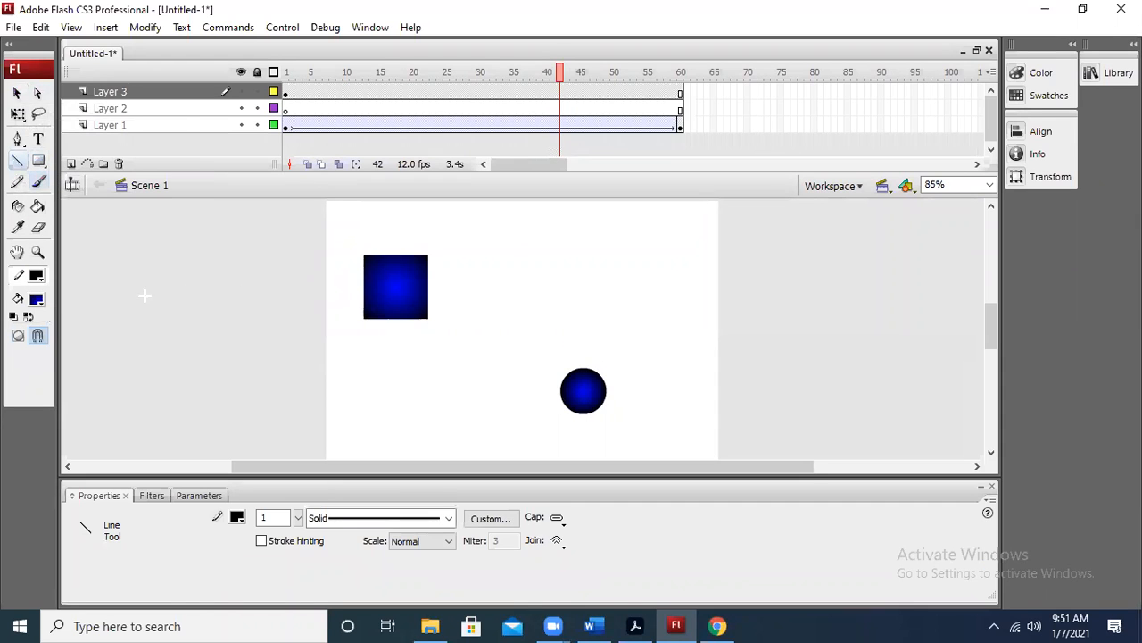
pyautogui.moveTo(216, 298); pyautogui.dragTo(306, 303)
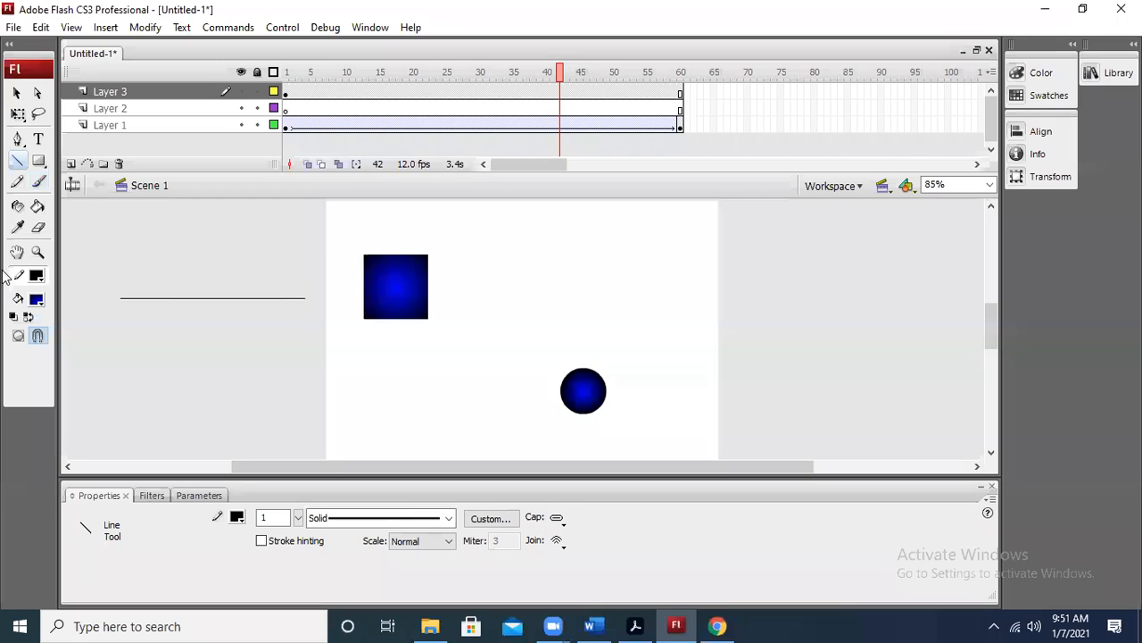
# Draw a vertical line up from the horizontal line's left end and a slanted line up from its right end to the stage
pyautogui.moveTo(121, 295); pyautogui.dragTo(121, 245)
pyautogui.moveTo(303, 298); pyautogui.dragTo(333, 265)
# Switch to File Explorer and look through the Chapter 9 folder inside the PI folder
pyautogui.click(430, 626)
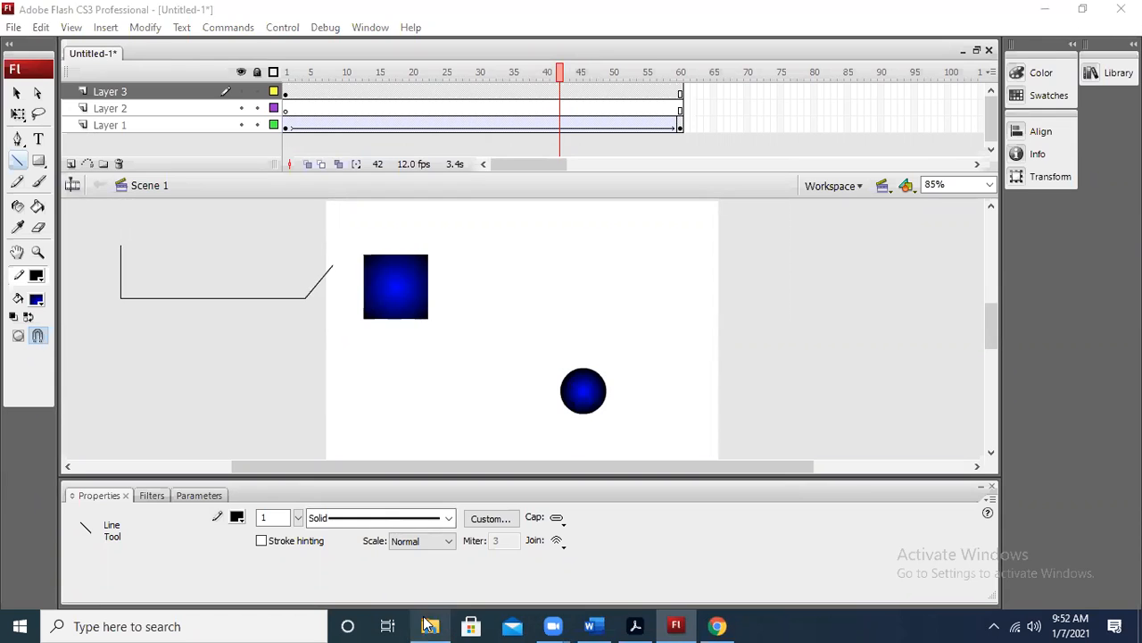
pyautogui.click(538, 506)
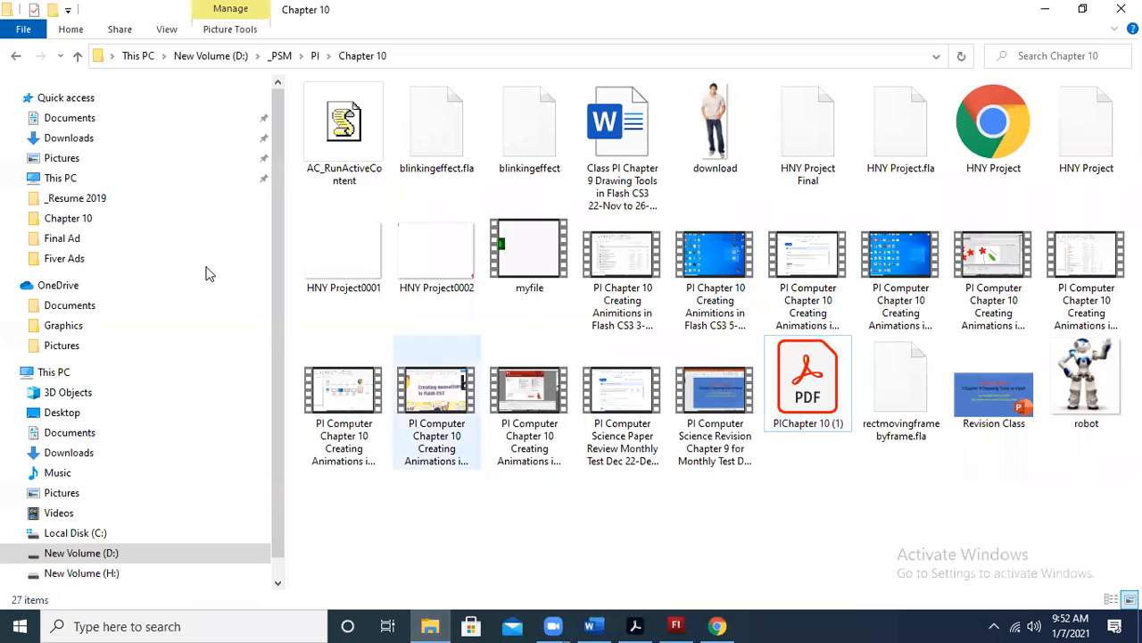
pyautogui.click(77, 59)
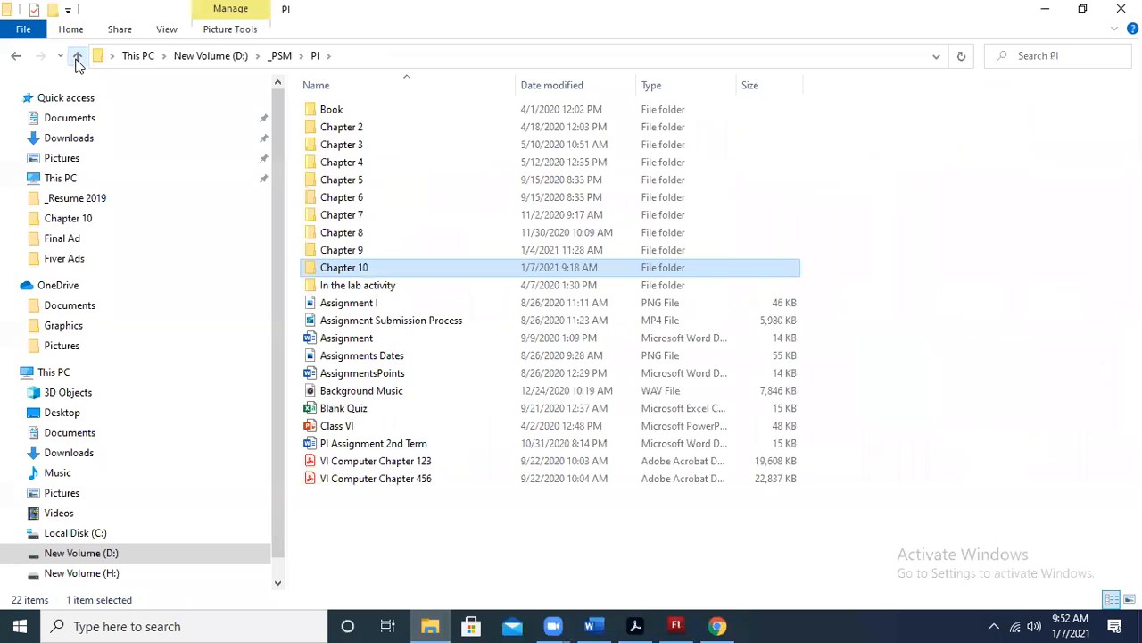
pyautogui.doubleClick(387, 250)
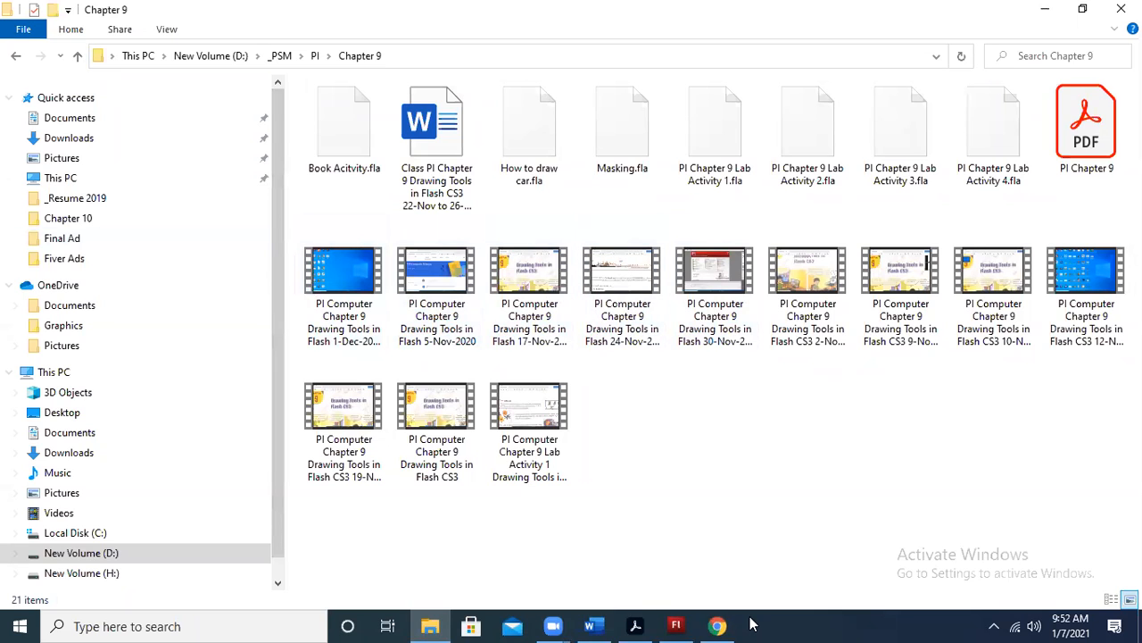
# Return to Flash CS3, start opening a file, and browse to the _PSM > PI folder on New Volume (D:)
pyautogui.click(667, 624)
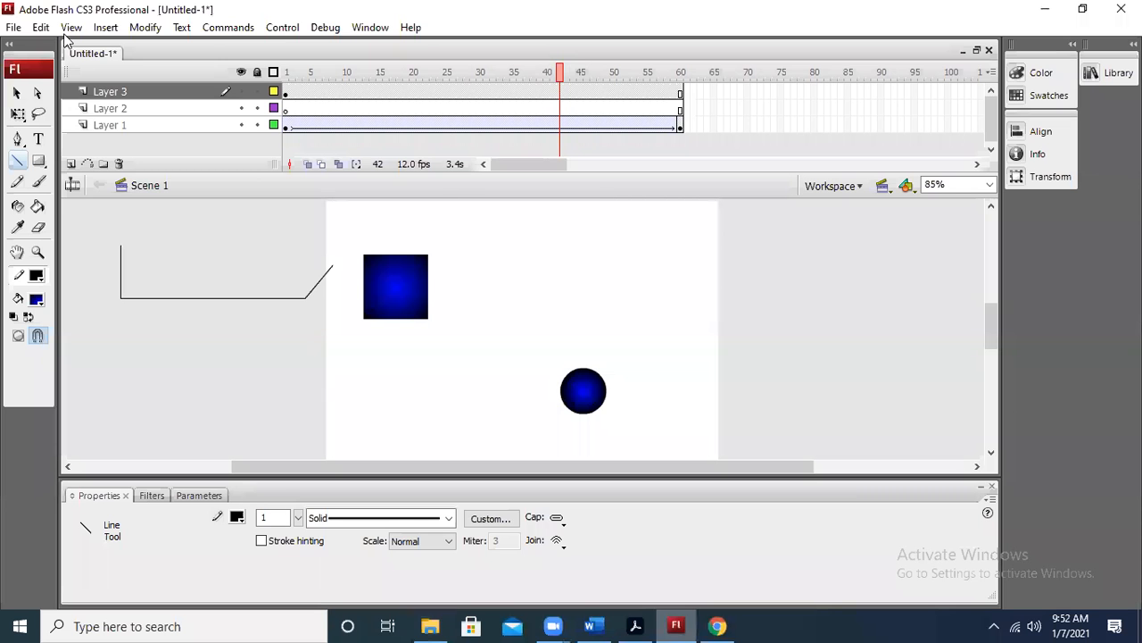
pyautogui.click(14, 27)
pyautogui.click(15, 67)
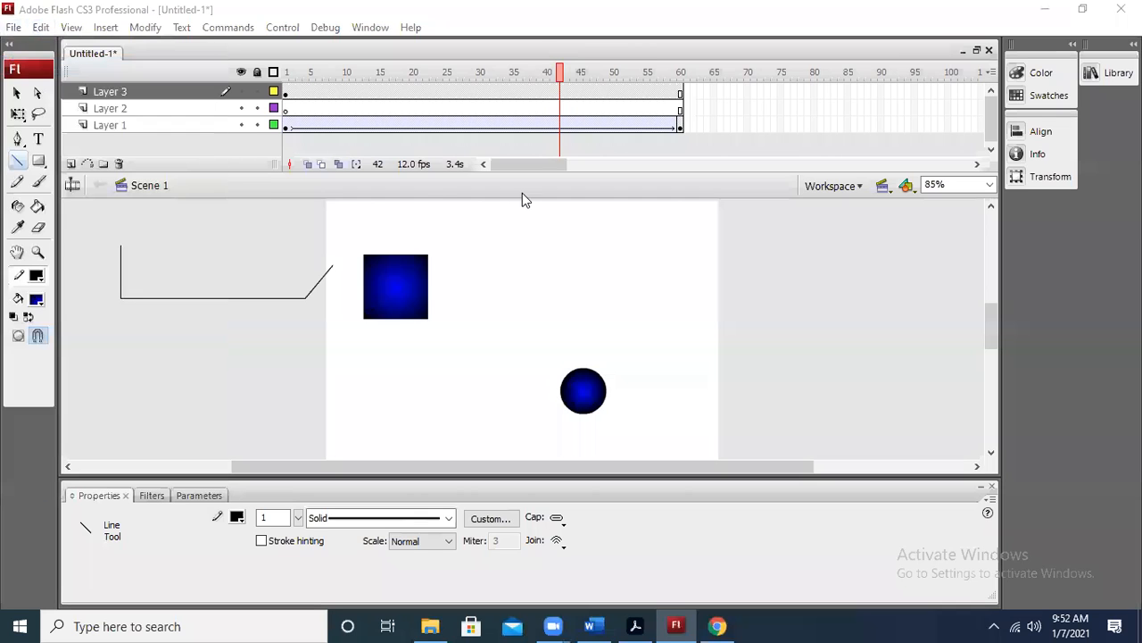
pyautogui.click(512, 283)
pyautogui.click(188, 100)
pyautogui.click(188, 100)
pyautogui.click(188, 100)
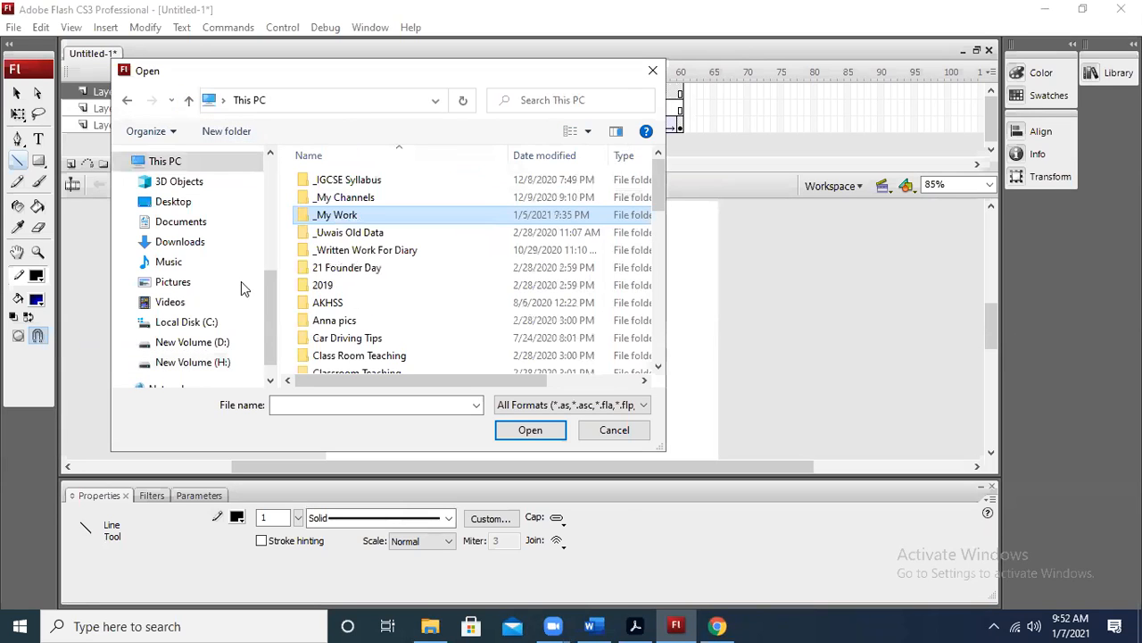
pyautogui.click(218, 342)
pyautogui.click(349, 181)
pyautogui.click(349, 181)
pyautogui.click(351, 229)
pyautogui.doubleClick(343, 181)
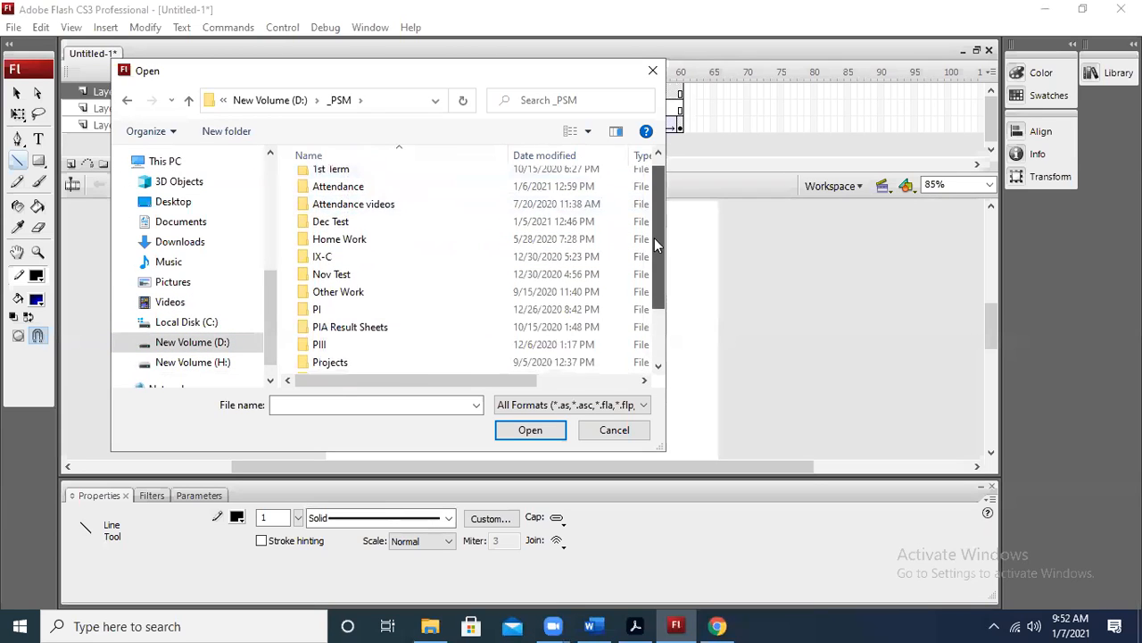
pyautogui.scroll(-1, 654, 237)
pyautogui.doubleClick(398, 266)
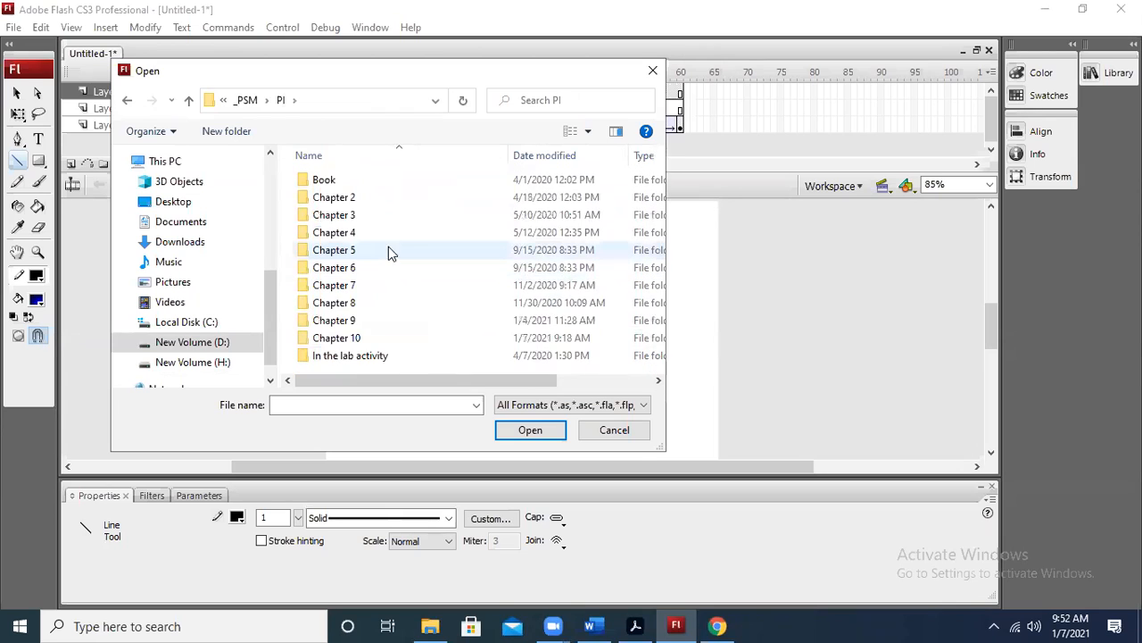
# Open the four files PI Chapter 9 Lab Activity 1.fla to Lab Activity 4.fla together from the Chapter 9 folder
pyautogui.doubleClick(370, 337)
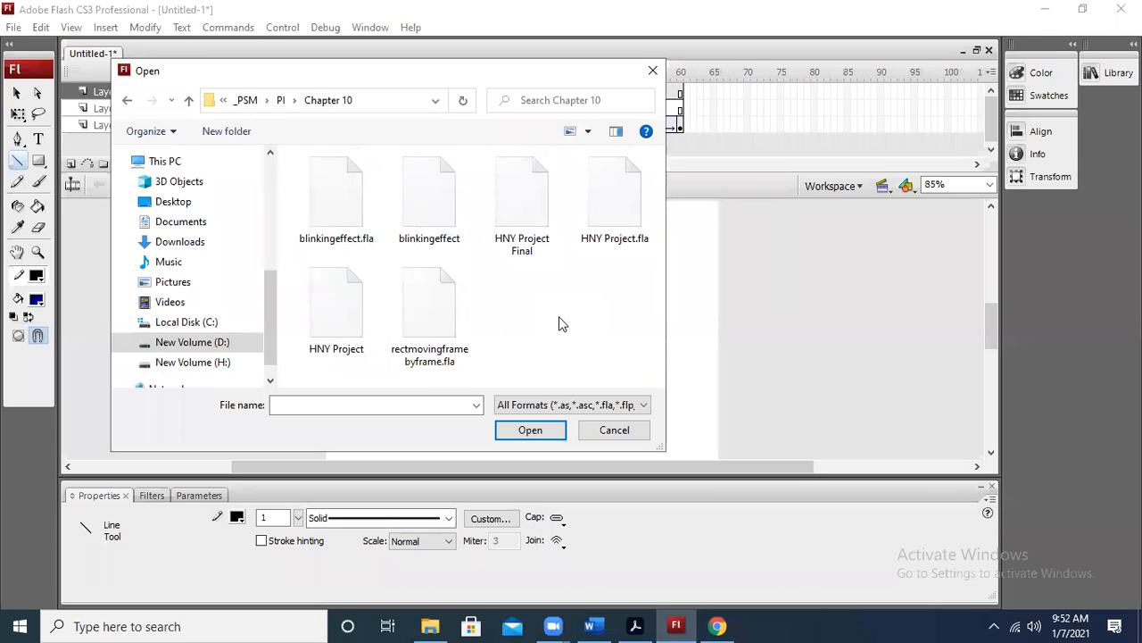
pyautogui.click(197, 105)
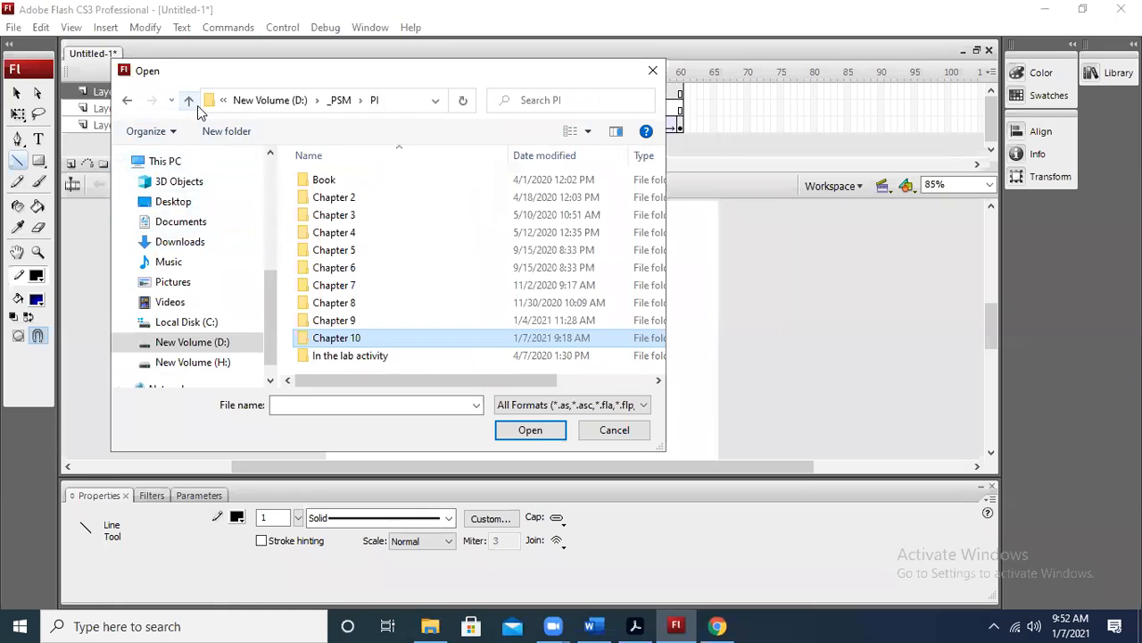
pyautogui.doubleClick(344, 323)
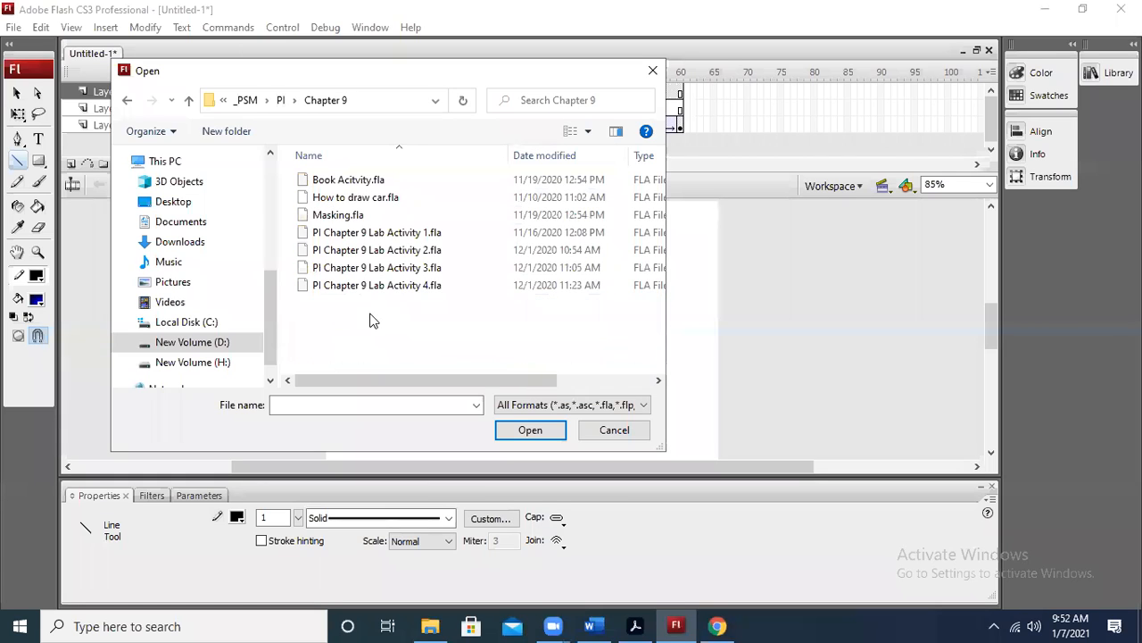
pyautogui.moveTo(395, 327); pyautogui.dragTo(397, 235)
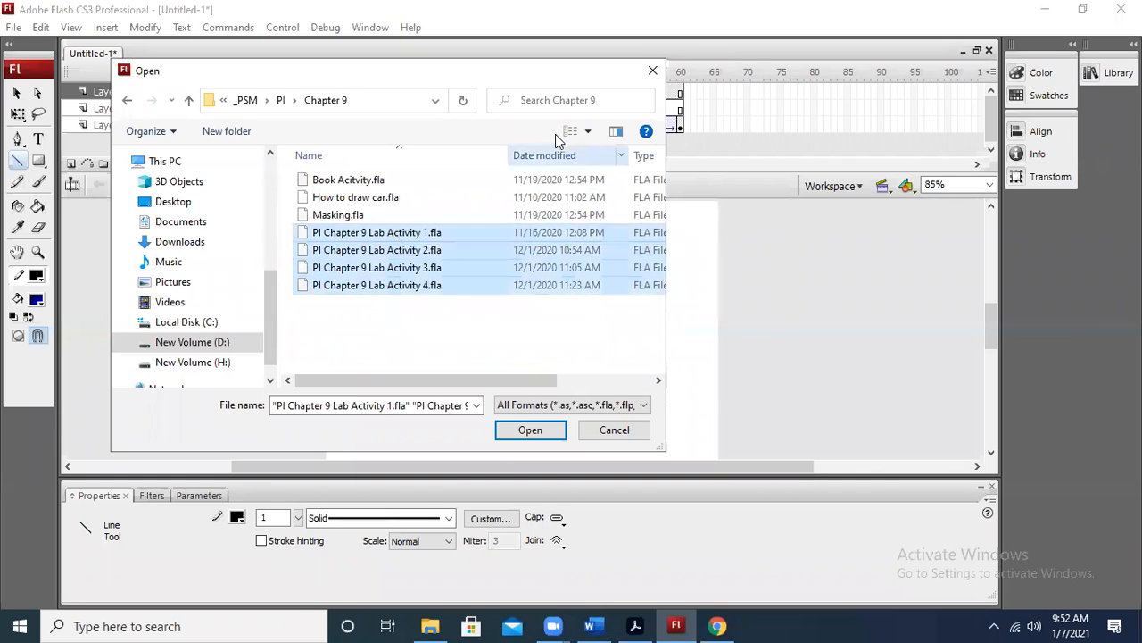
pyautogui.click(373, 306)
pyautogui.moveTo(395, 319); pyautogui.dragTo(395, 232)
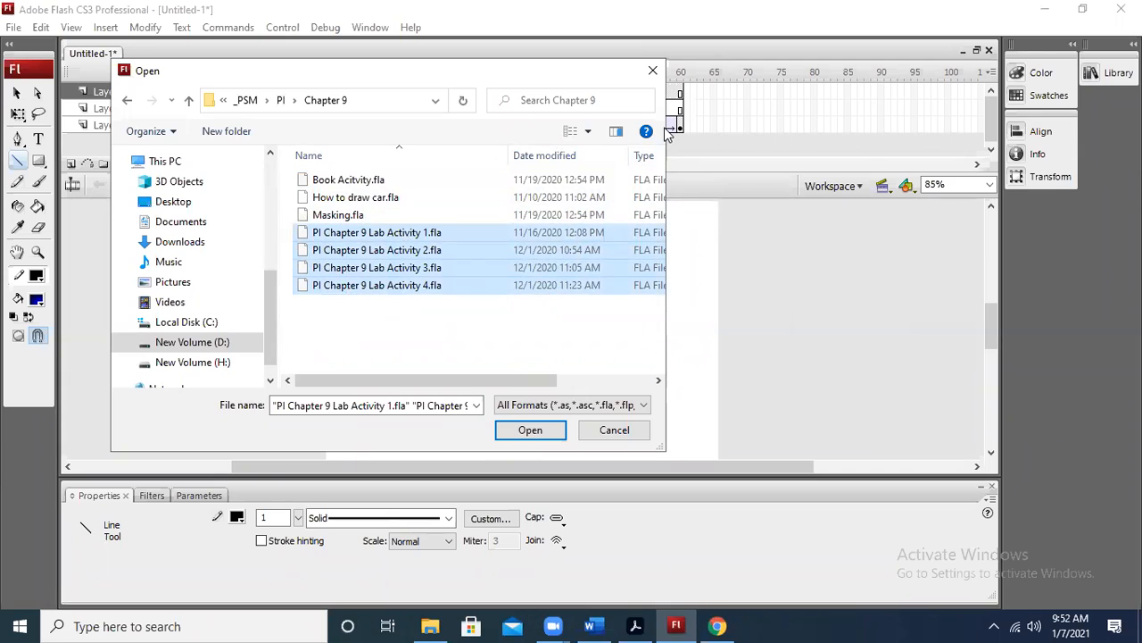
pyautogui.click(530, 429)
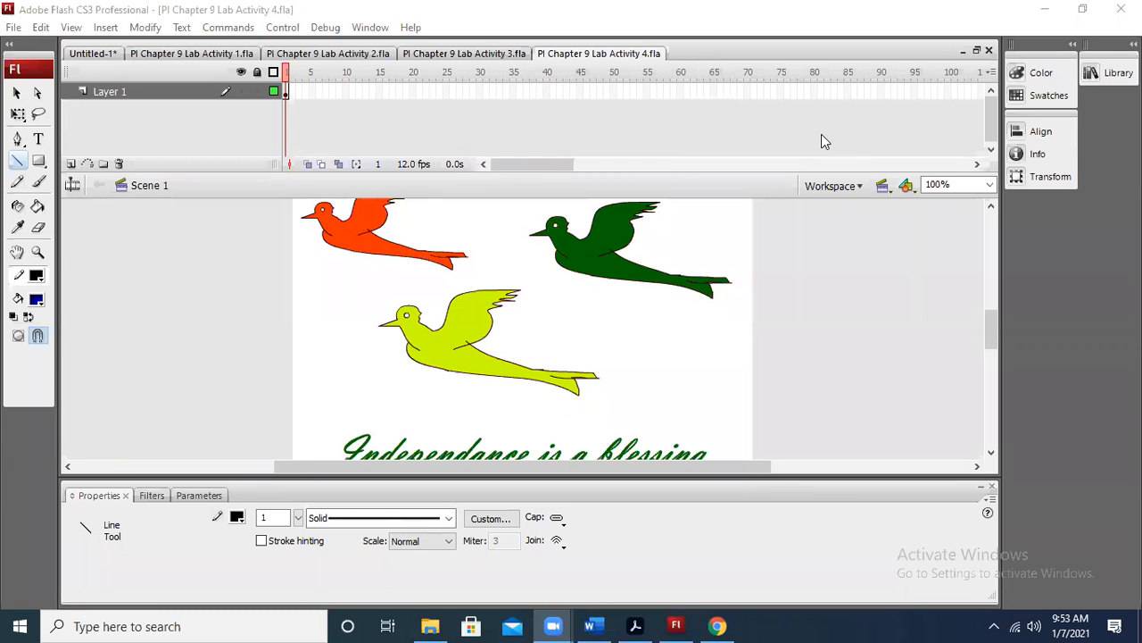
# Look through the drawings in the four Chapter 9 Lab Activity documents, finishing on Lab Activity 1
pyautogui.click(892, 253)
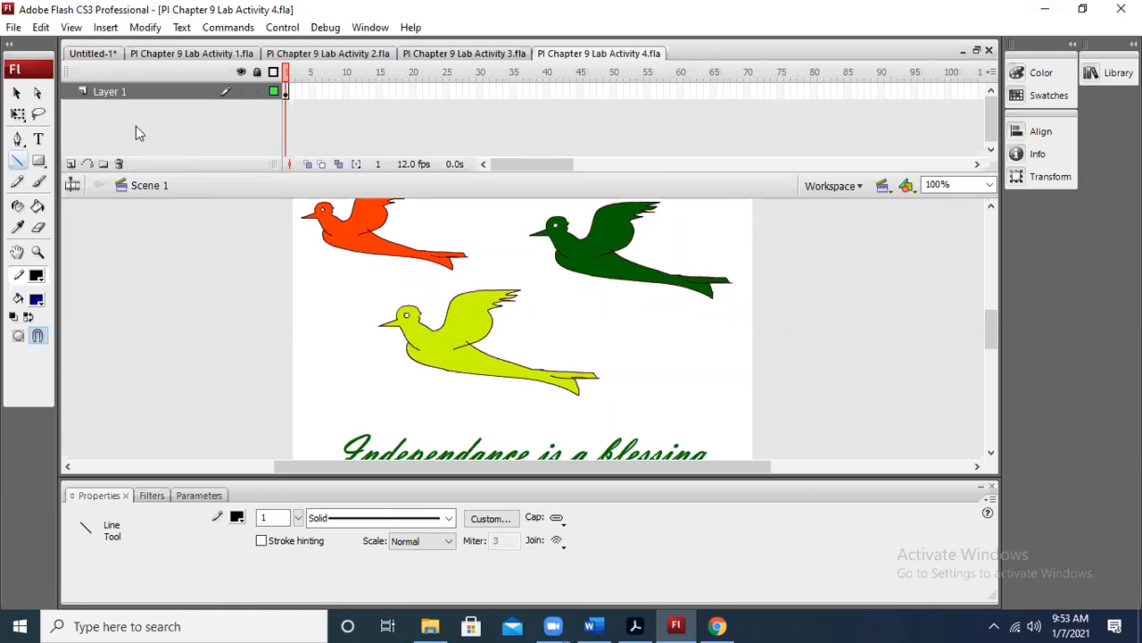
pyautogui.click(93, 54)
pyautogui.click(143, 56)
pyautogui.click(303, 54)
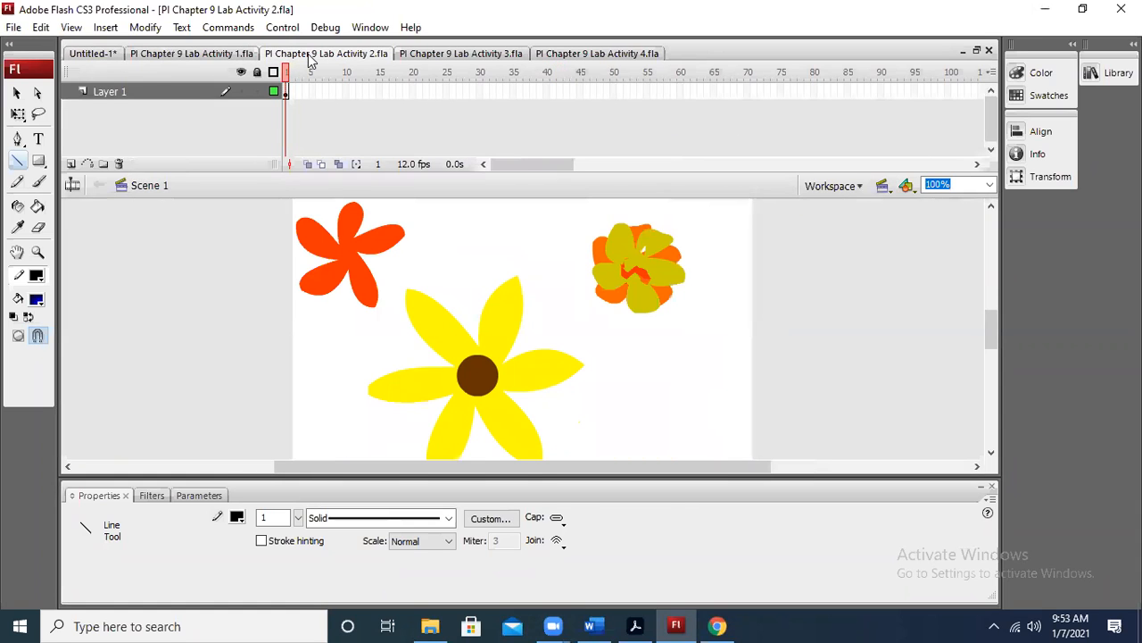
pyautogui.click(424, 55)
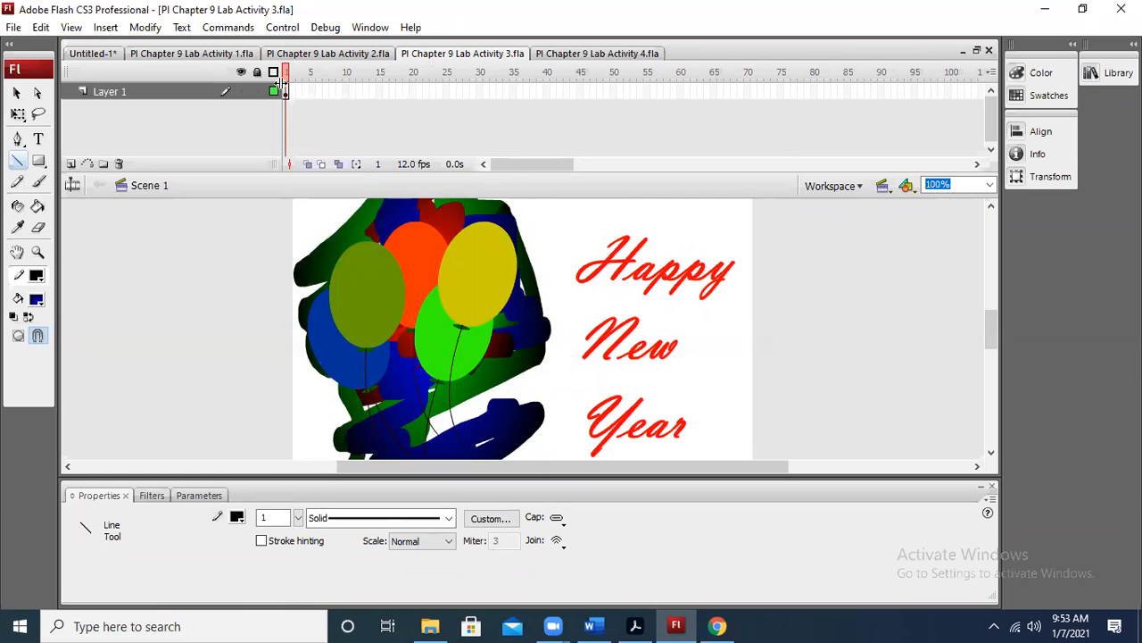
pyautogui.click(614, 56)
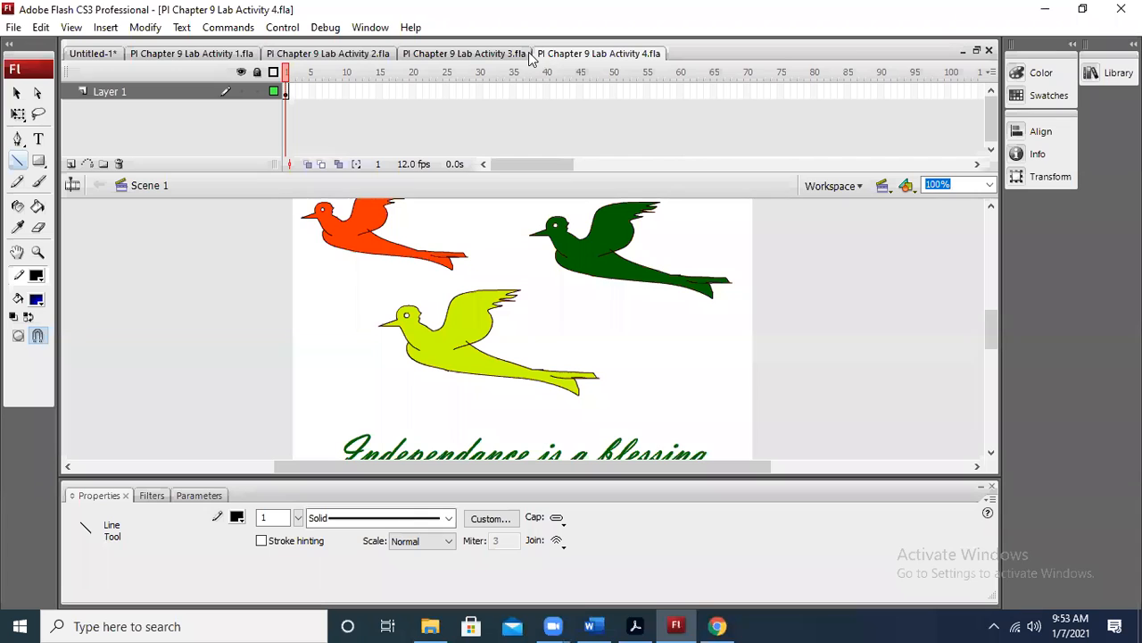
pyautogui.click(493, 58)
pyautogui.click(580, 53)
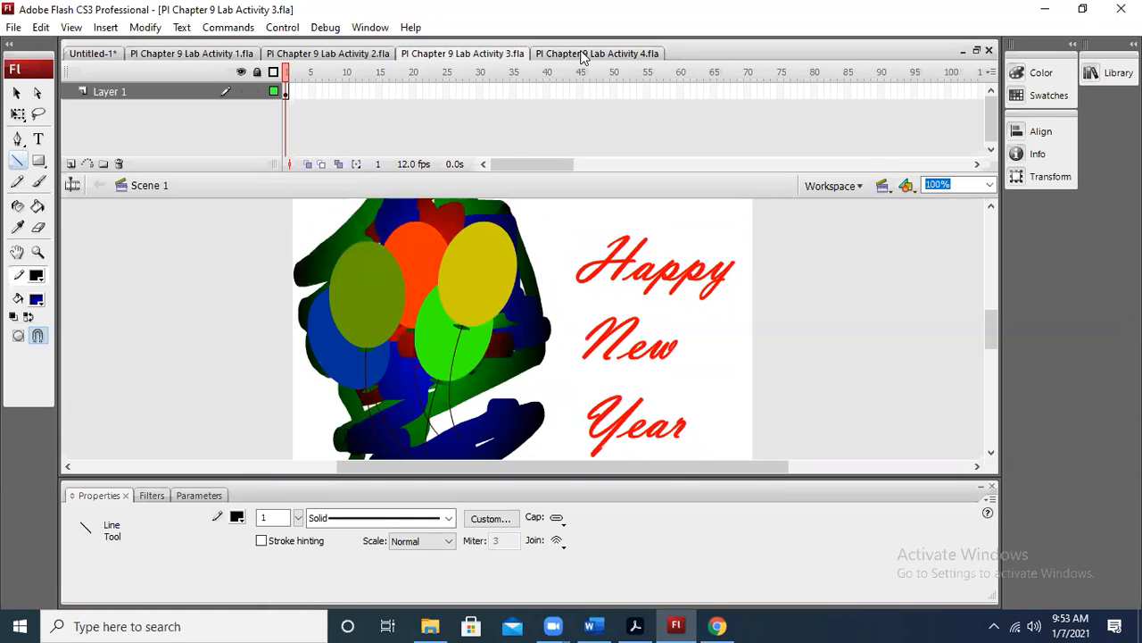
pyautogui.click(463, 57)
pyautogui.click(355, 56)
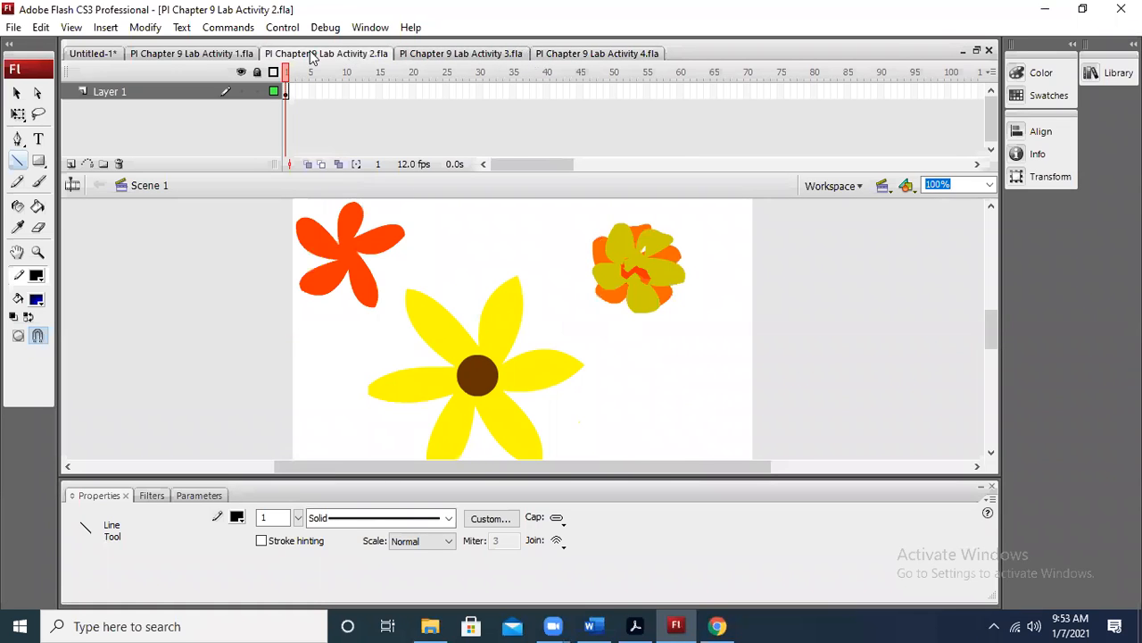
pyautogui.click(233, 57)
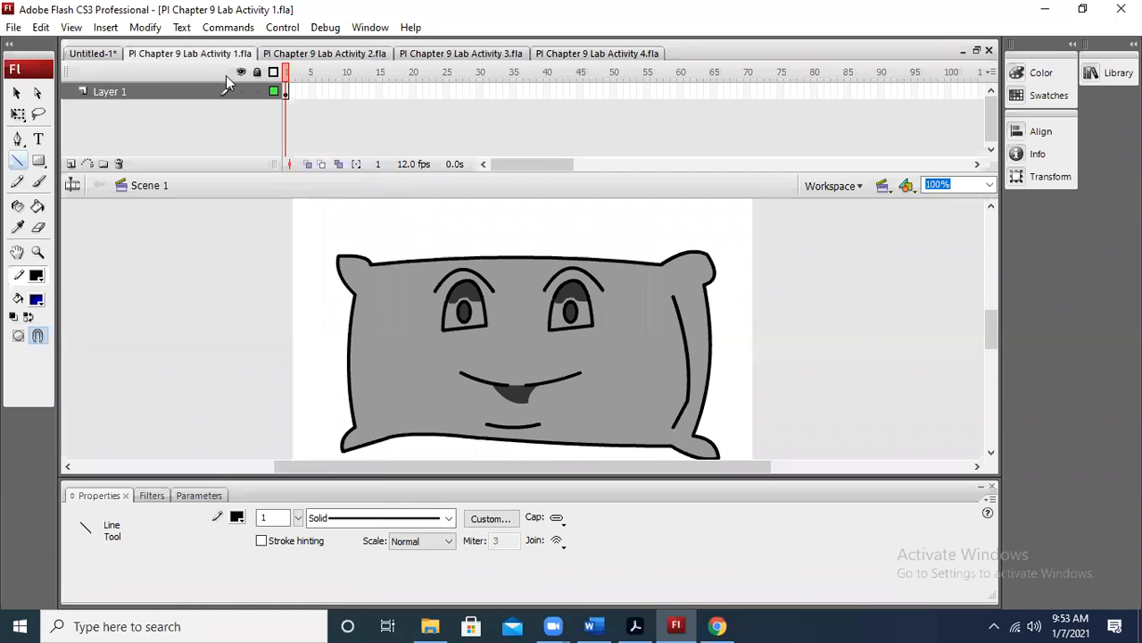
# Open How to draw car.fla and Masking.fla together from the Chapter 9 folder
pyautogui.click(12, 32)
pyautogui.moveTo(41, 27)
pyautogui.moveTo(14, 26)
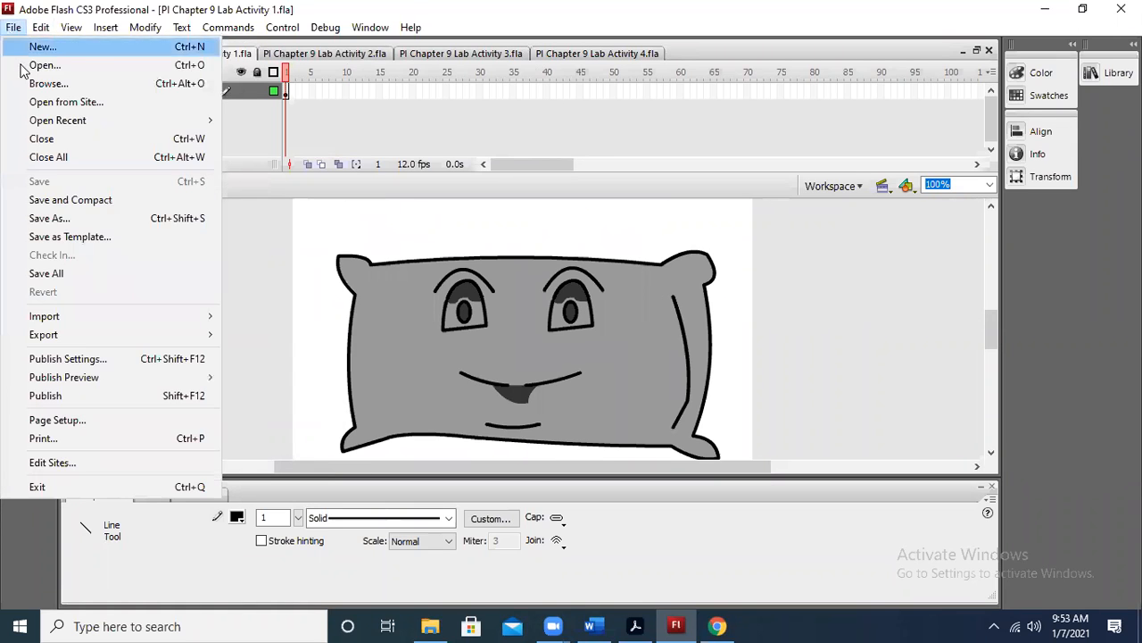
pyautogui.click(36, 68)
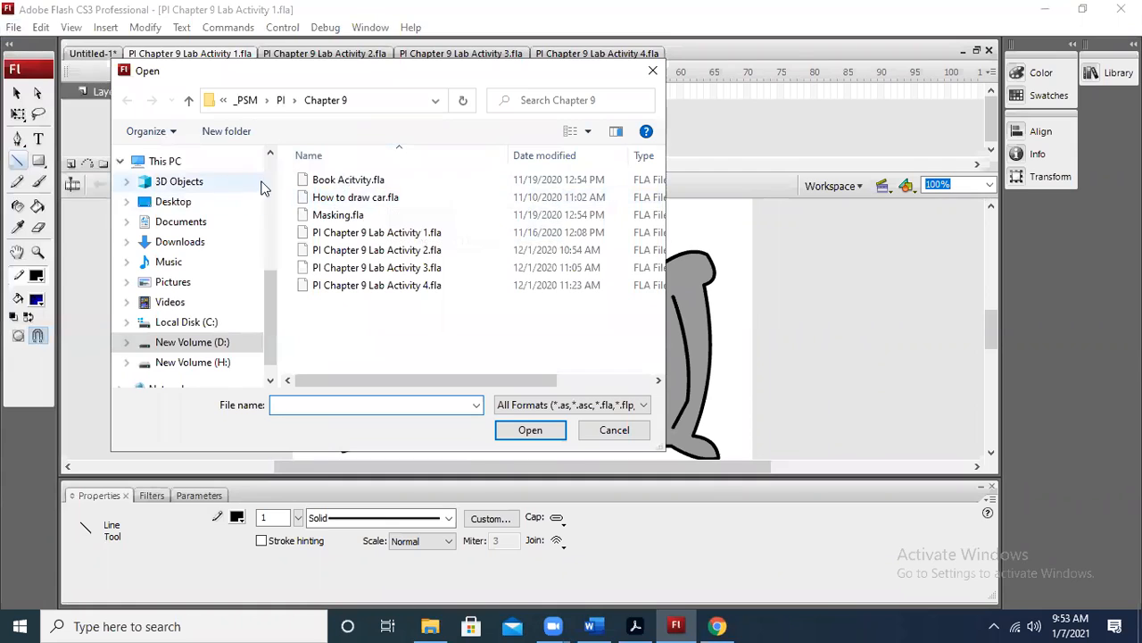
pyautogui.click(369, 183)
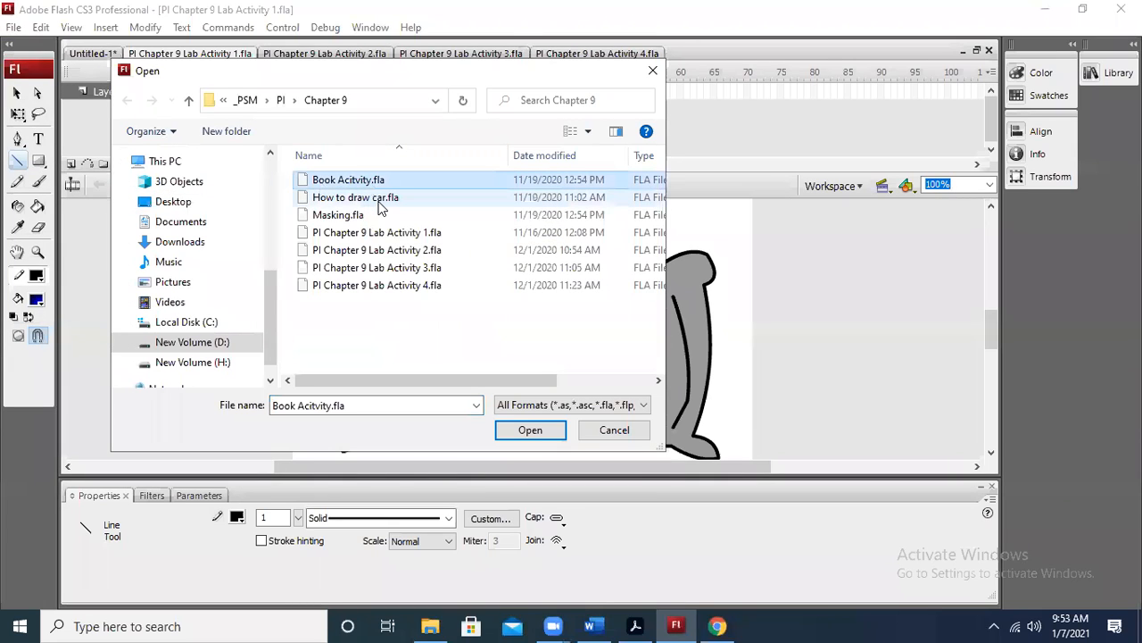
pyautogui.click(379, 205)
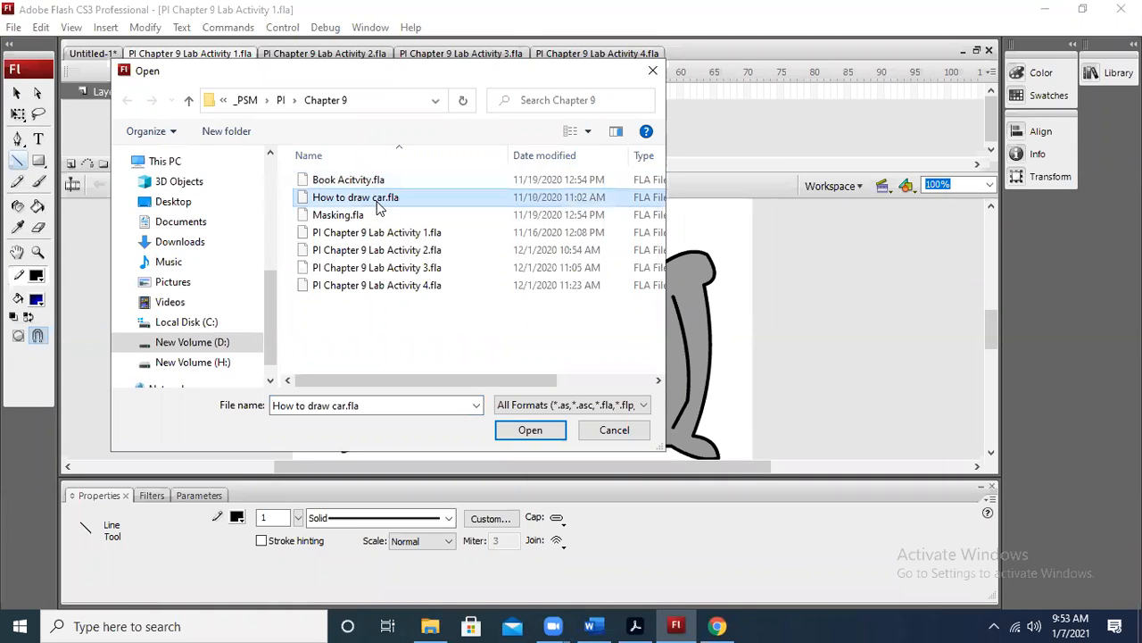
pyautogui.keyDown('ctrl'); pyautogui.click(340, 215); pyautogui.keyUp('ctrl')
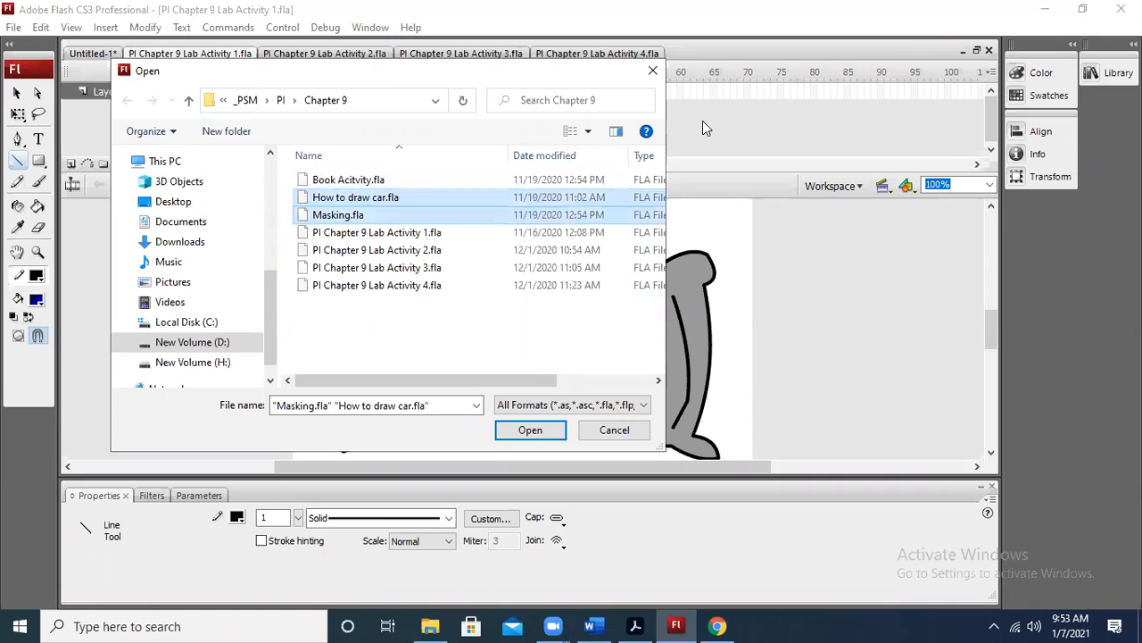
pyautogui.click(532, 429)
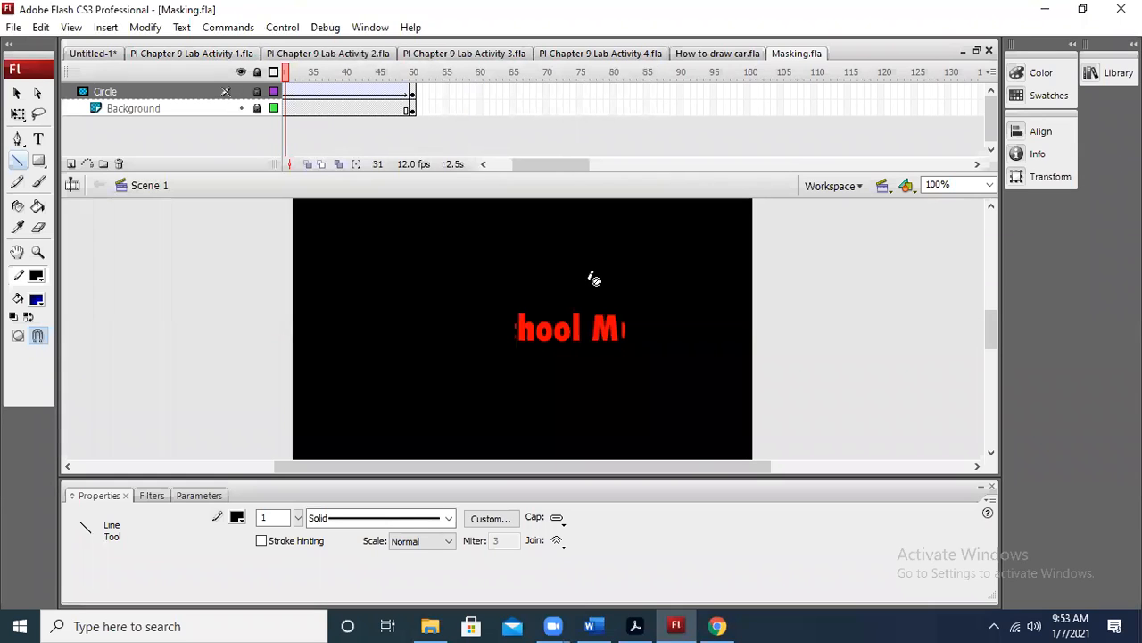
# Test the movie of Masking.fla to preview the masking animation, and close the preview
pyautogui.hotkey('ctrl', 'Return')
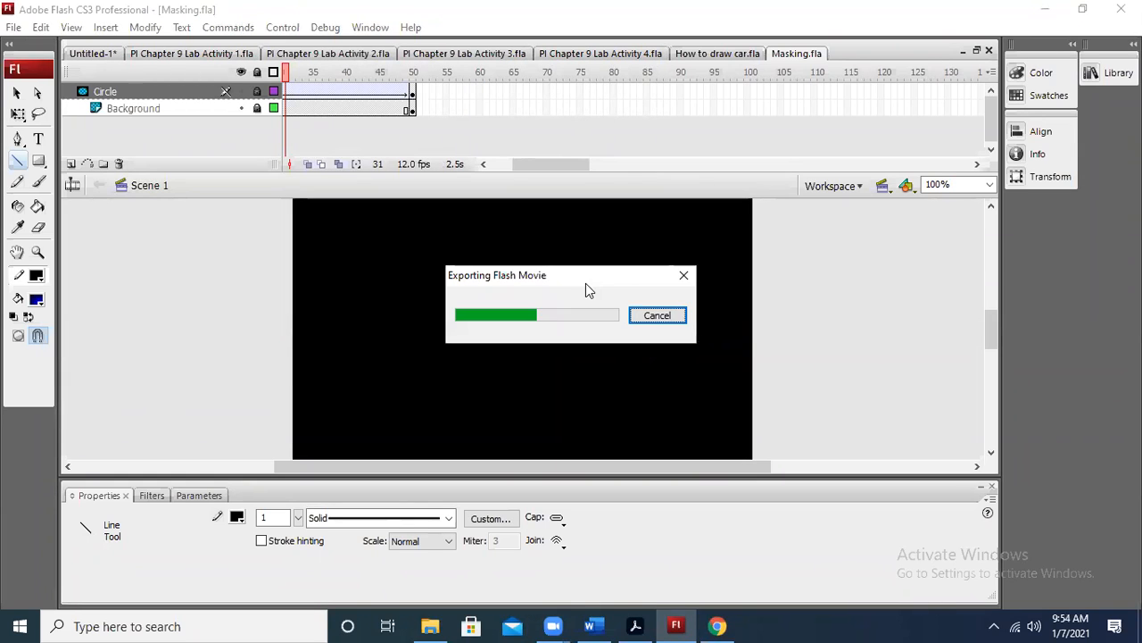
pyautogui.click(840, 132)
pyautogui.click(782, 125)
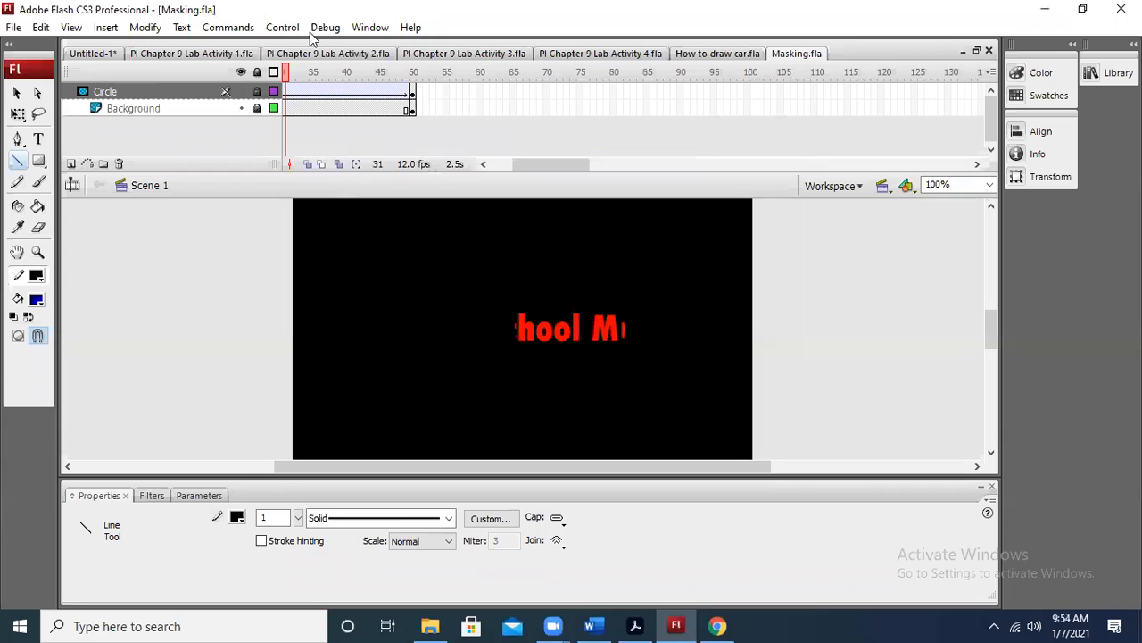
# Inspect the stage of How to draw car.fla and return to the Masking.fla document
pyautogui.click(714, 58)
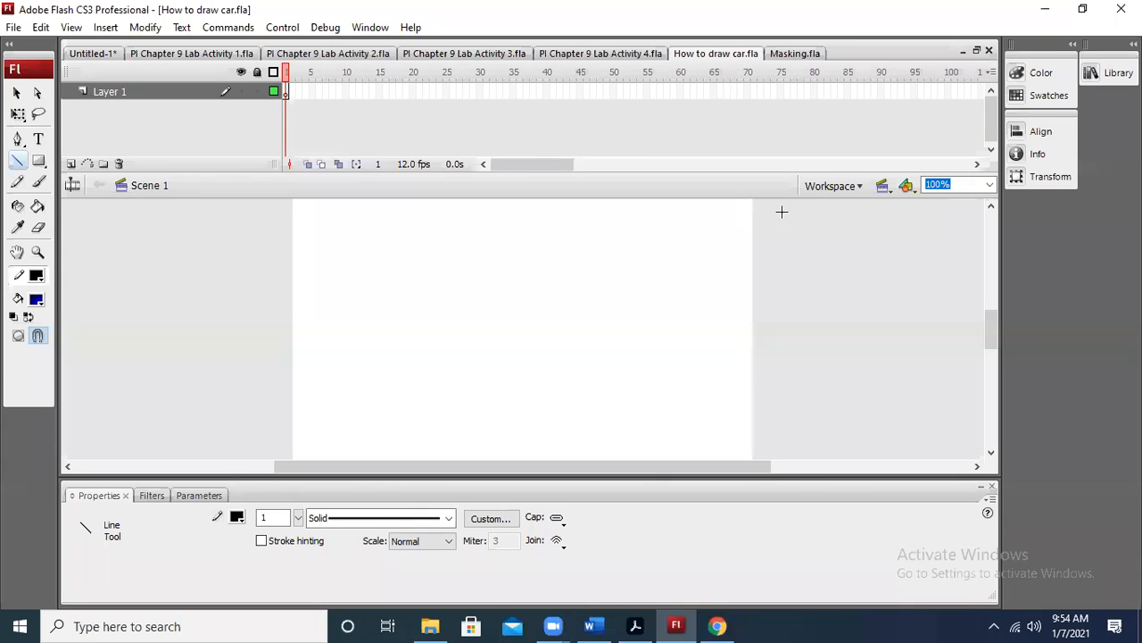
pyautogui.scroll(5, 777, 290)
pyautogui.scroll(-3, 777, 290)
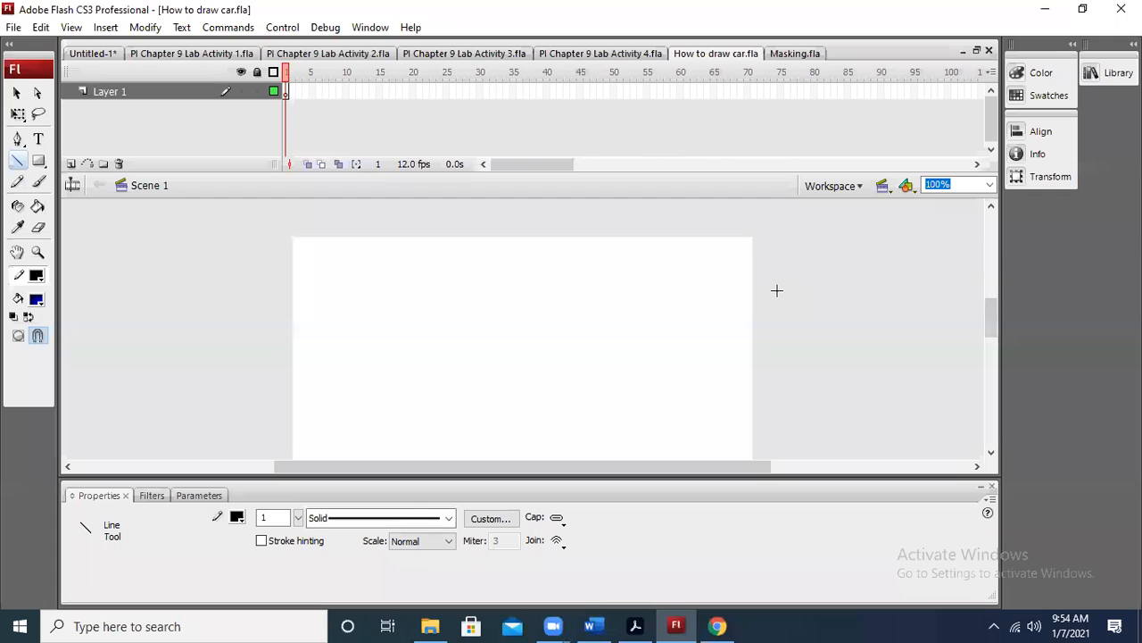
pyautogui.scroll(2, 777, 290)
pyautogui.scroll(-4, 777, 290)
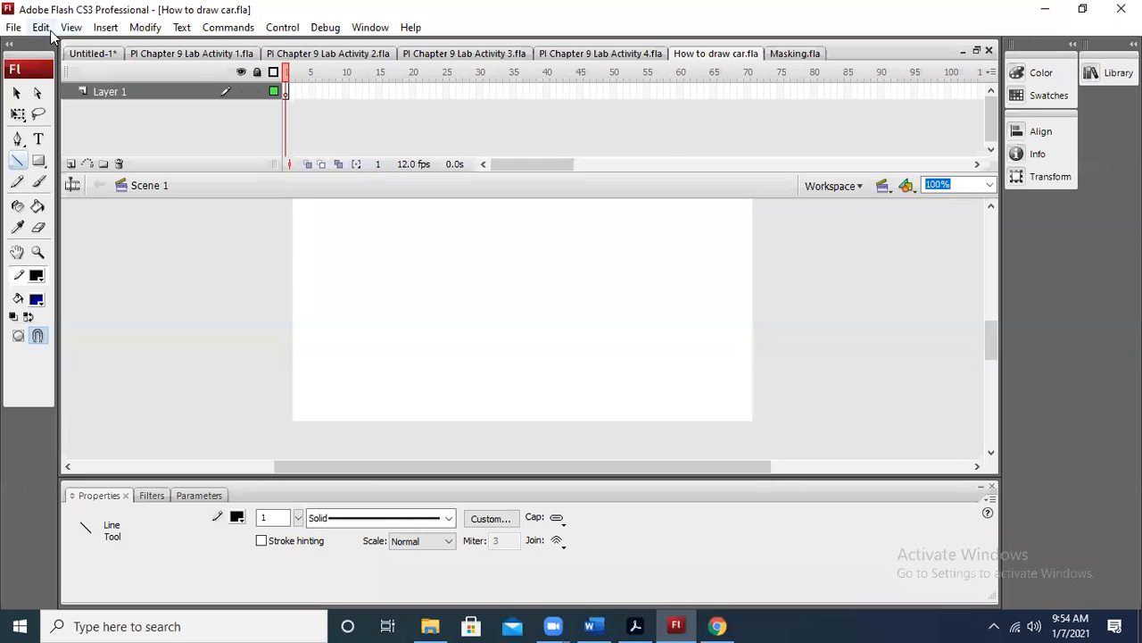
pyautogui.click(654, 37)
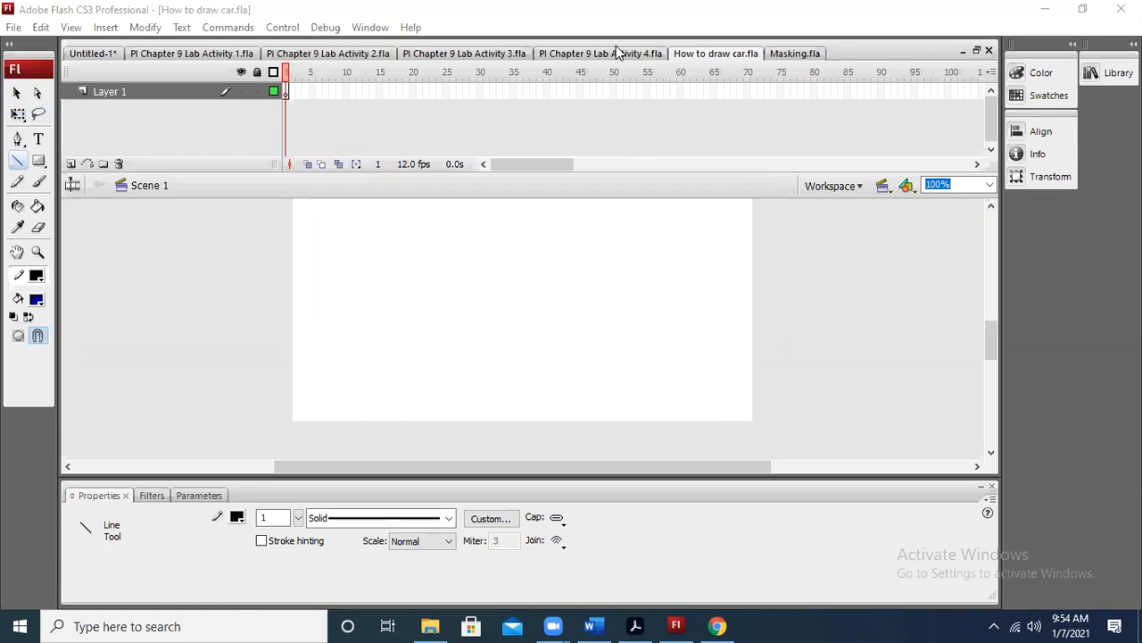
pyautogui.click(644, 53)
pyautogui.click(795, 54)
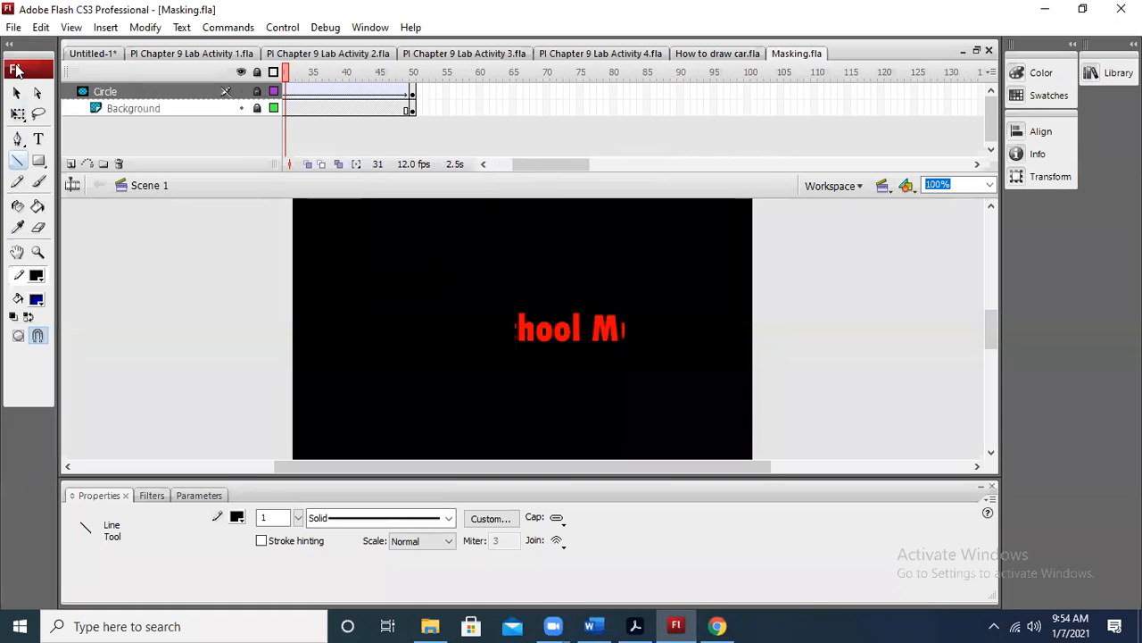
# Export the Masking movie to the abc folder as a Windows AVI named Masking, in 16 bit color with Cinepak Codec by Radius compression
pyautogui.click(14, 26)
pyautogui.moveTo(77, 326)
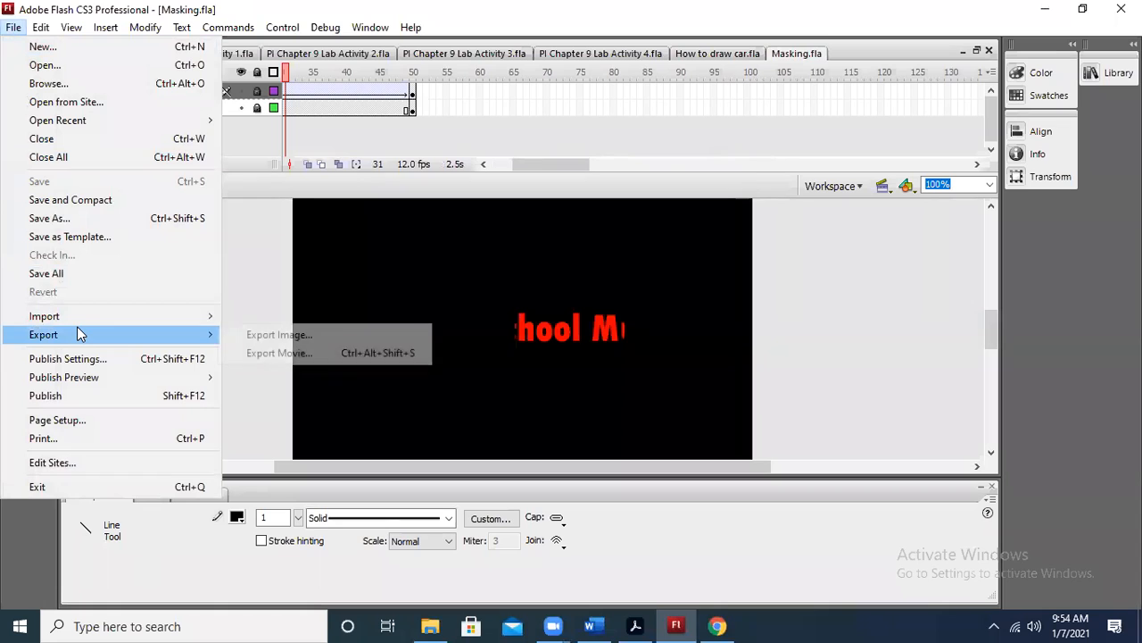
pyautogui.click(329, 355)
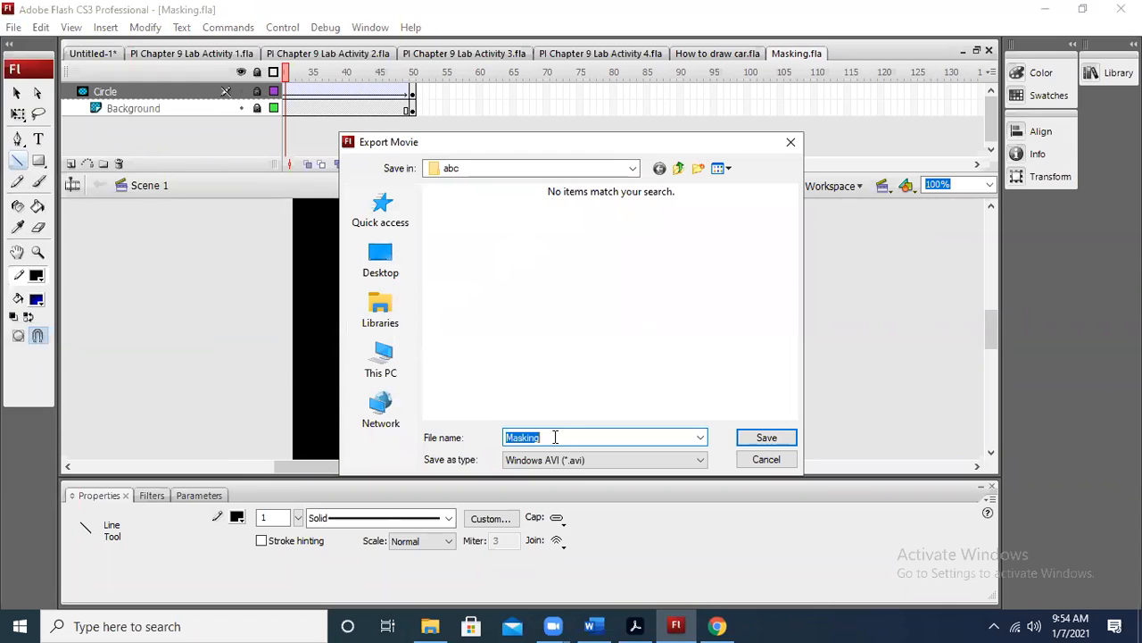
pyautogui.click(663, 462)
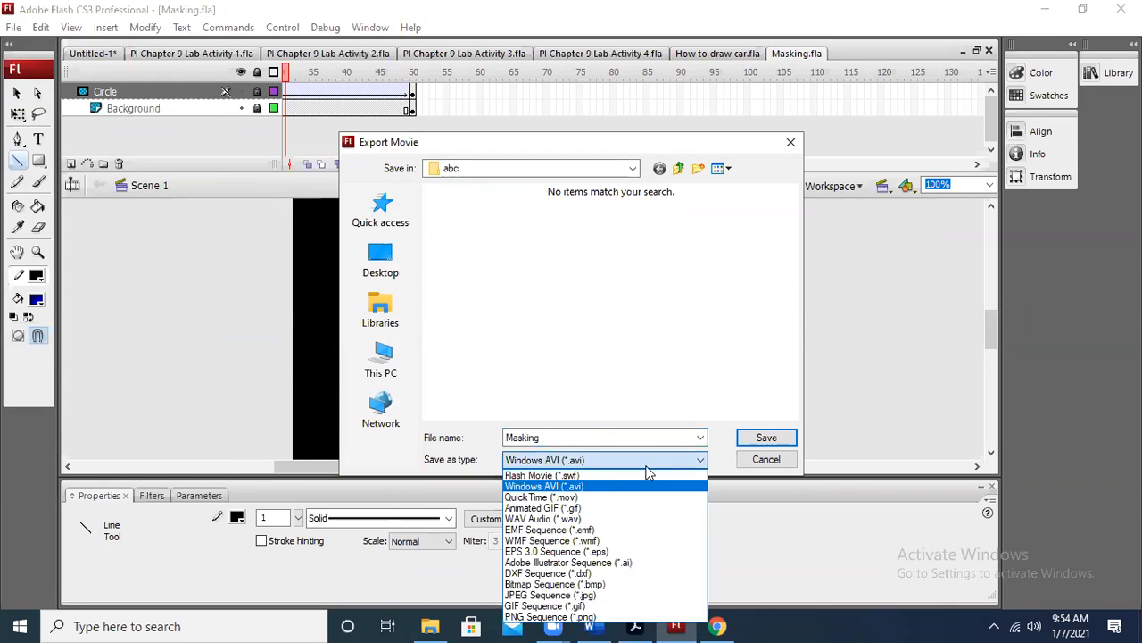
pyautogui.click(596, 486)
pyautogui.click(769, 439)
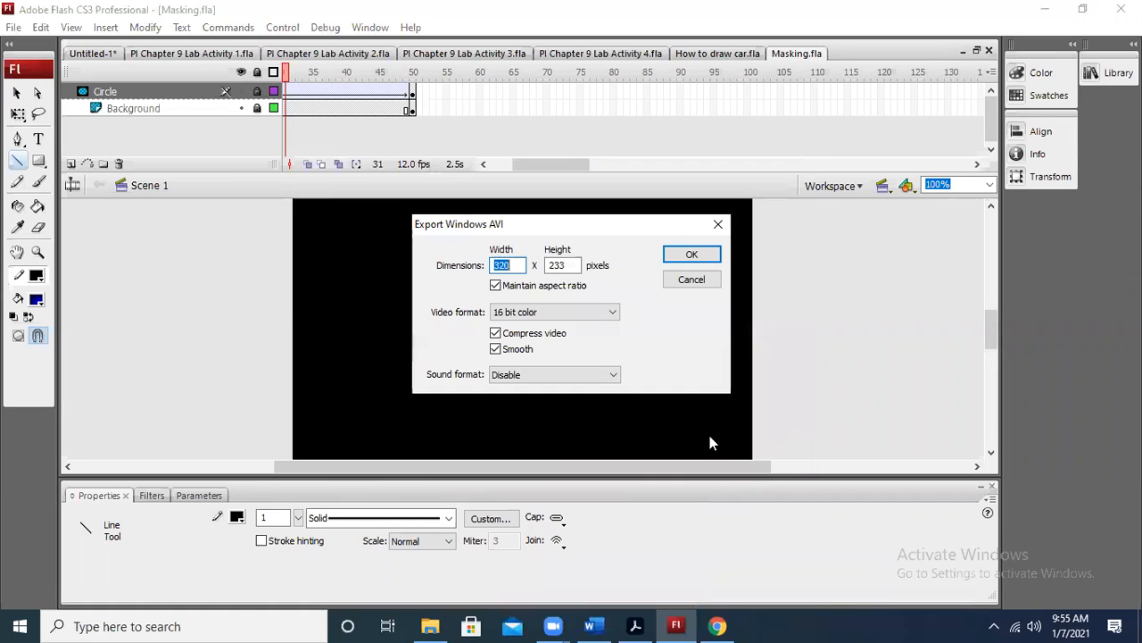
pyautogui.click(690, 254)
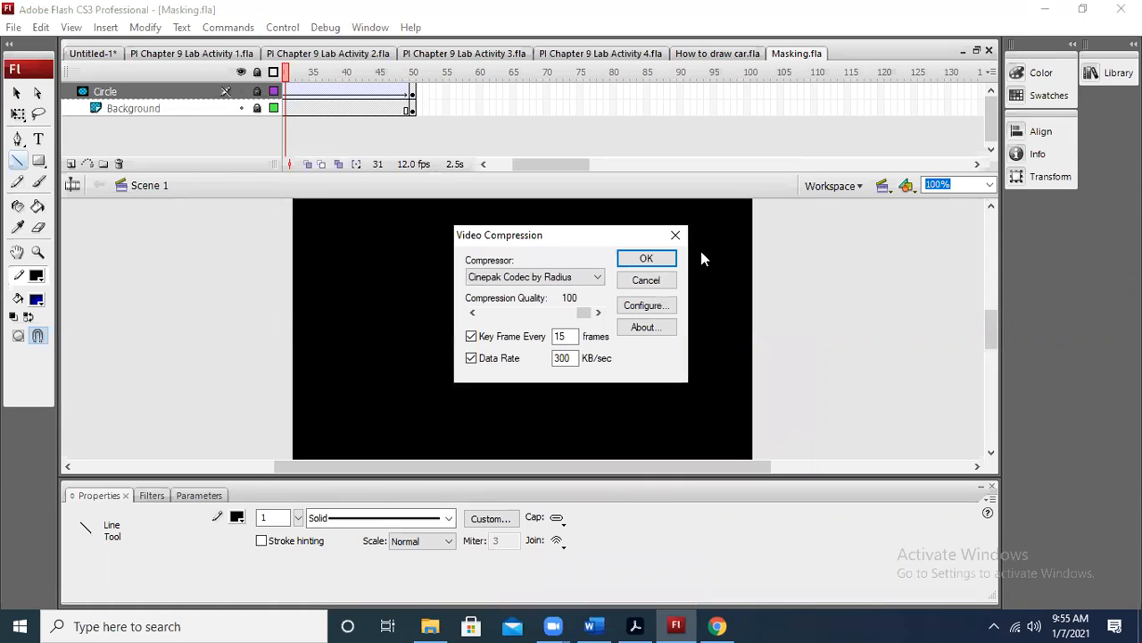
pyautogui.click(659, 259)
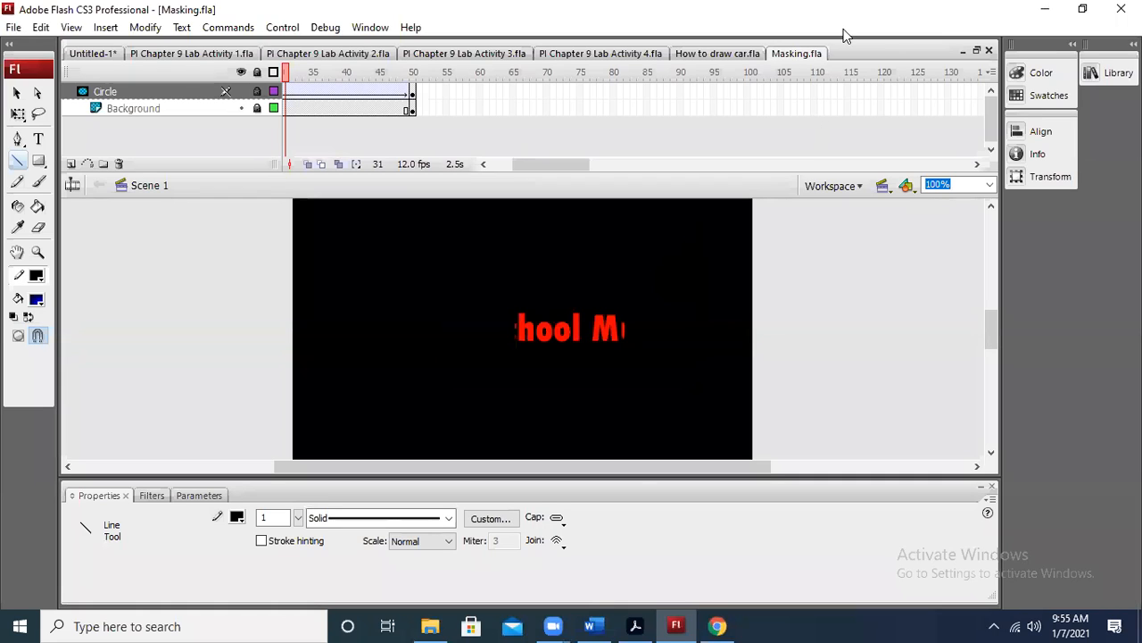
# Close Flash without saving Untitled-1, and minimize the remaining open windows to reach the desktop
pyautogui.click(1121, 9)
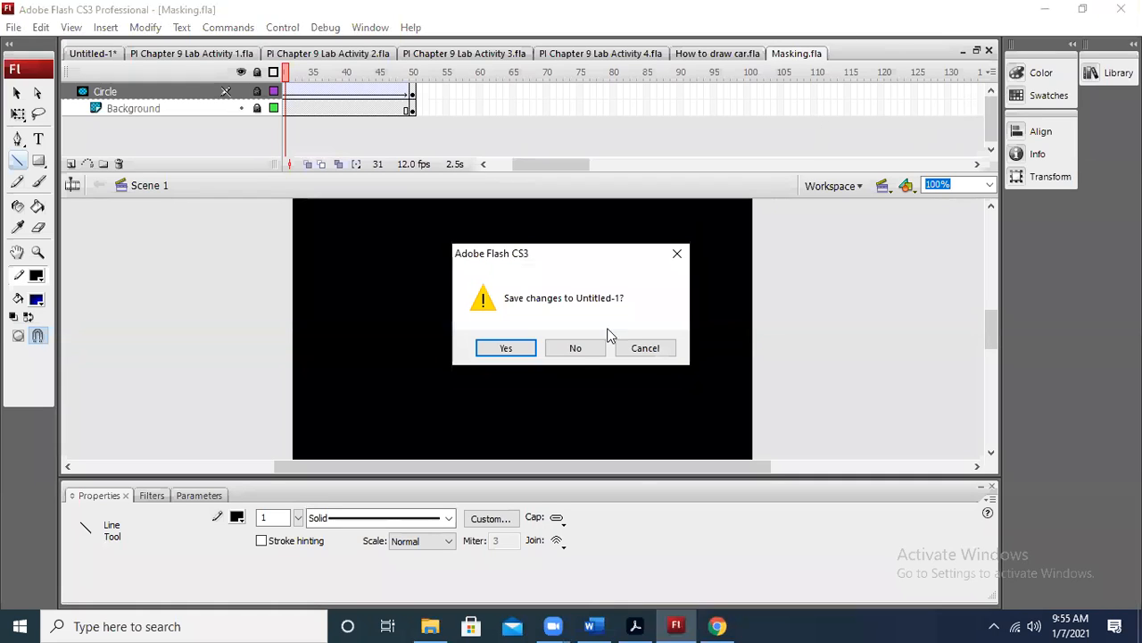
pyautogui.click(579, 346)
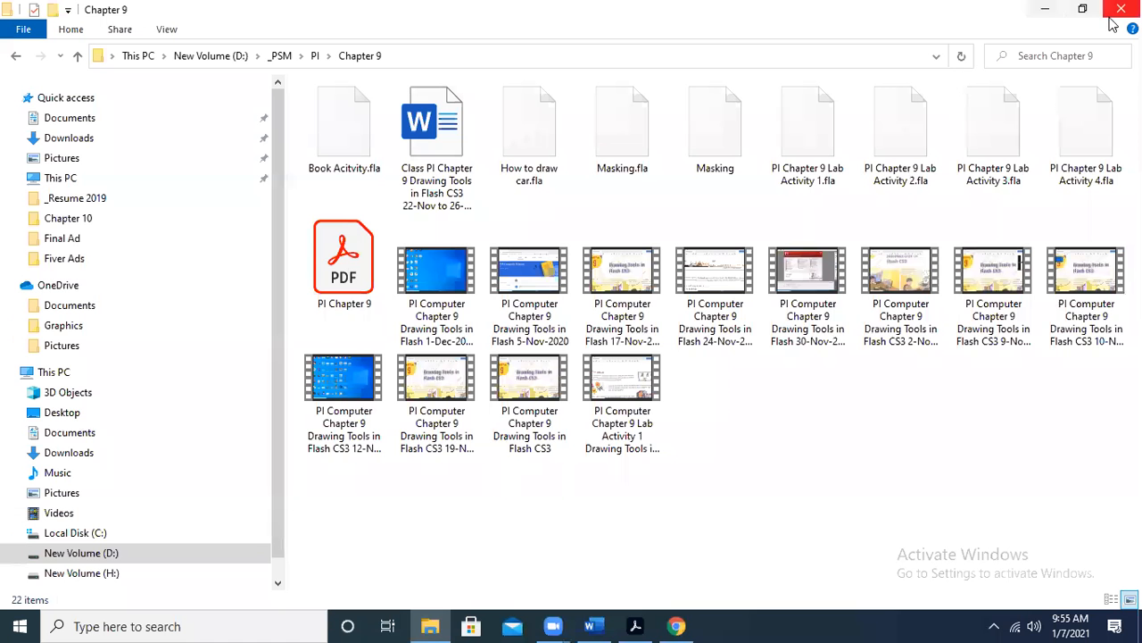
pyautogui.click(1042, 13)
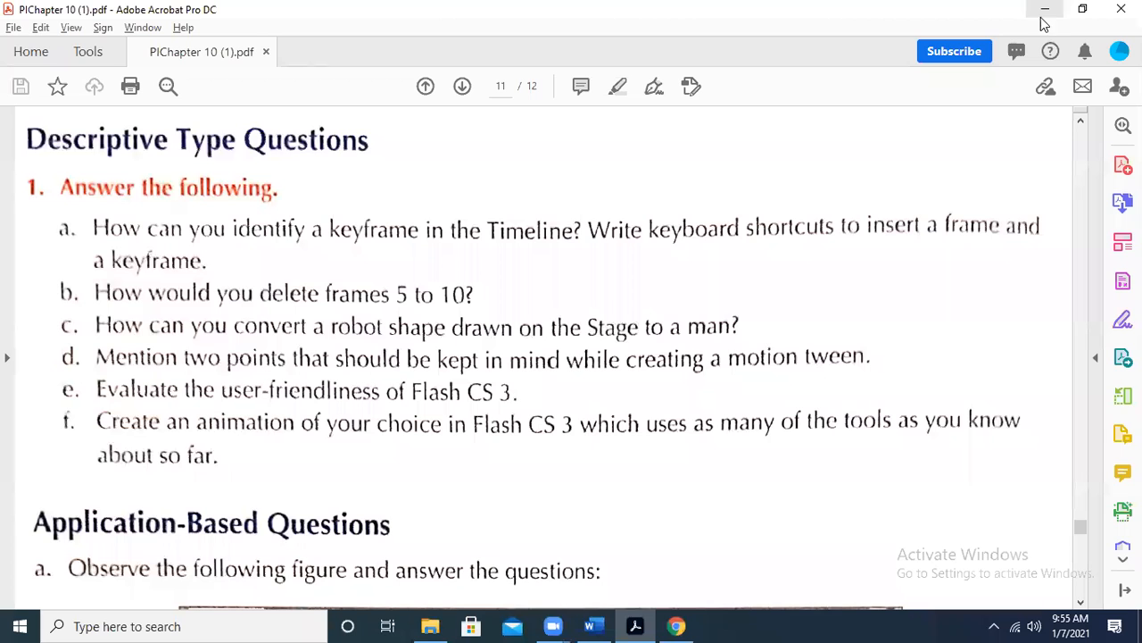
pyautogui.click(1044, 9)
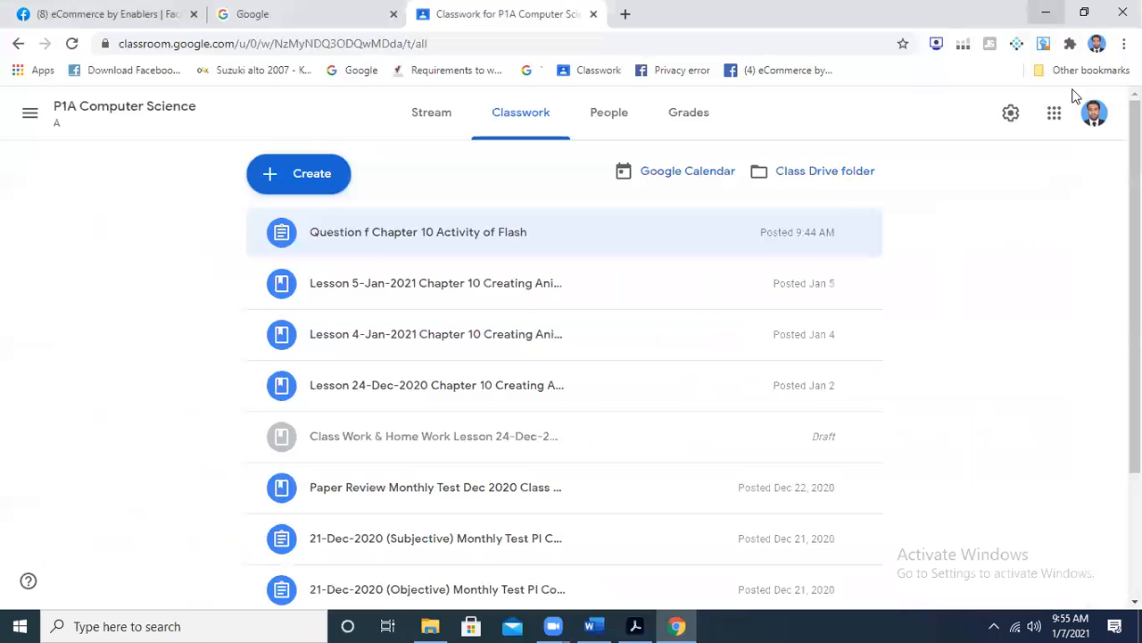
pyautogui.click(1043, 9)
pyautogui.click(1046, 10)
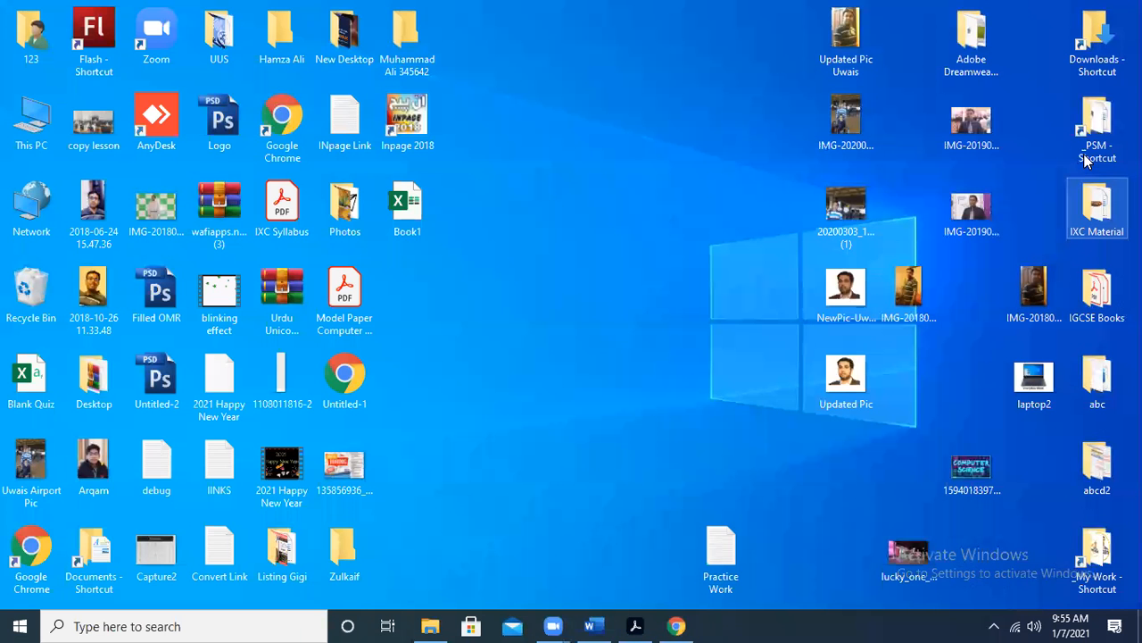
# Open the abc folder on the desktop, try to play the Masking video in the default player, and dismiss the player
pyautogui.doubleClick(1097, 377)
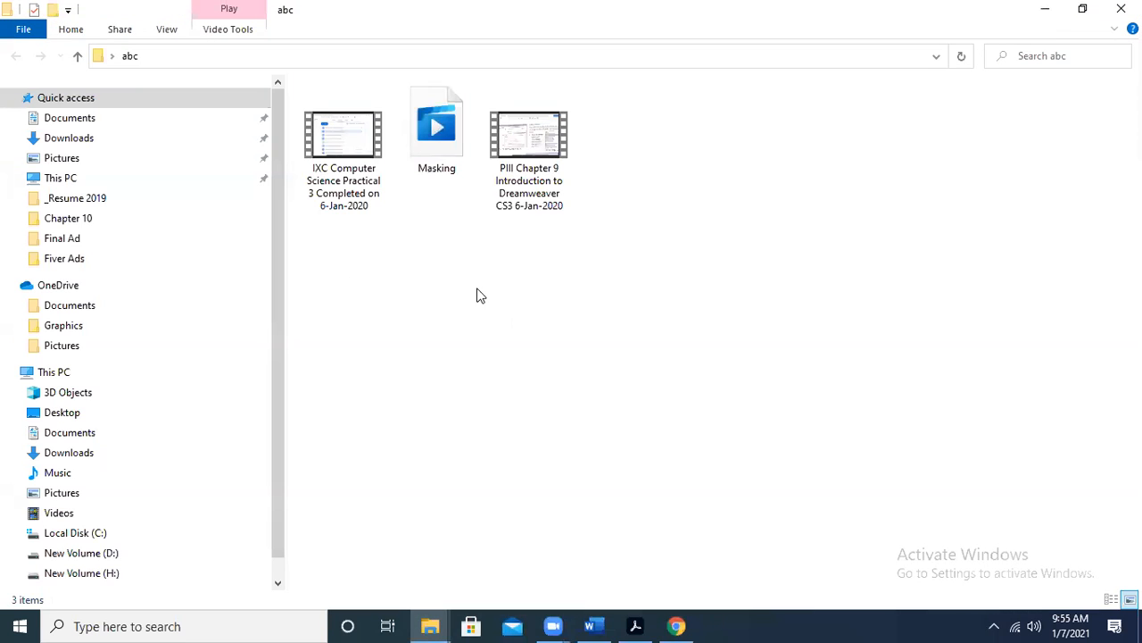
pyautogui.doubleClick(446, 143)
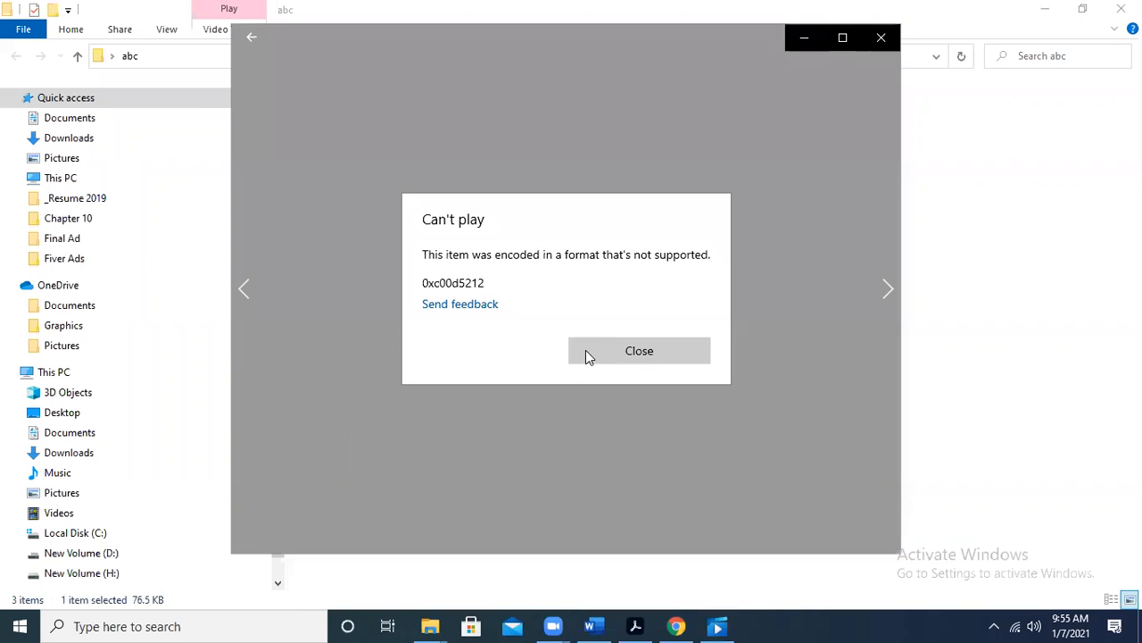
pyautogui.click(586, 349)
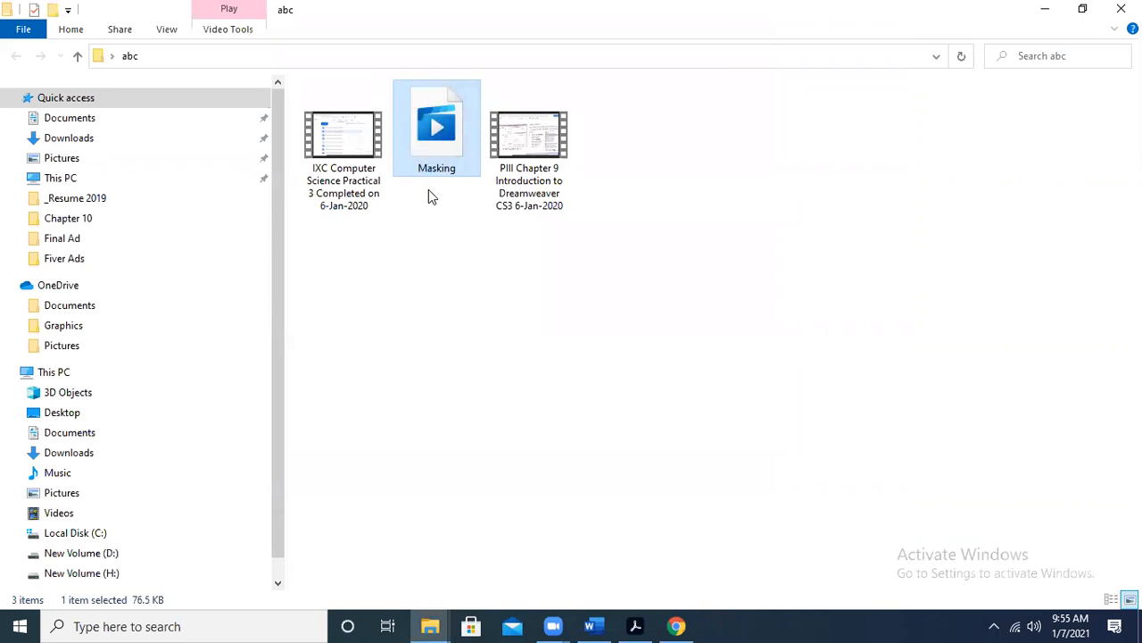
# Play the exported Masking video from the abc folder with VLC media player
pyautogui.rightClick(406, 146)
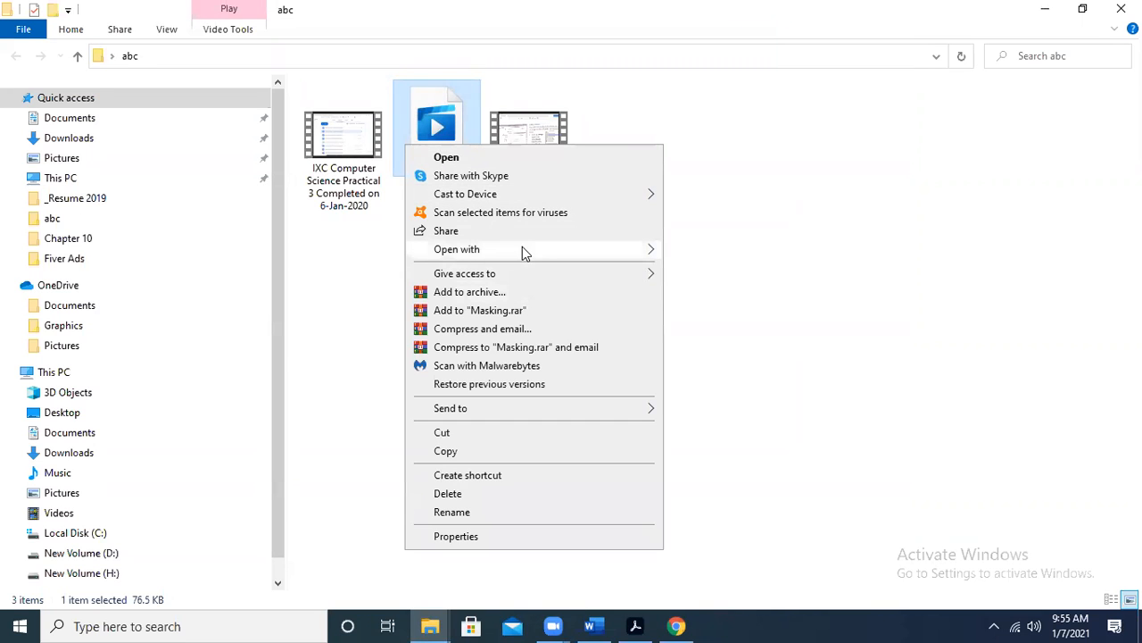
pyautogui.moveTo(634, 256)
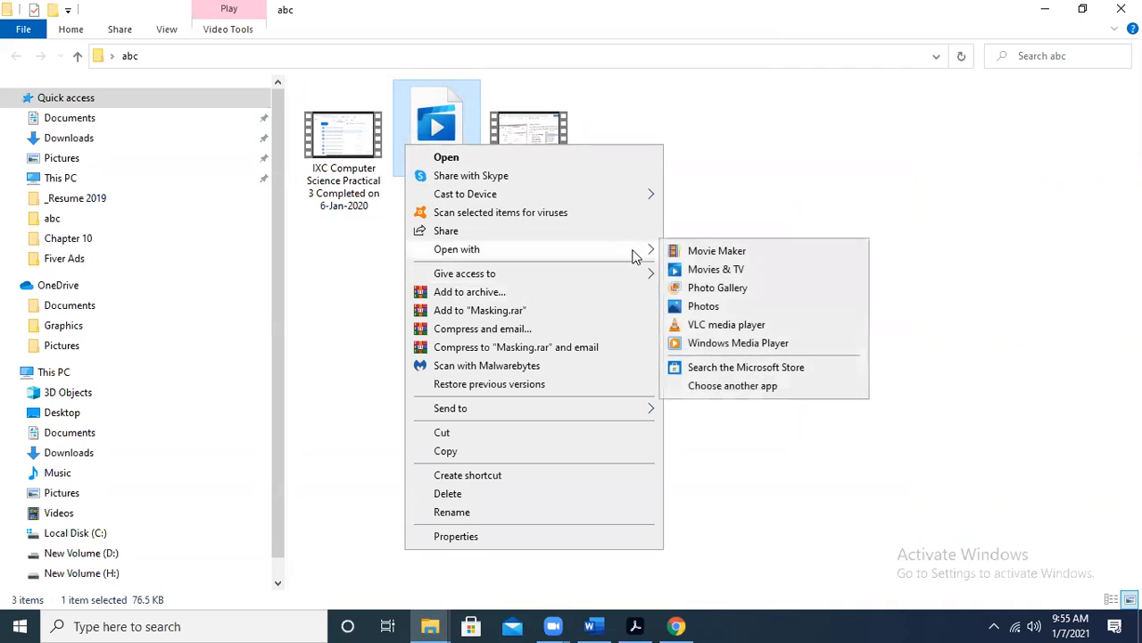
pyautogui.click(737, 343)
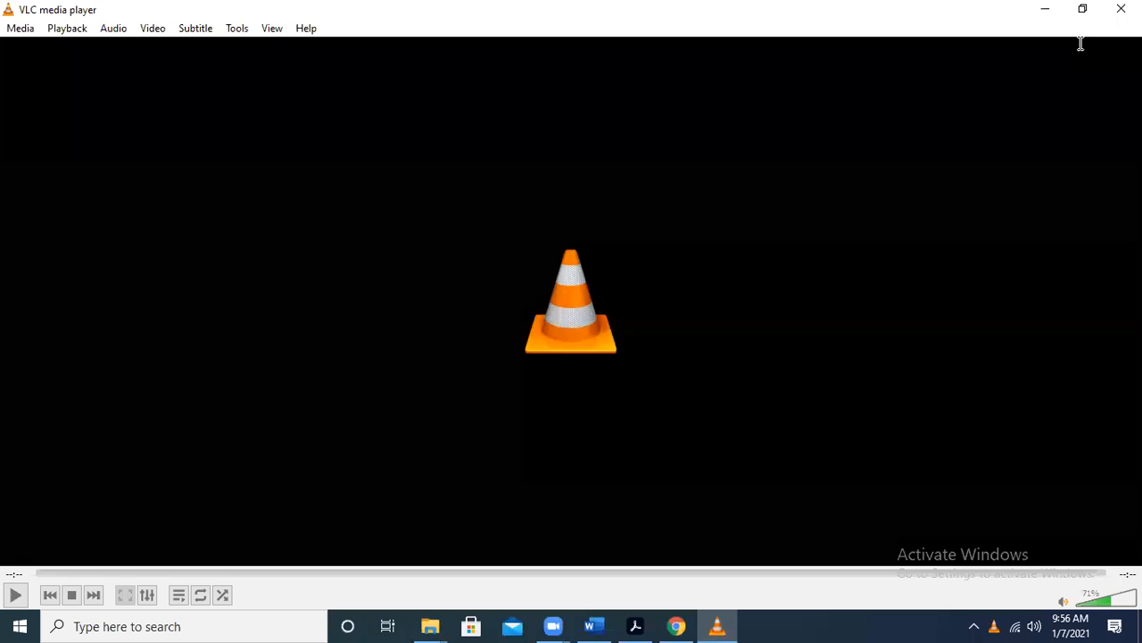
pyautogui.click(1081, 44)
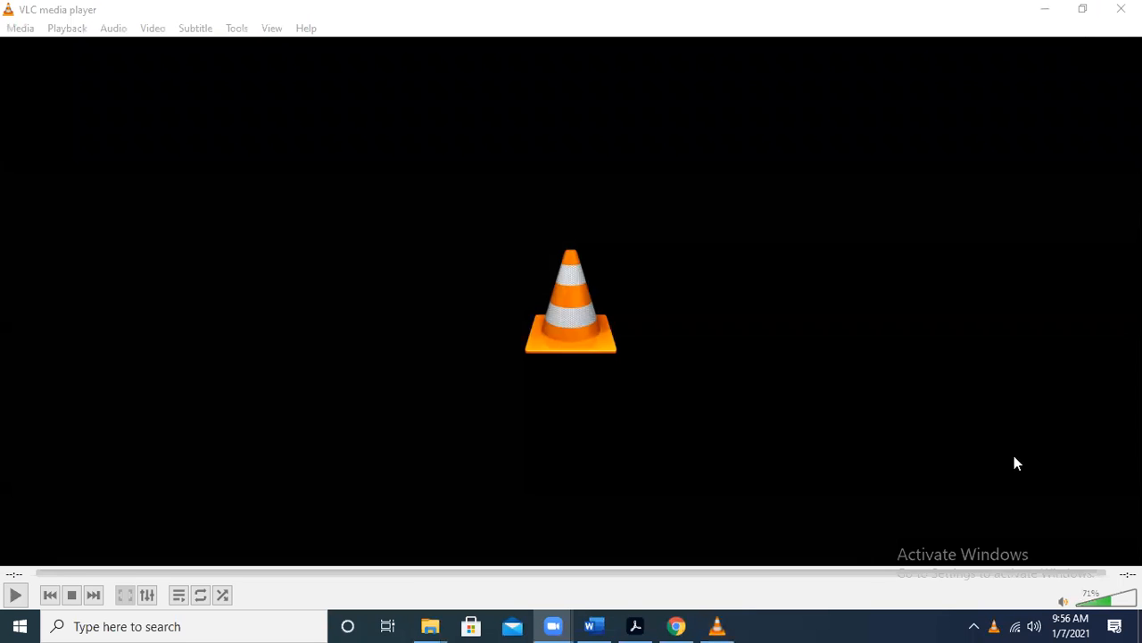